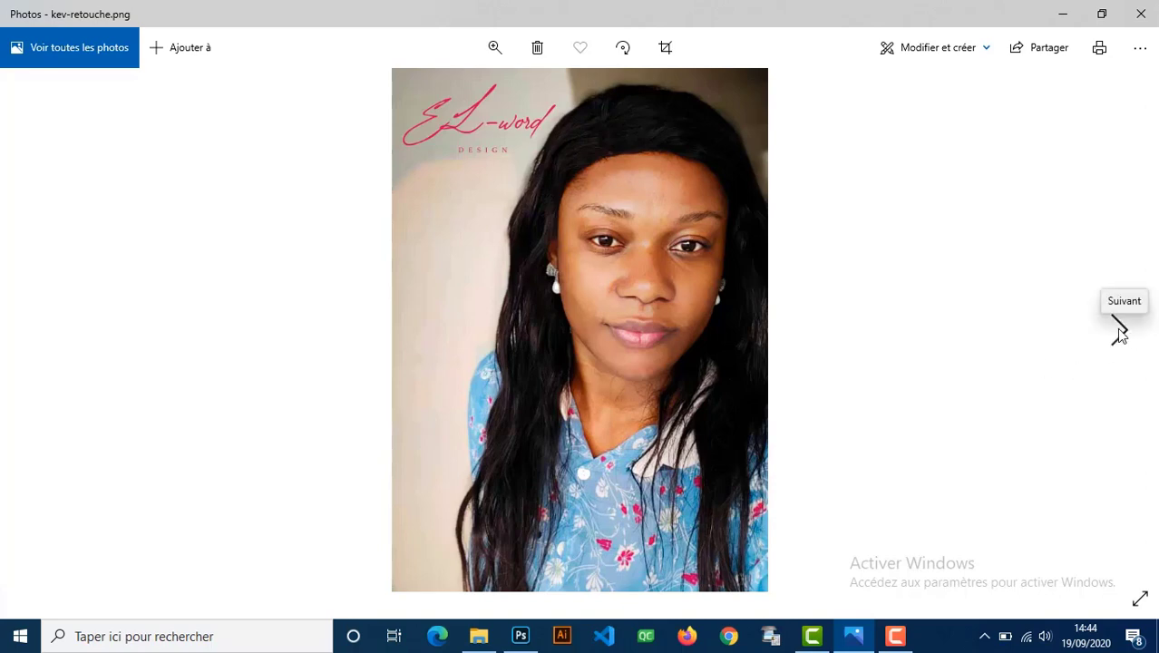
# Compare the retouched portrait with the original photo in the photo viewer.
pyautogui.click(1119, 332)
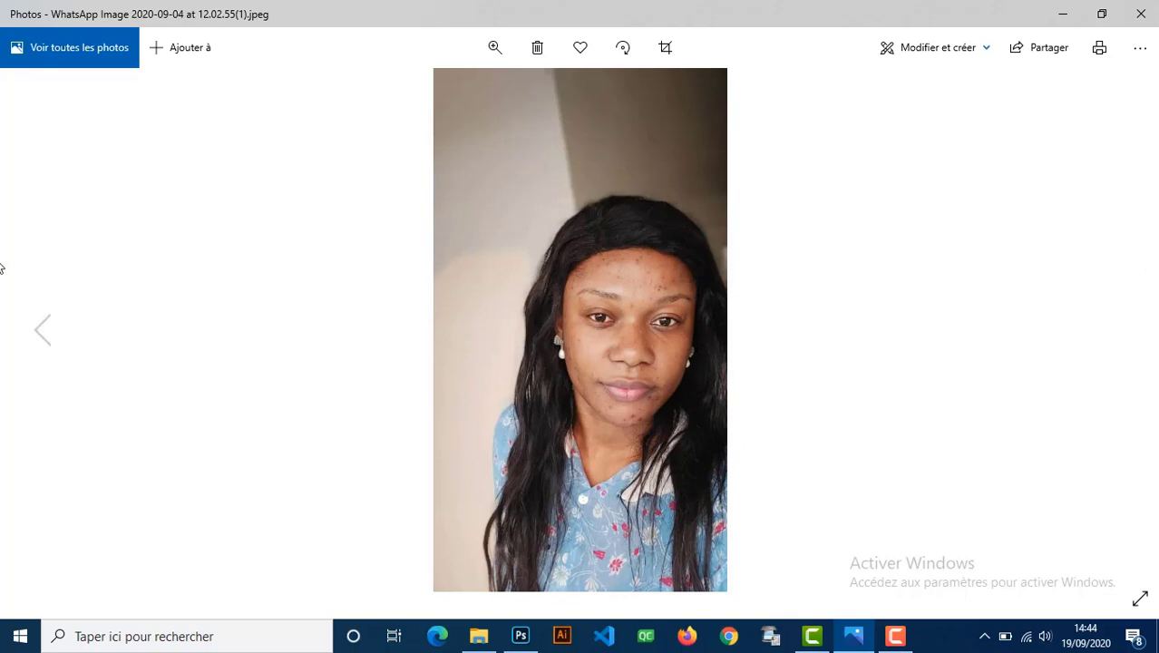
pyautogui.click(44, 330)
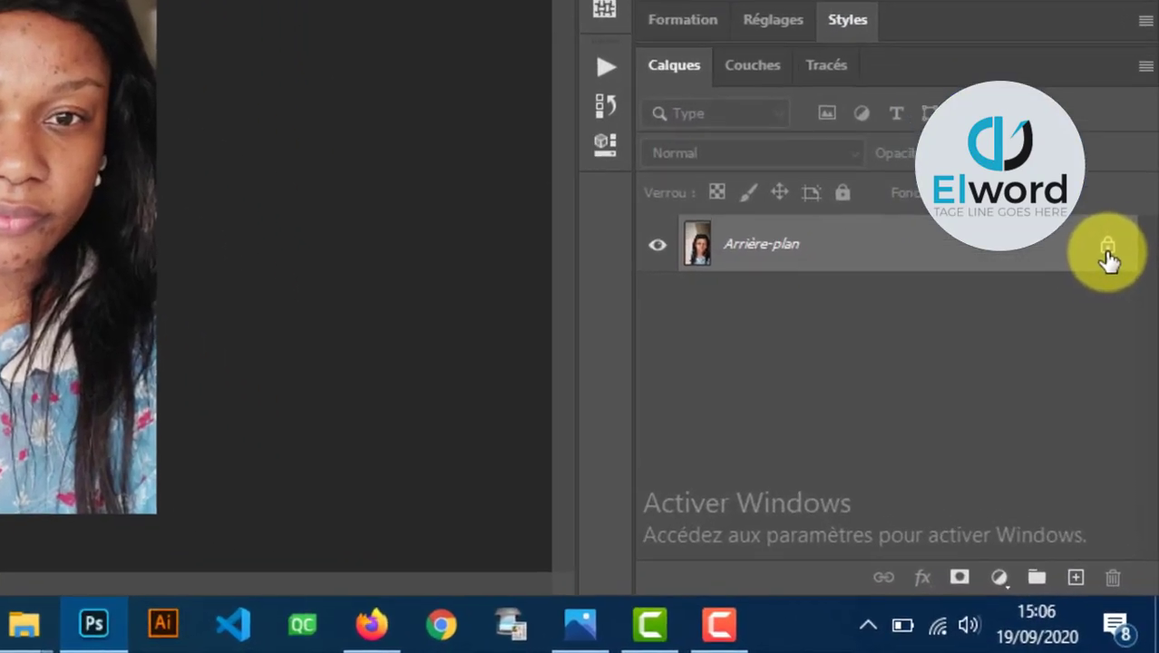
# Switch to Photoshop, unlock the portrait's background layer and magnify the face to 200%.
pyautogui.click(1130, 413)
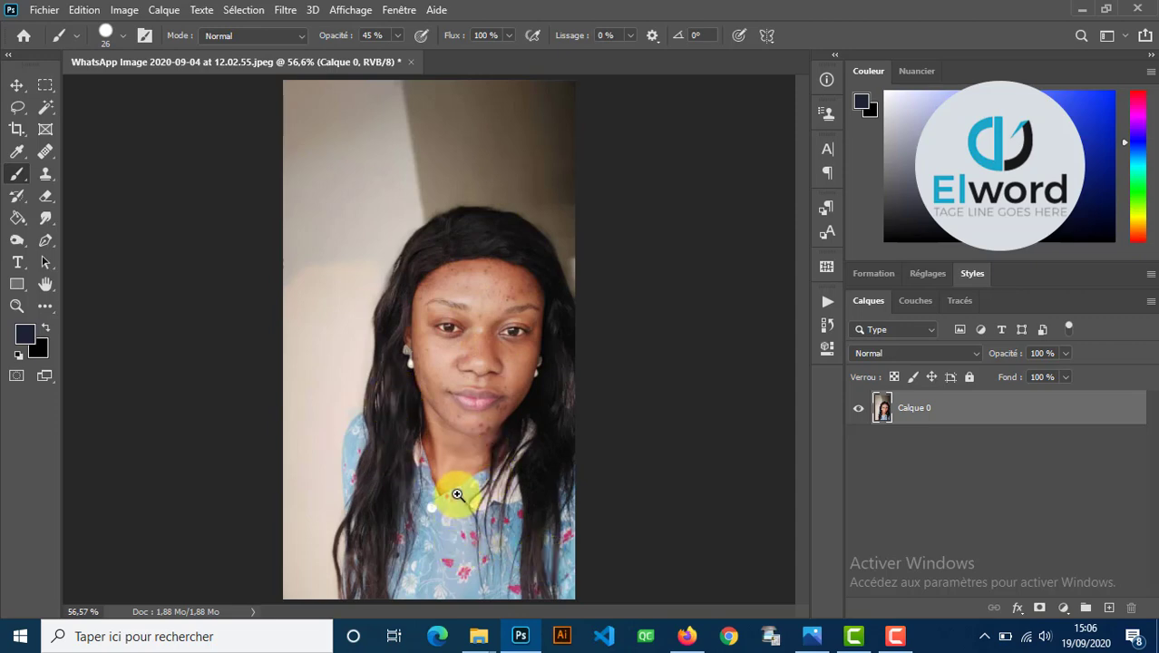
pyautogui.hotkey('ctrl', 'space')
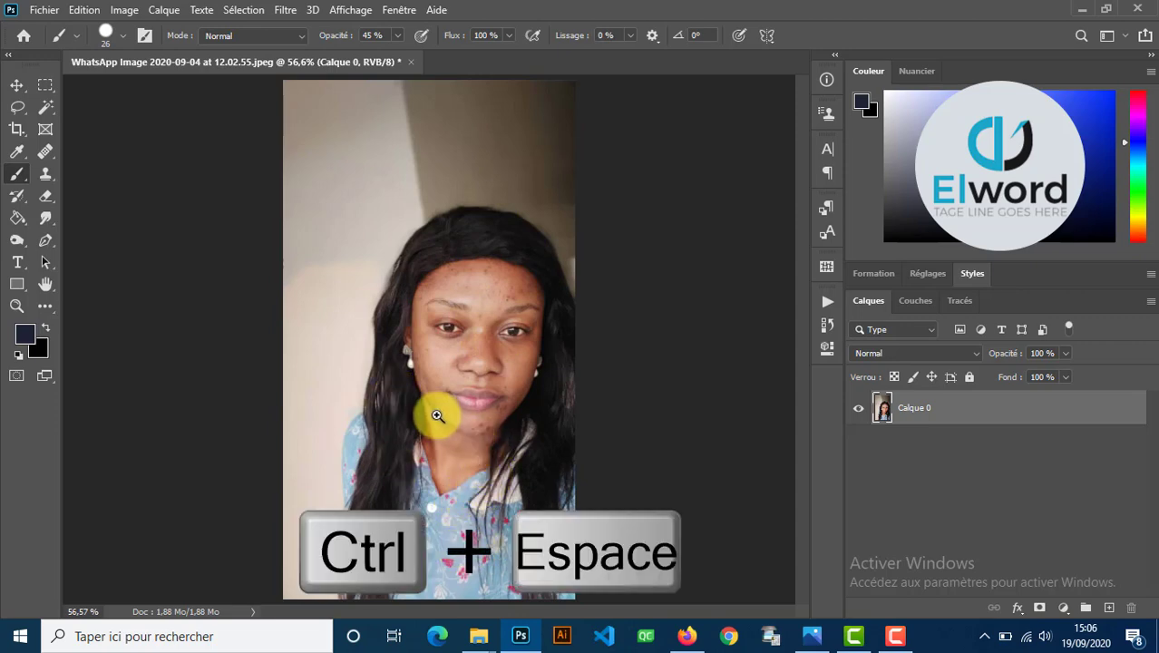
pyautogui.click(453, 401)
pyautogui.click(473, 363)
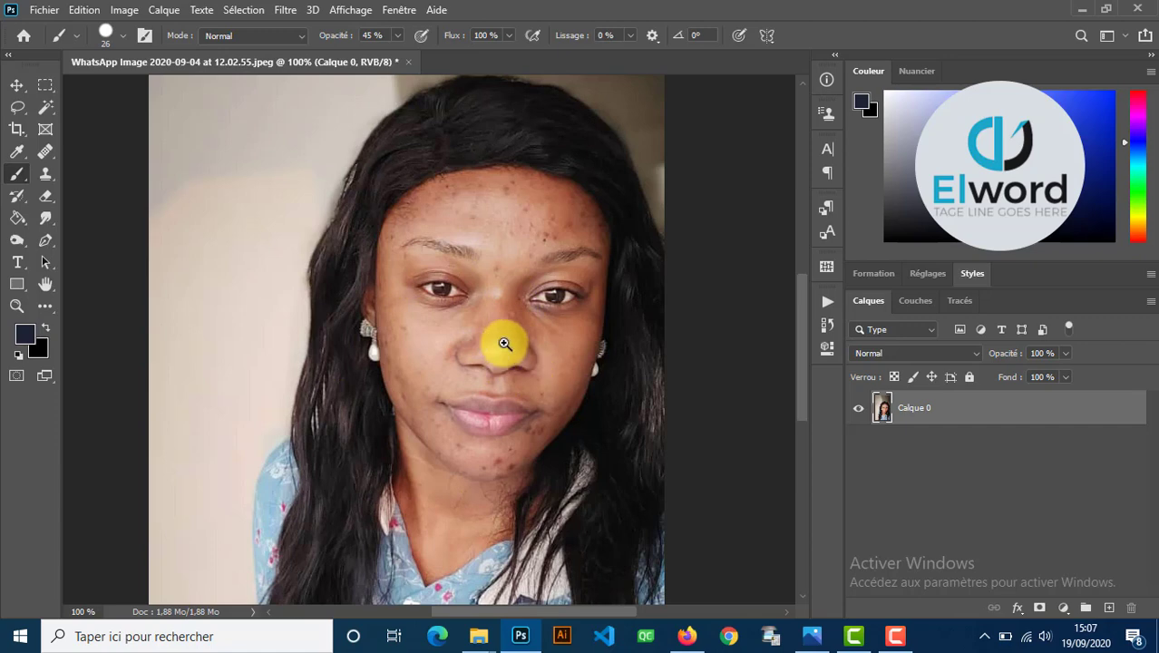
pyautogui.hotkey('ctrl', 'space')
pyautogui.click(499, 324)
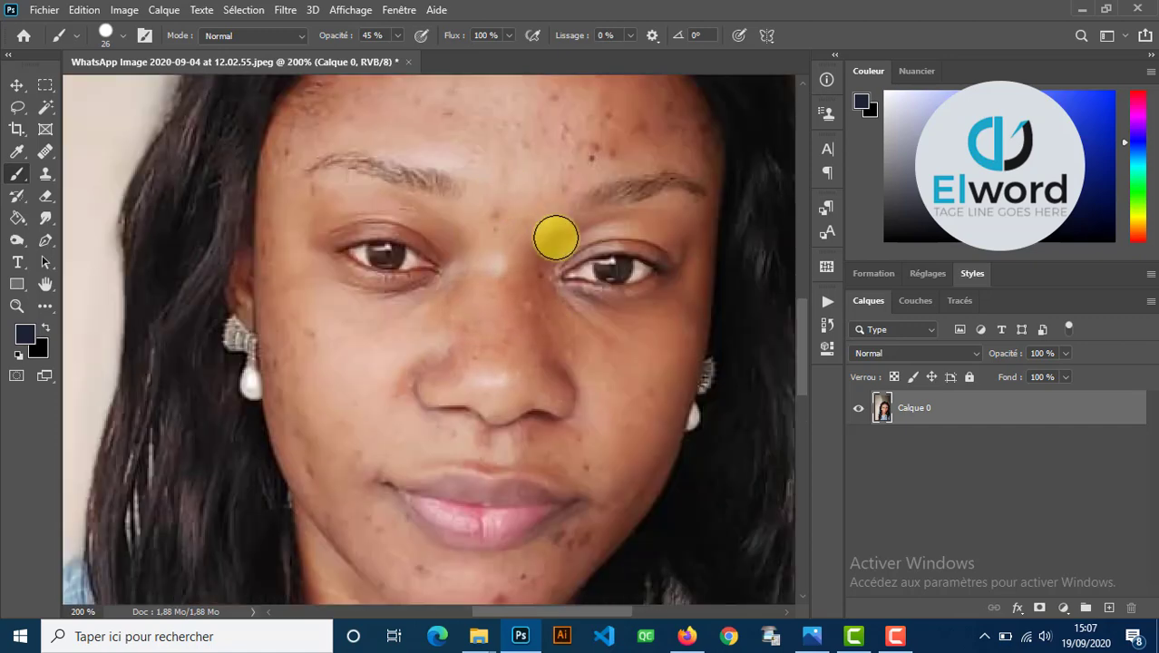
pyautogui.scroll(2, 551, 236)
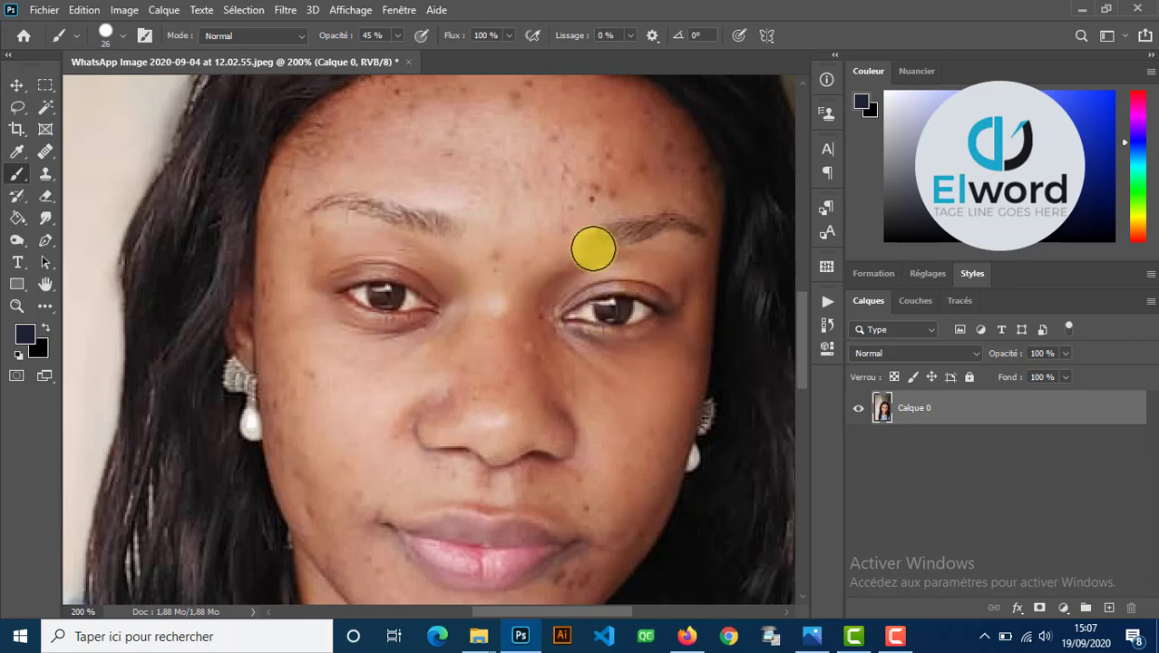
pyautogui.scroll(1, 576, 273)
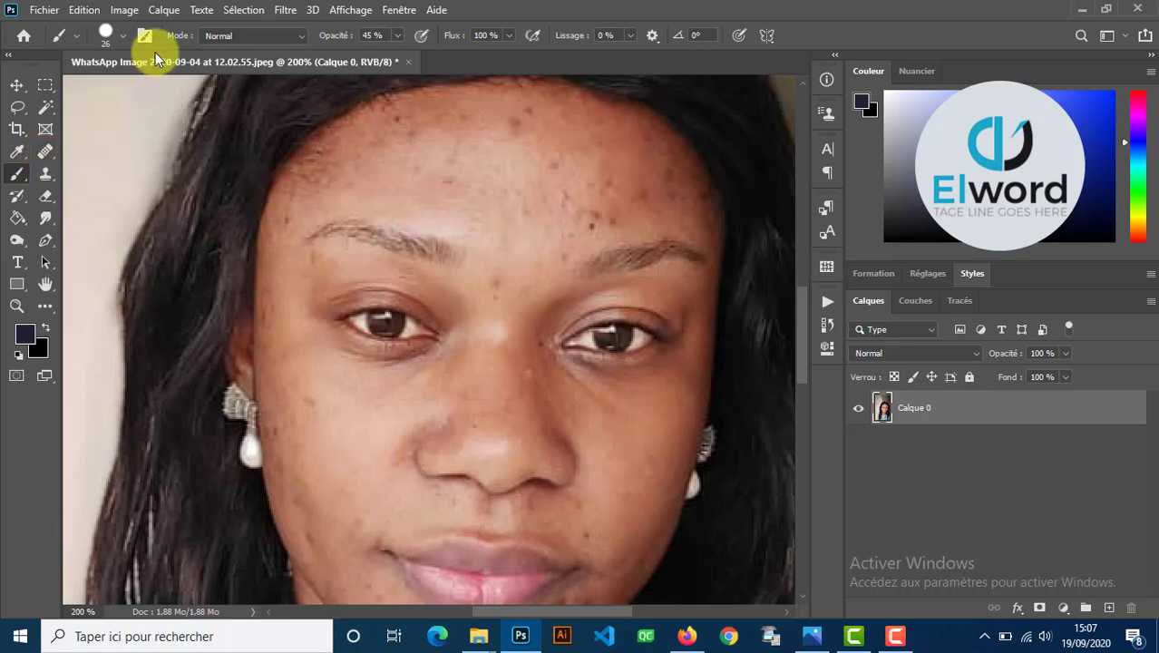
# Try the Clone Stamp on the upper forehead blemishes, using clean forehead skin as the source.
pyautogui.rightClick(42, 153)
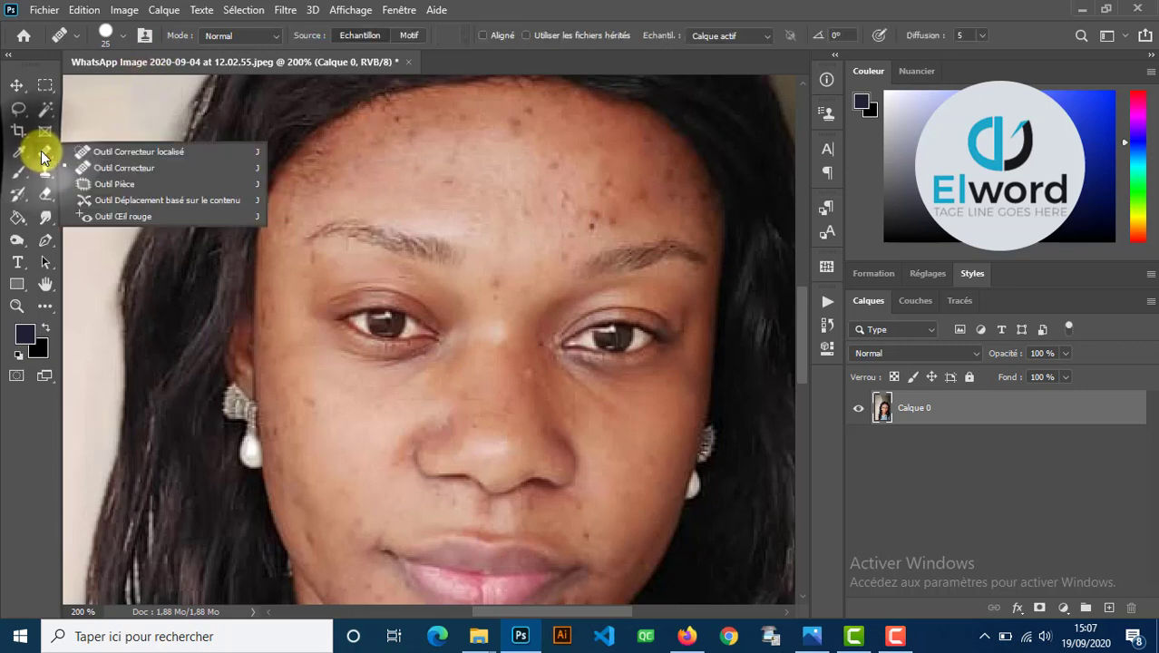
pyautogui.click(101, 172)
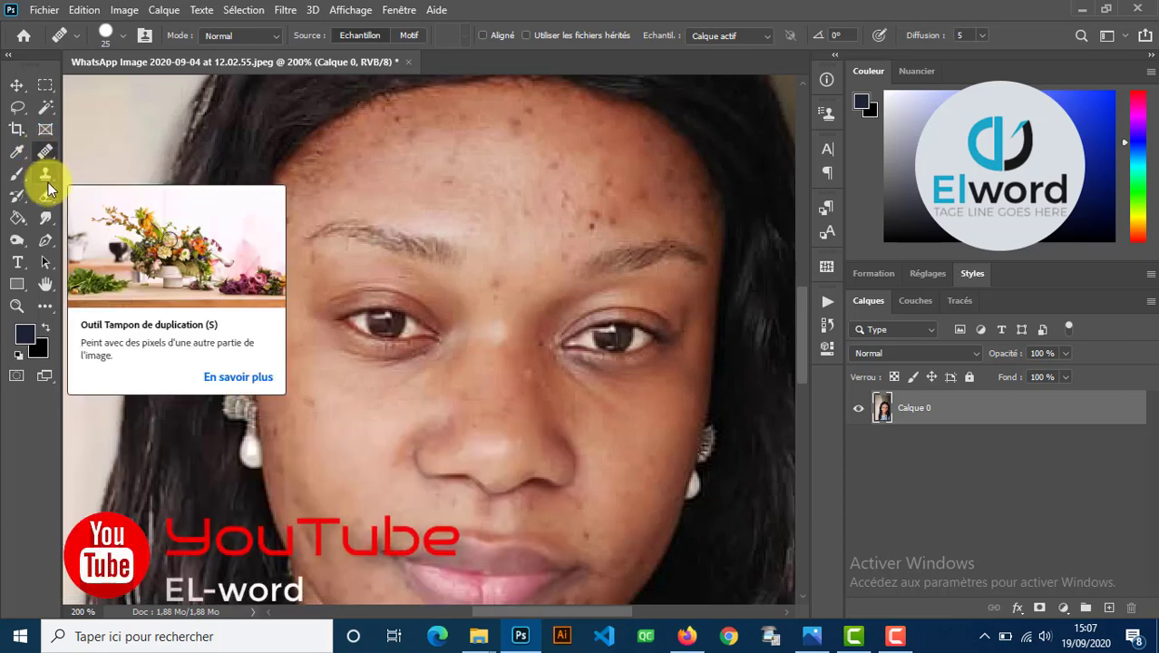
pyautogui.rightClick(45, 152)
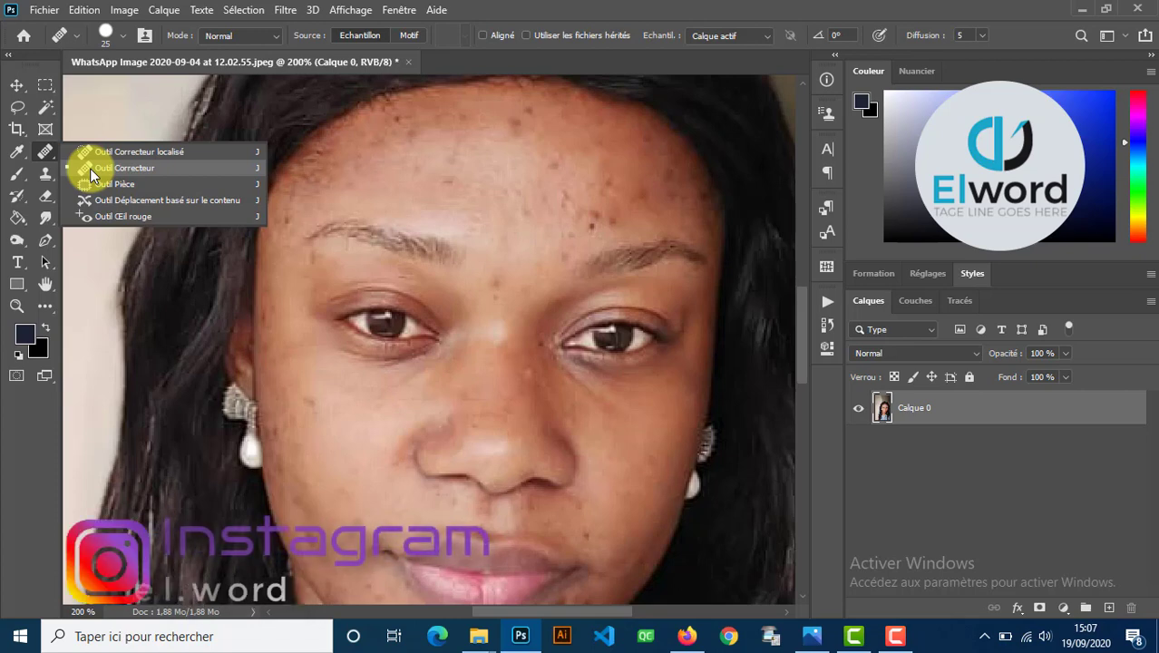
pyautogui.click(45, 179)
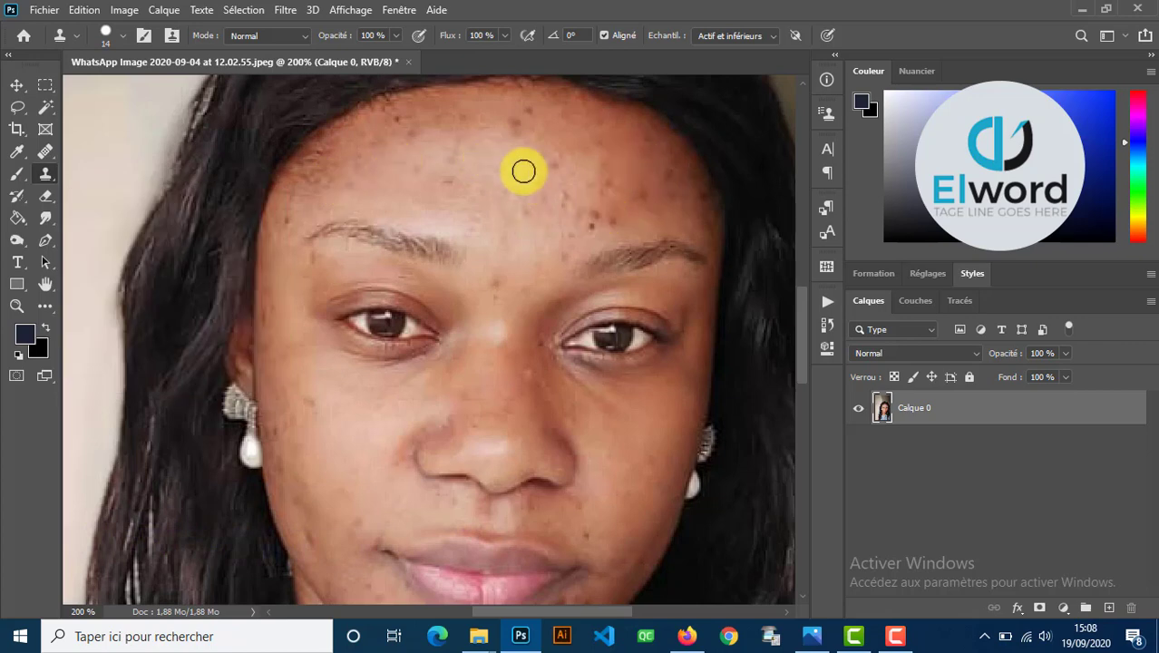
pyautogui.keyDown('alt'); pyautogui.click(484, 152); pyautogui.keyUp('alt')
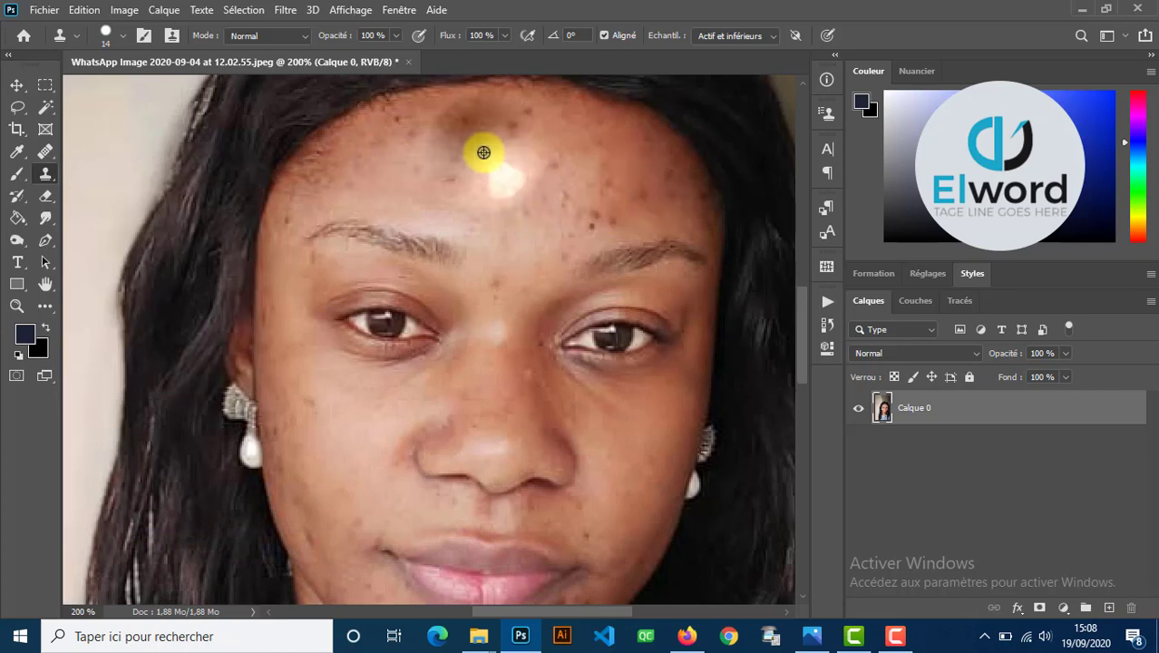
pyautogui.keyDown('alt'); pyautogui.click(488, 155); pyautogui.keyUp('alt')
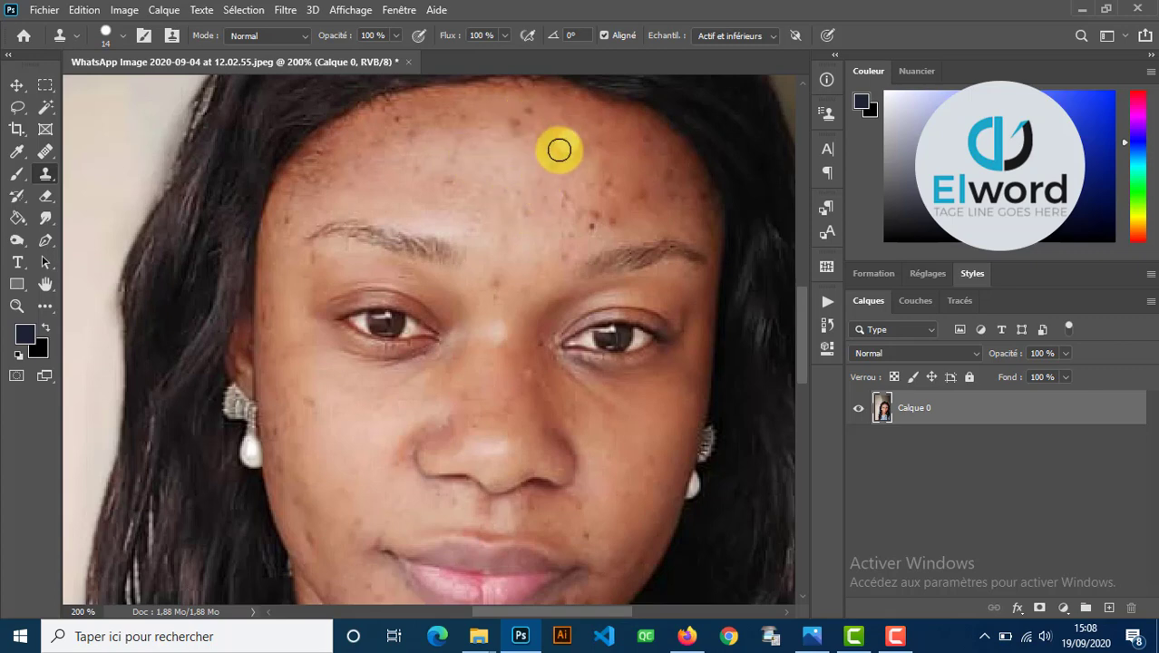
pyautogui.click(518, 127)
pyautogui.click(535, 154)
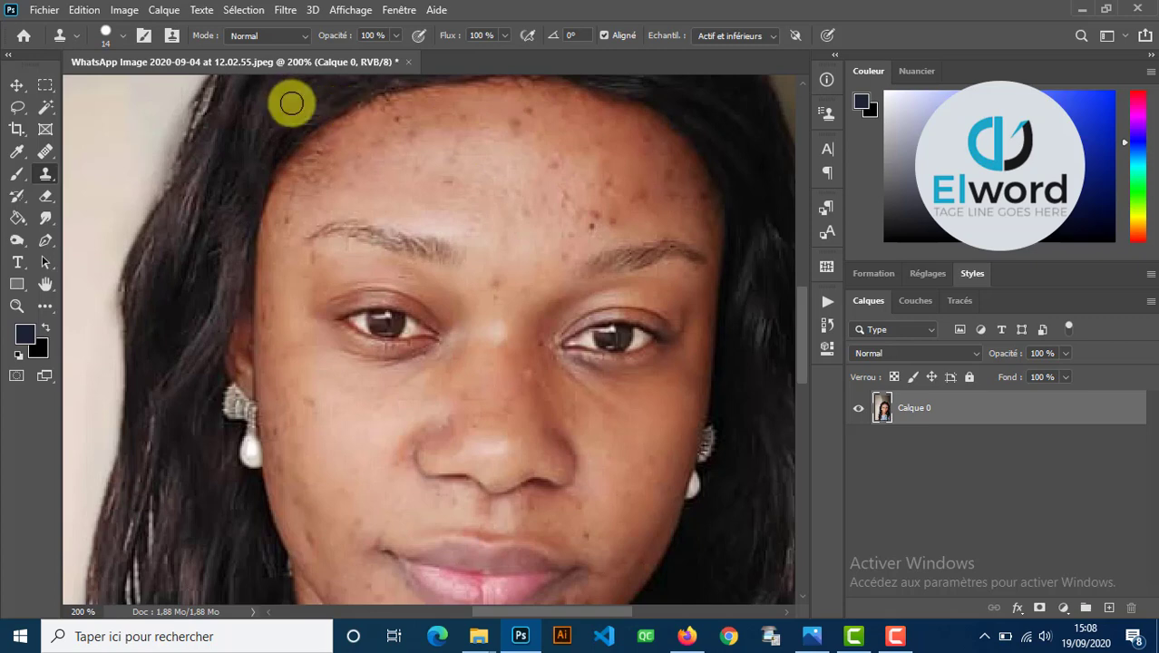
# Try the Spot Healing Brush on the upper forehead and on the skin beside the nose.
pyautogui.click(45, 157)
pyautogui.click(44, 157)
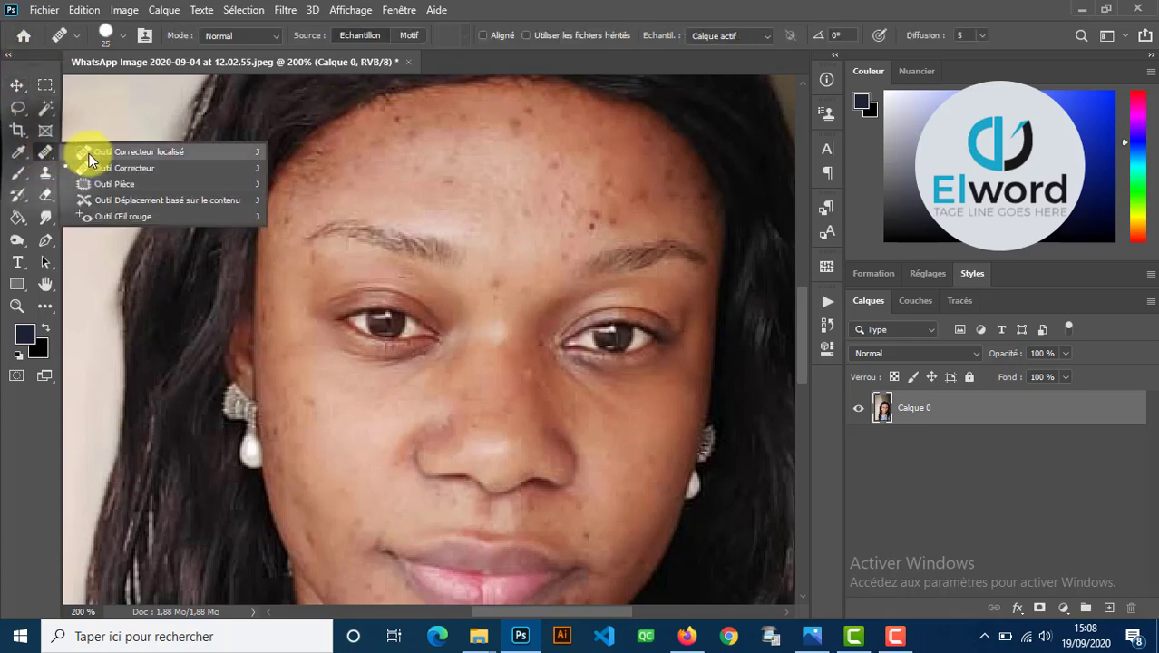
pyautogui.click(111, 153)
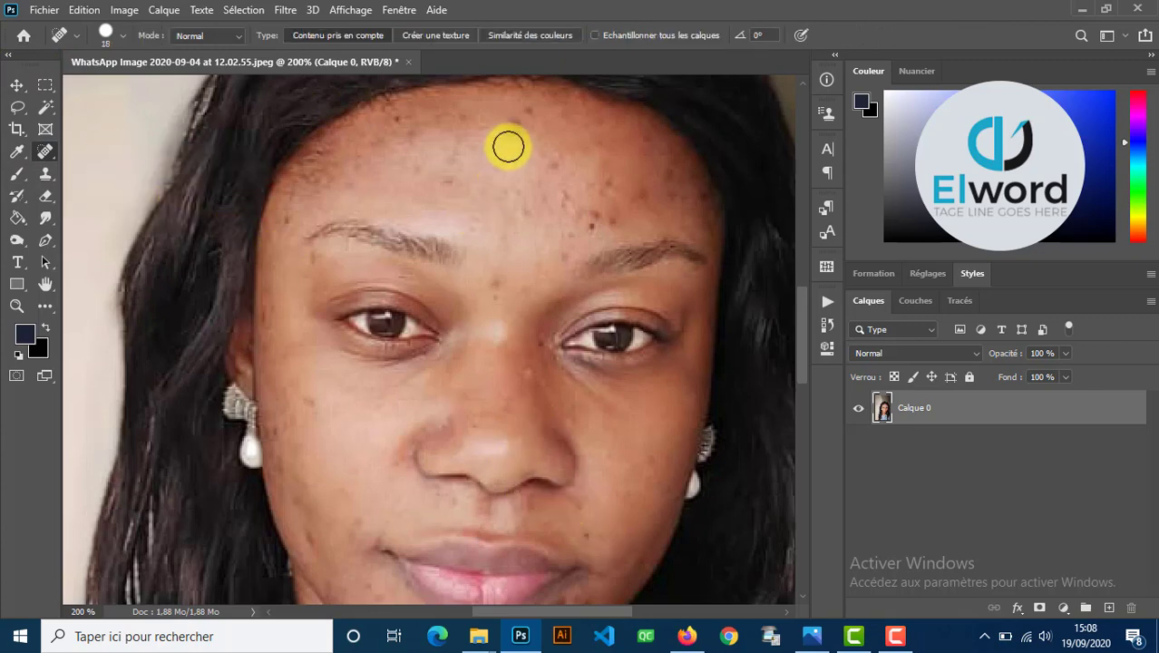
pyautogui.moveTo(494, 120); pyautogui.dragTo(557, 116)
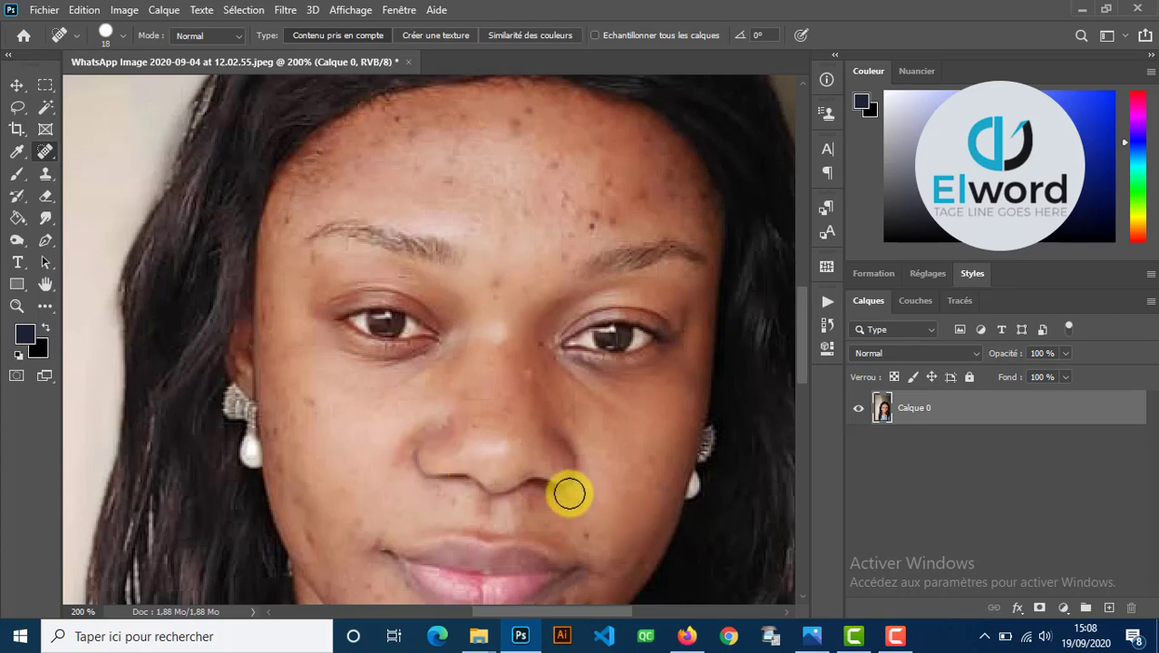
pyautogui.moveTo(569, 492)
pyautogui.mouseDown()
pyautogui.moveTo(538, 484)
pyautogui.moveTo(526, 461)
pyautogui.mouseUp()
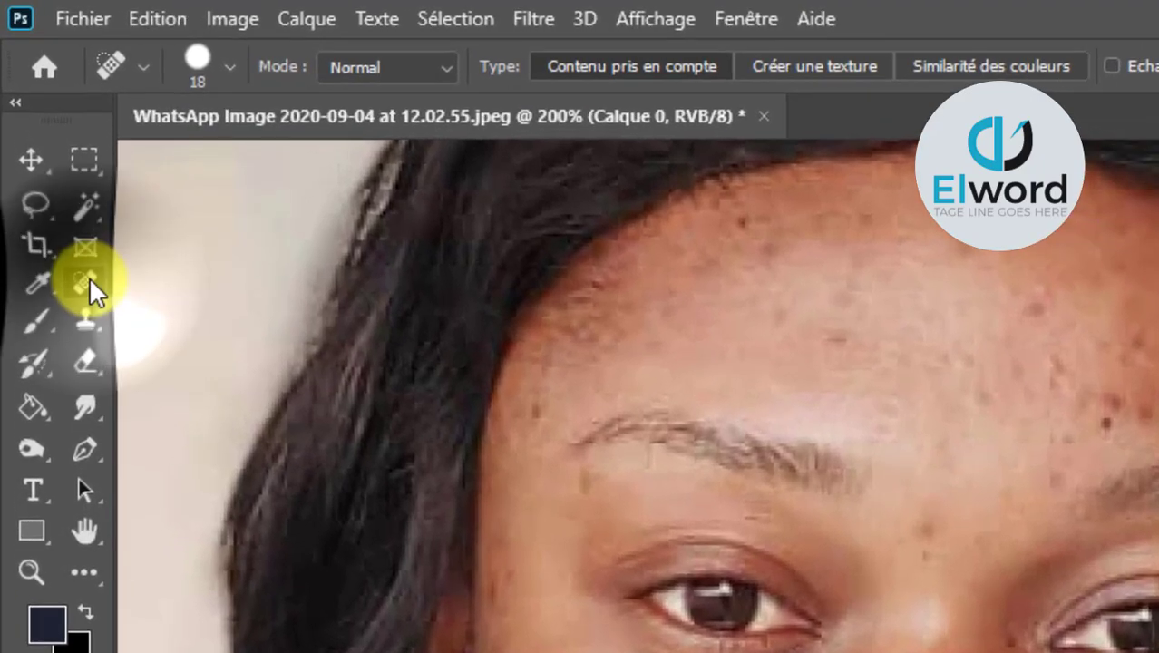
# Heal the dark blemishes on the forehead above the right-hand eyebrow with the Healing Brush at size 9.
pyautogui.rightClick(88, 277)
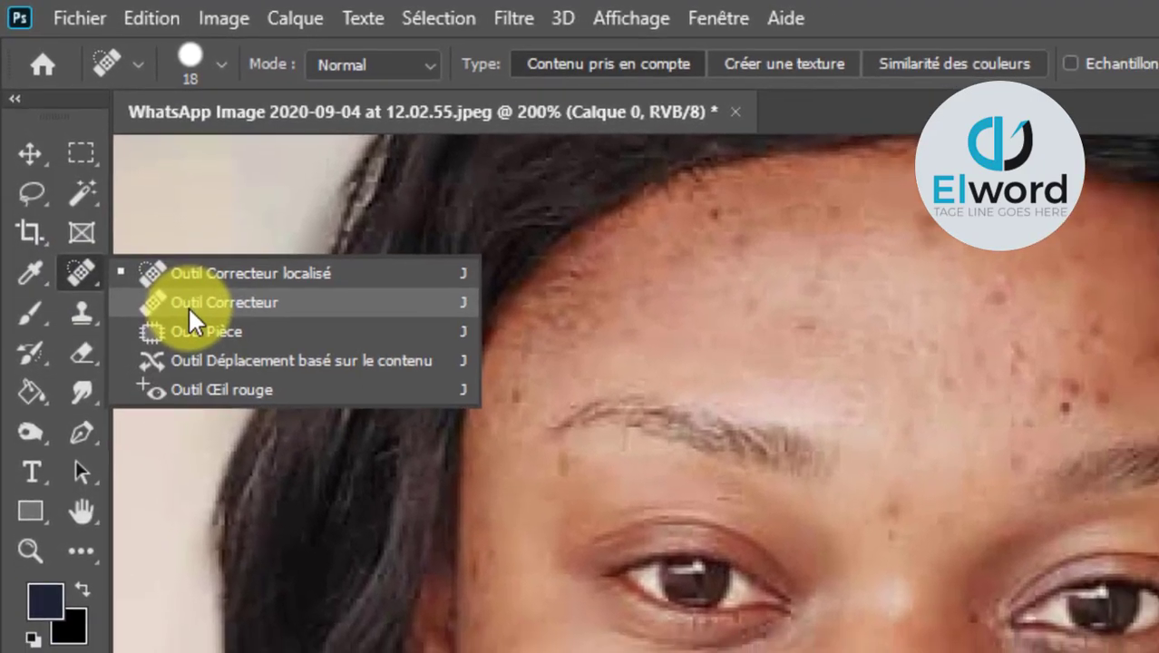
pyautogui.click(191, 314)
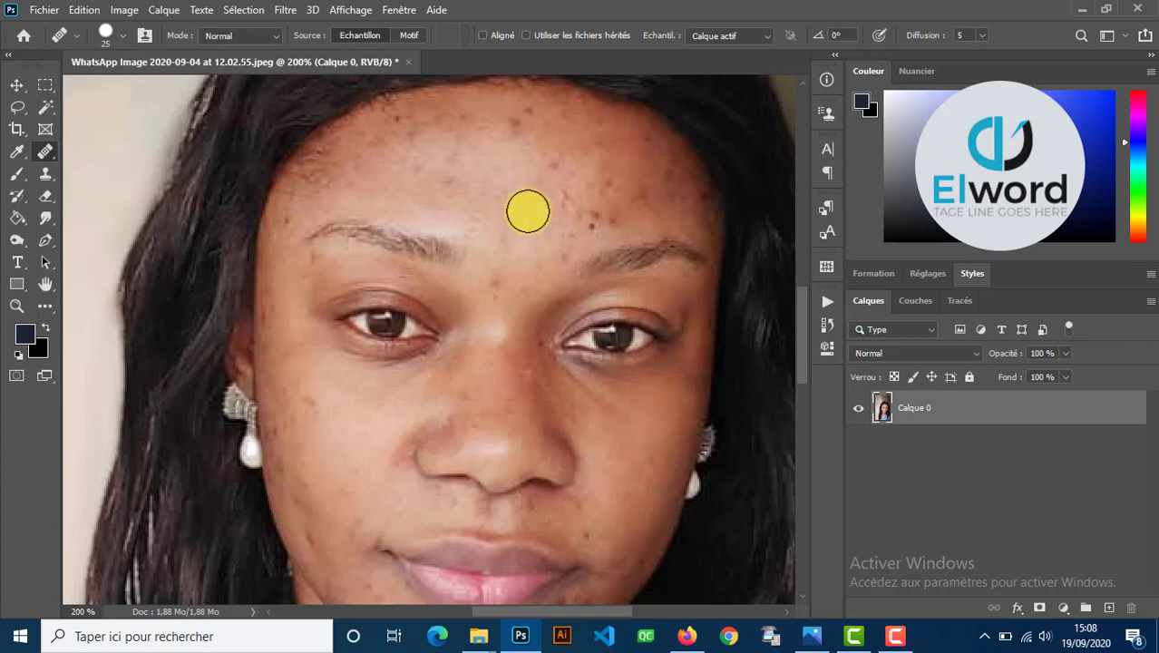
pyautogui.moveTo(539, 179); pyautogui.dragTo(524, 187)
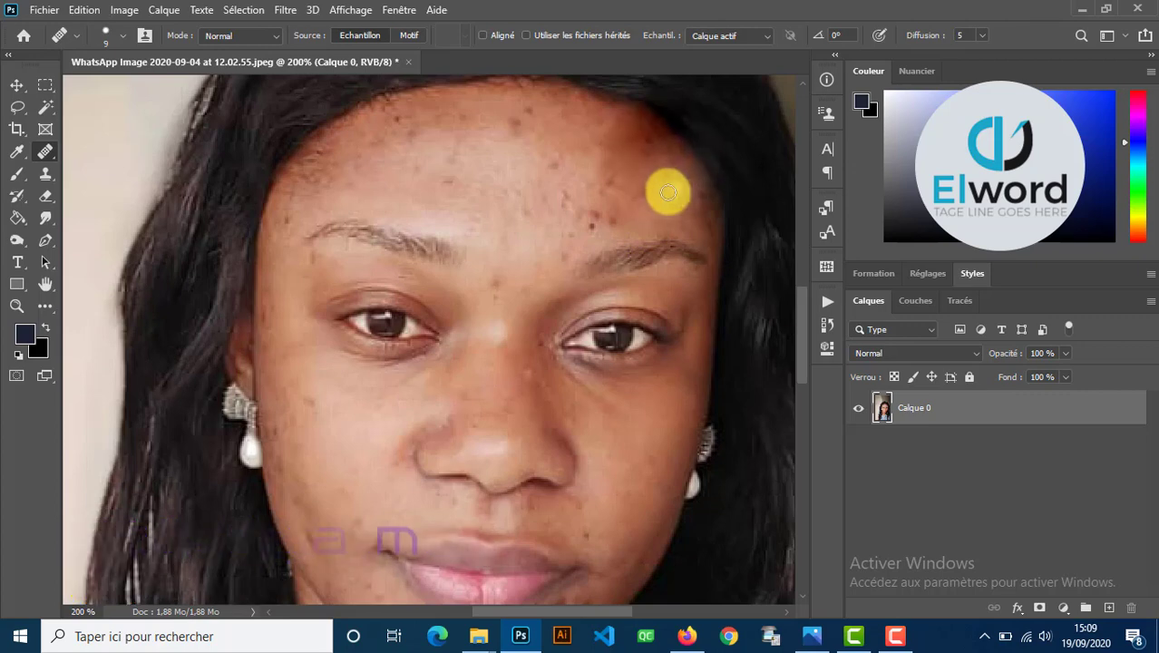
pyautogui.moveTo(703, 197)
pyautogui.mouseDown()
pyautogui.moveTo(691, 237)
pyautogui.moveTo(691, 205)
pyautogui.mouseUp()
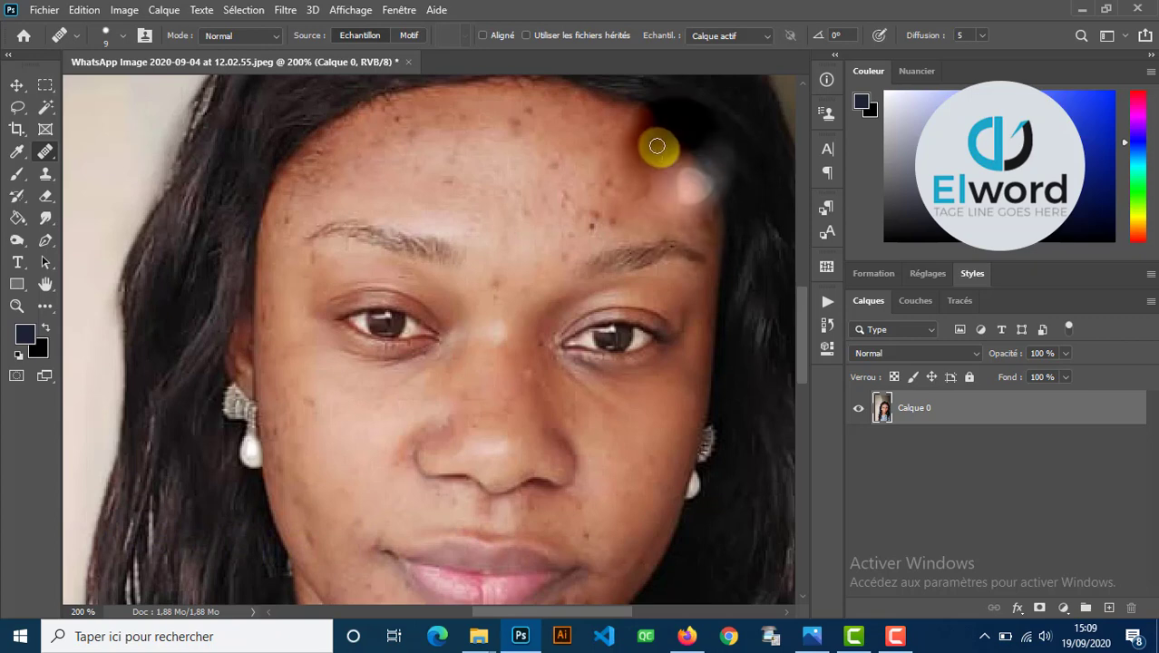
pyautogui.moveTo(658, 146); pyautogui.dragTo(650, 143)
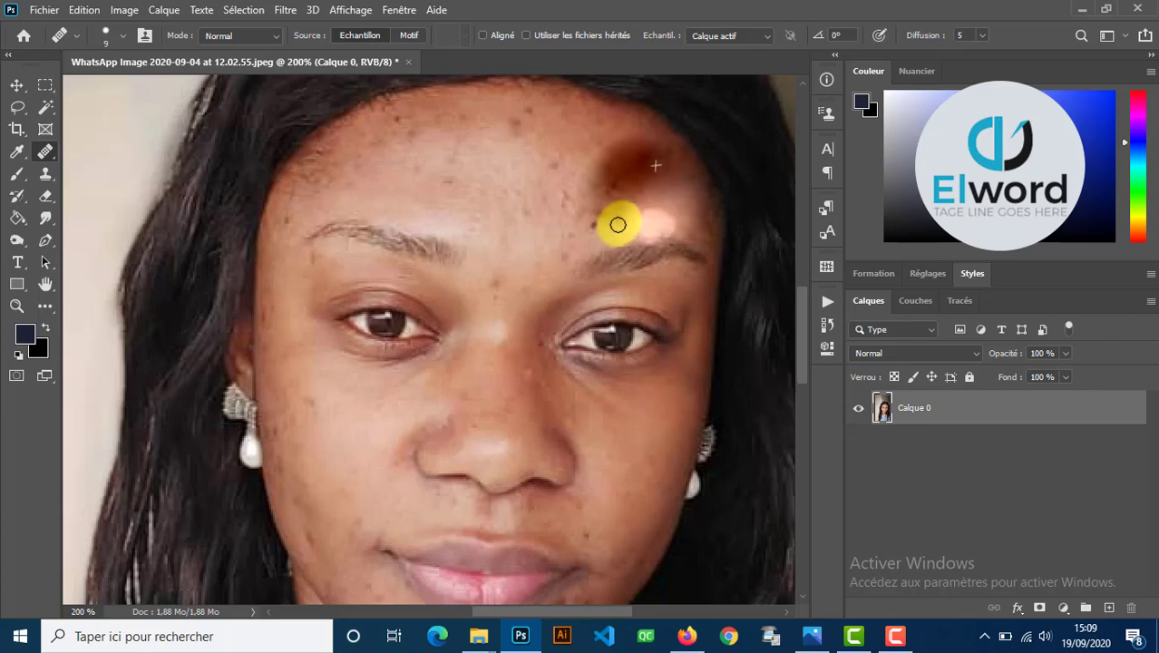
pyautogui.moveTo(591, 222); pyautogui.dragTo(603, 203)
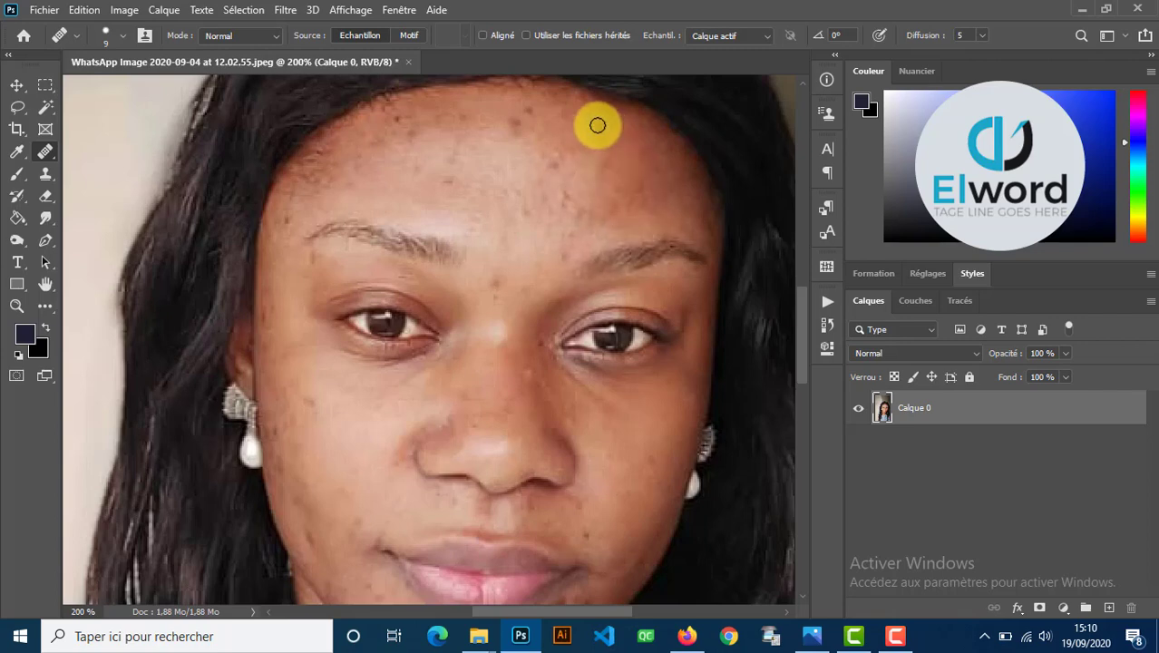
pyautogui.moveTo(597, 126)
pyautogui.mouseDown()
pyautogui.moveTo(608, 169)
pyautogui.moveTo(596, 148)
pyautogui.moveTo(558, 209)
pyautogui.moveTo(669, 160)
pyautogui.moveTo(643, 172)
pyautogui.mouseUp()
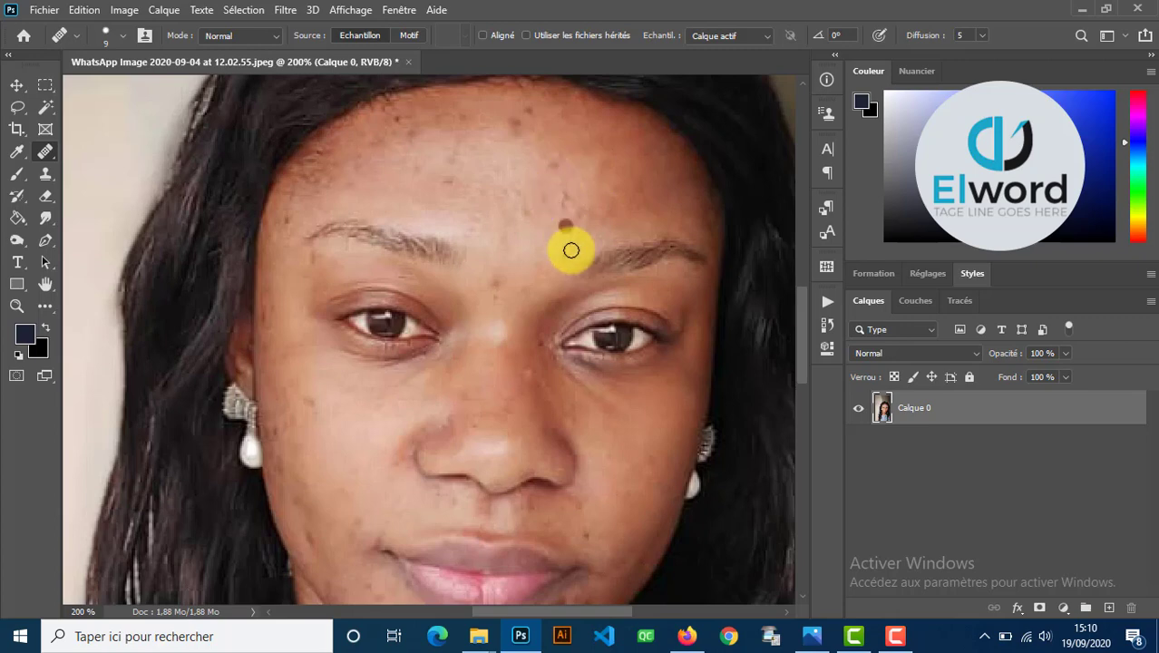
# Undo the last healing strokes and heal the blemishes above the inner end of the right-hand eyebrow.
pyautogui.hotkey('ctrl', 'z')
pyautogui.hotkey('ctrl', 'z')
pyautogui.hotkey('ctrl', 'z')
pyautogui.hotkey('ctrl', 'z')
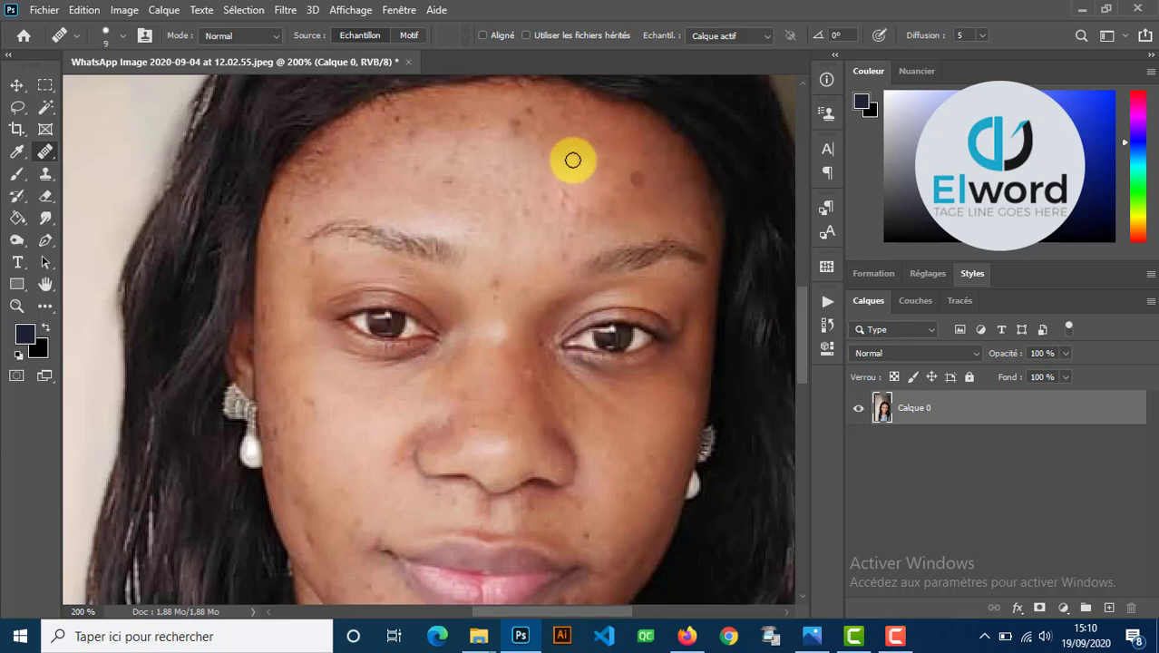
pyautogui.moveTo(569, 201); pyautogui.dragTo(568, 210)
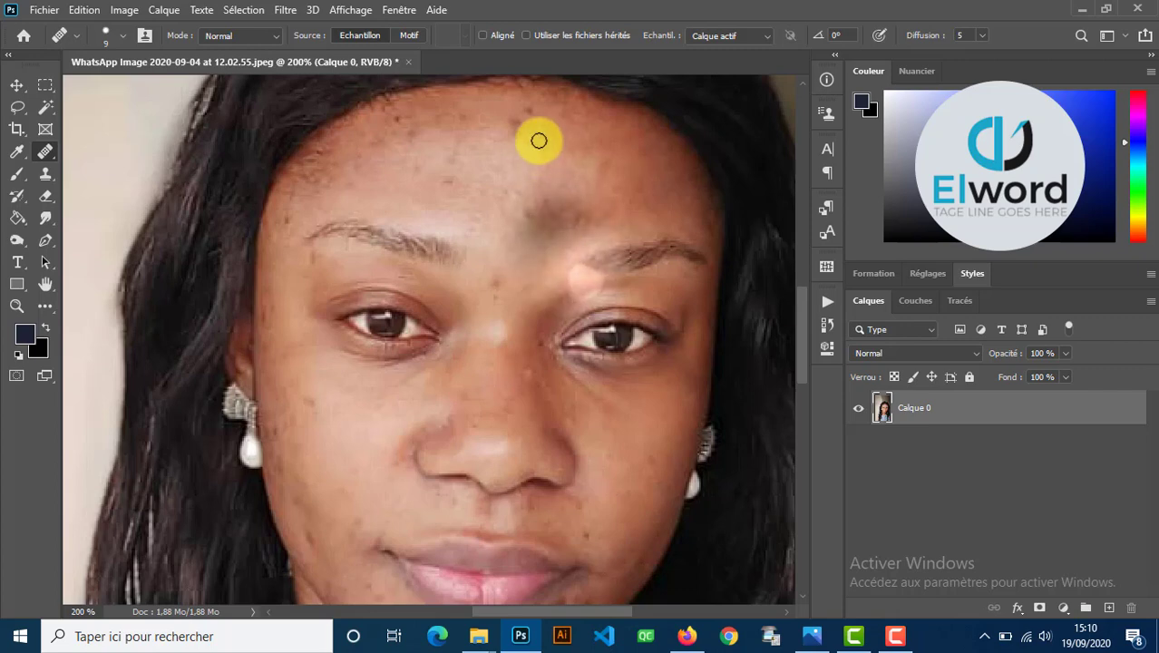
# Undo the last strokes and heal the spots along the upper middle of the forehead, resampling clean skin nearby.
pyautogui.hotkey('ctrl', 'z')
pyautogui.hotkey('ctrl', 'z')
pyautogui.hotkey('ctrl', 'z')
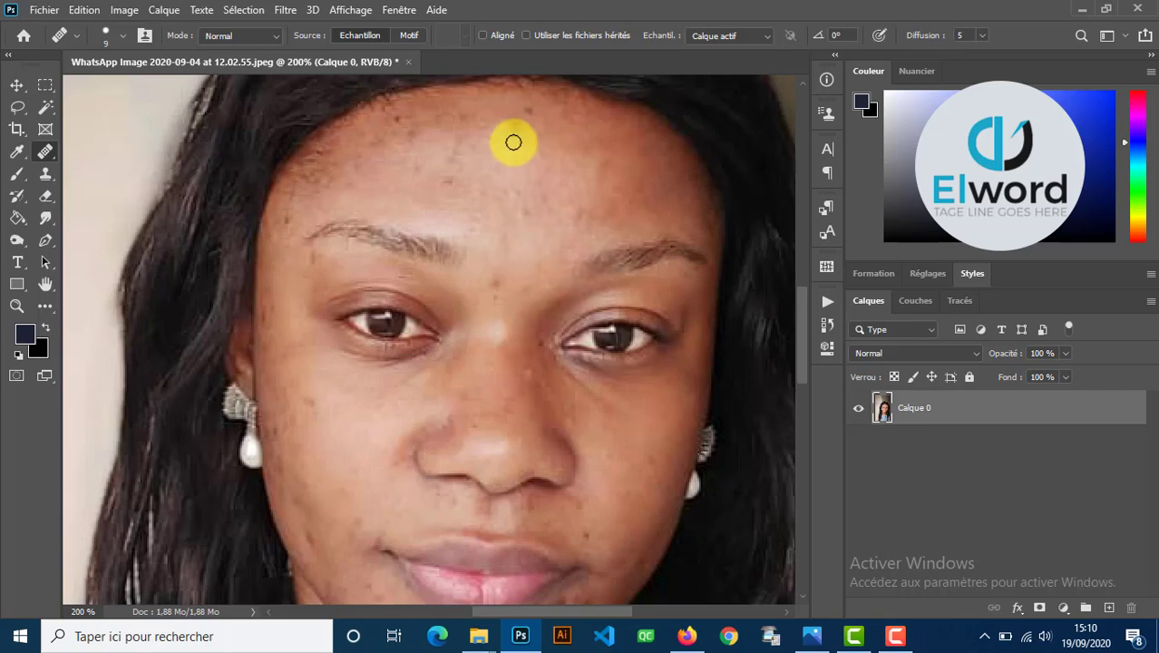
pyautogui.moveTo(515, 123)
pyautogui.mouseDown()
pyautogui.moveTo(528, 111)
pyautogui.moveTo(510, 132)
pyautogui.moveTo(513, 117)
pyautogui.moveTo(626, 125)
pyautogui.moveTo(568, 135)
pyautogui.mouseUp()
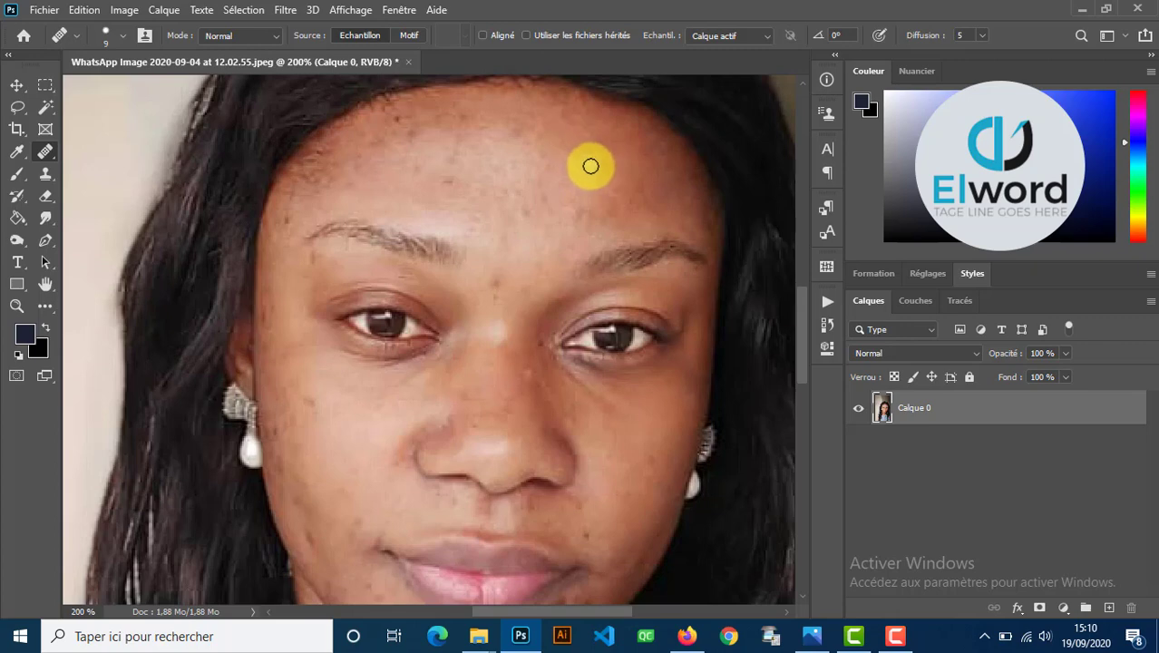
pyautogui.keyDown('alt'); pyautogui.click(541, 154); pyautogui.keyUp('alt')
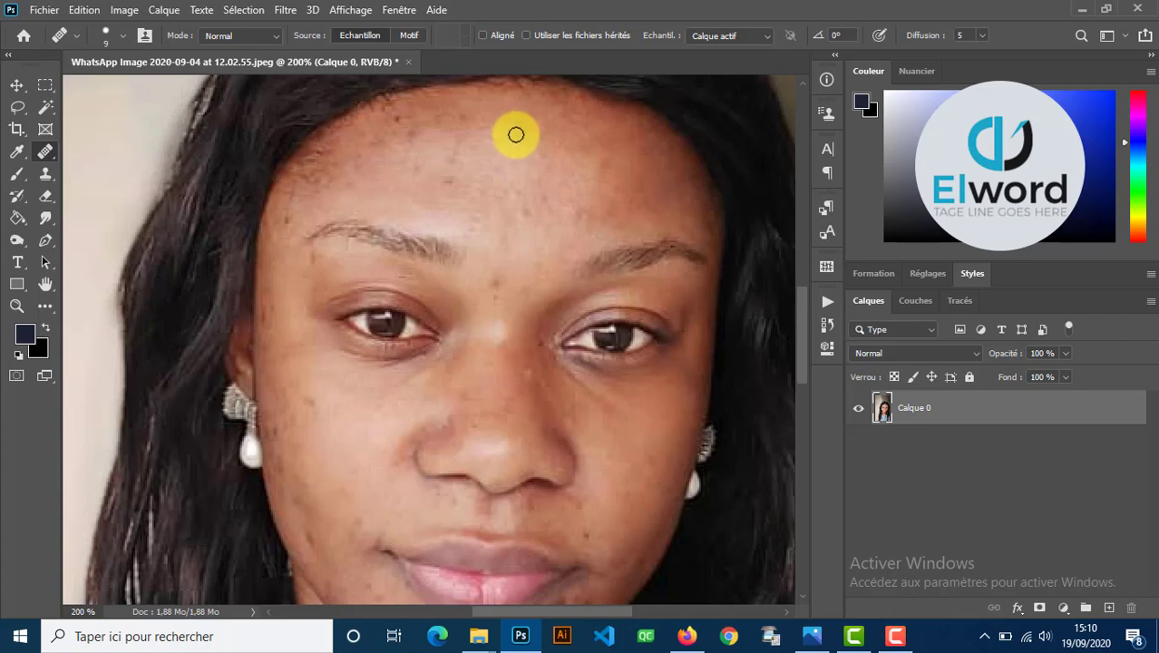
pyautogui.click(515, 137)
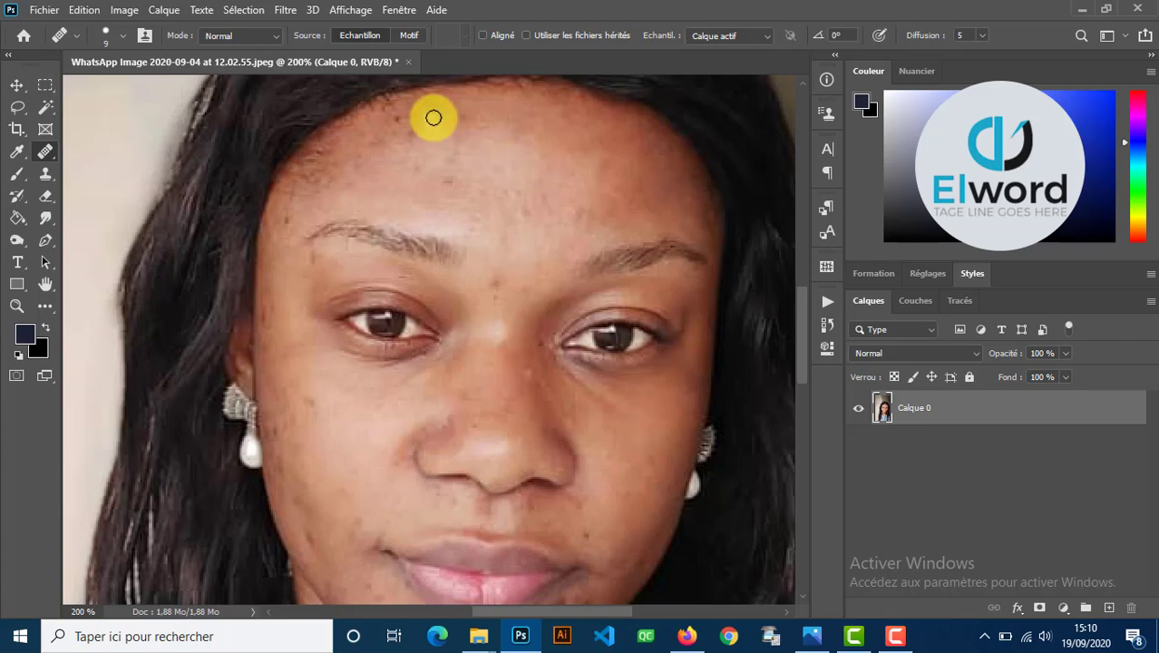
# Heal the remaining small blemishes beside the left-hand eyebrow, between the eyebrows and across the lower forehead.
pyautogui.click(315, 262)
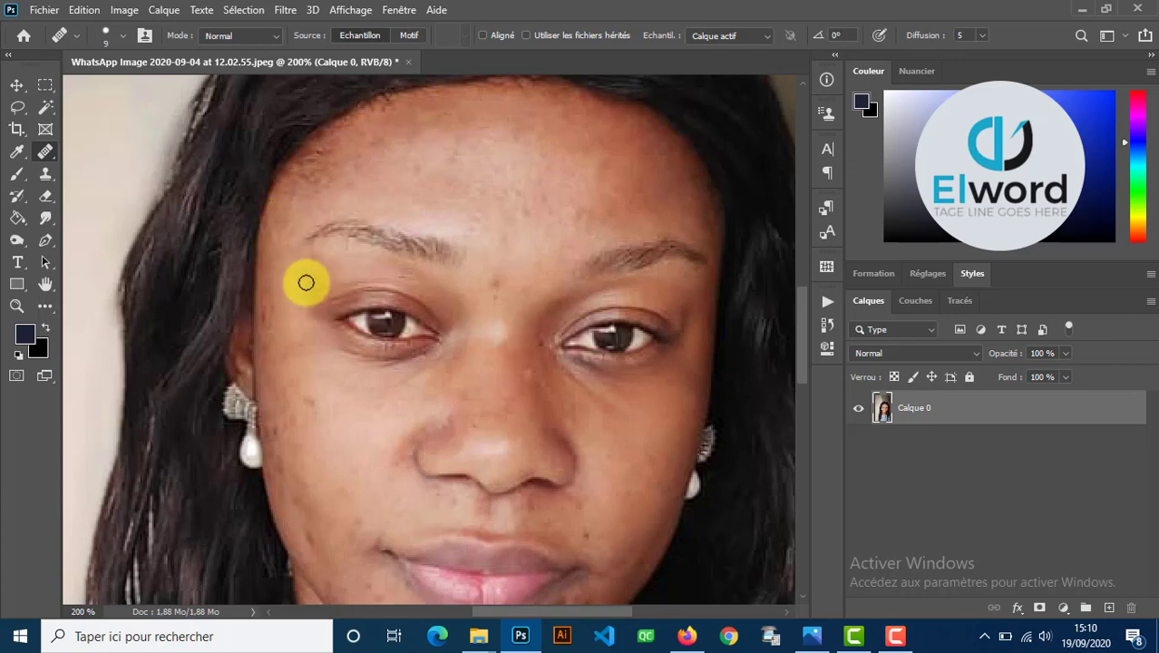
pyautogui.click(494, 284)
pyautogui.click(491, 296)
pyautogui.click(581, 214)
pyautogui.click(525, 217)
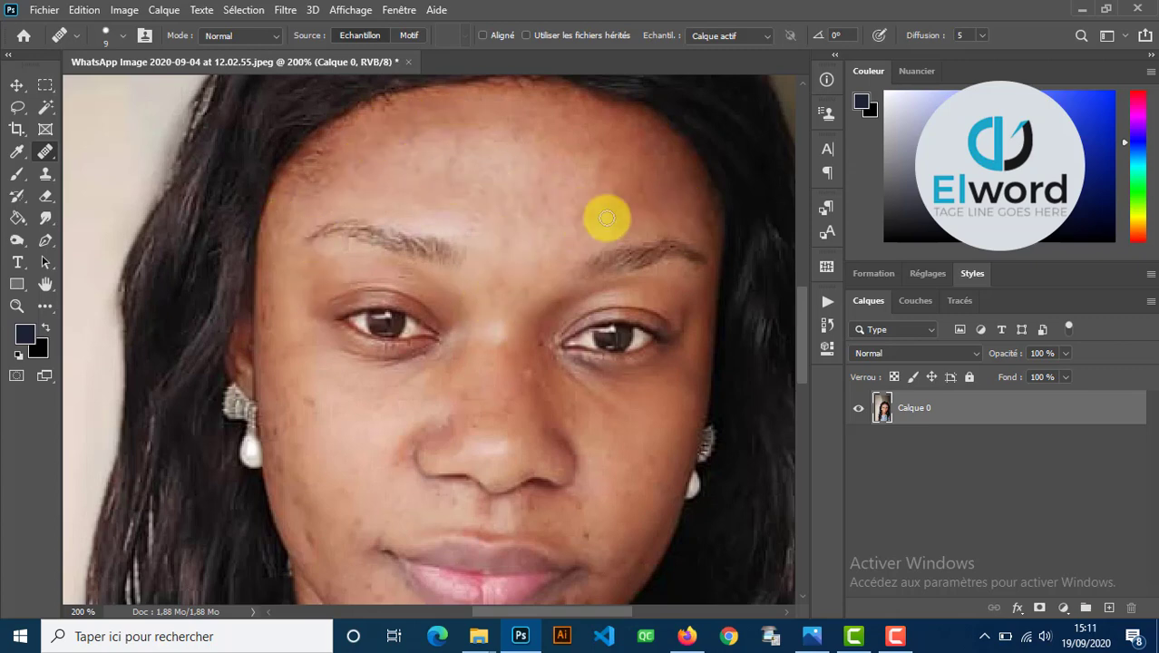
pyautogui.click(644, 195)
pyautogui.click(650, 214)
pyautogui.click(703, 238)
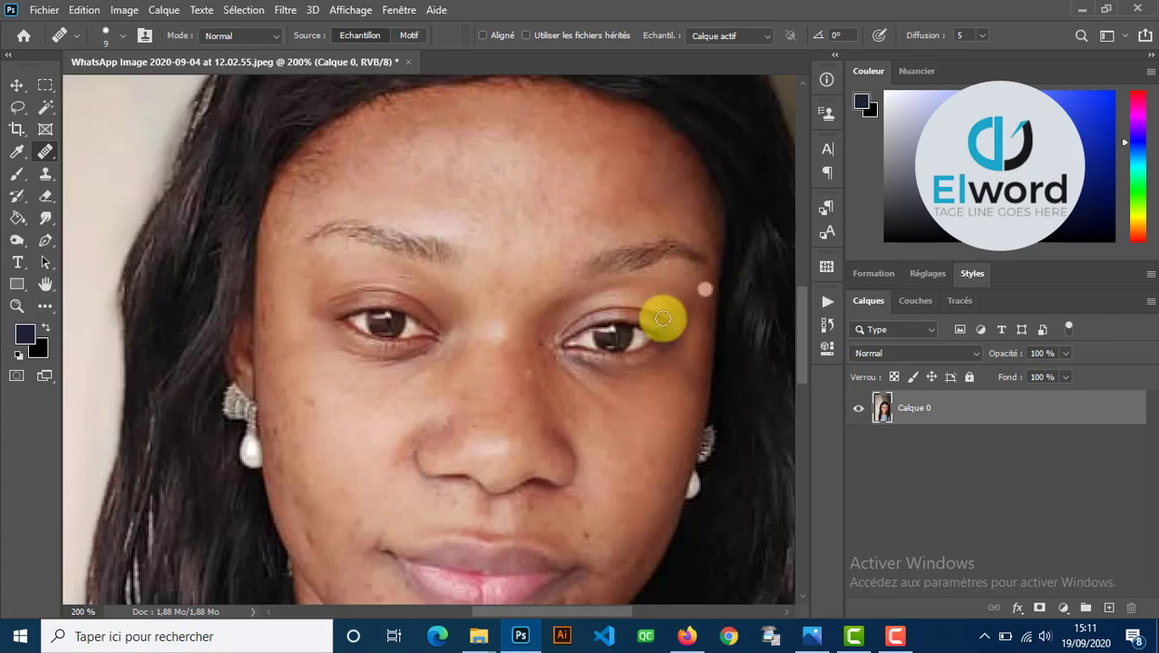
# Sample clean skin on the left-hand cheek and heal the spots beside the earring and along the outer cheek.
pyautogui.scroll(-1, 660, 313)
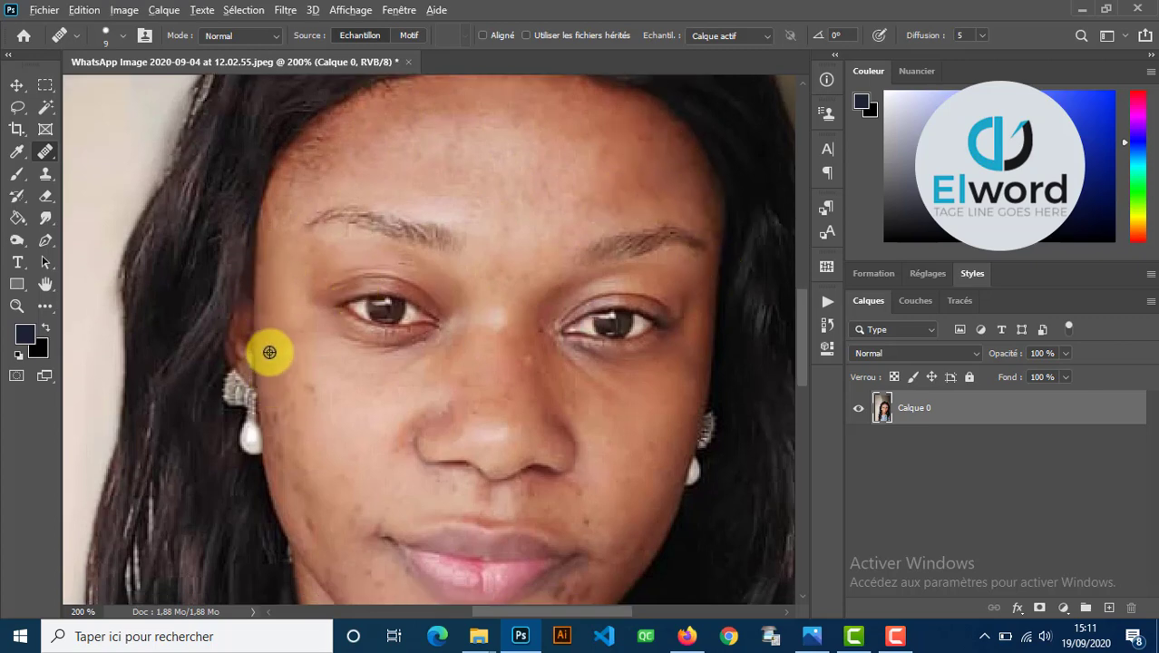
pyautogui.keyDown('alt'); pyautogui.click(339, 378); pyautogui.keyUp('alt')
pyautogui.click(312, 389)
pyautogui.click(268, 413)
pyautogui.click(281, 470)
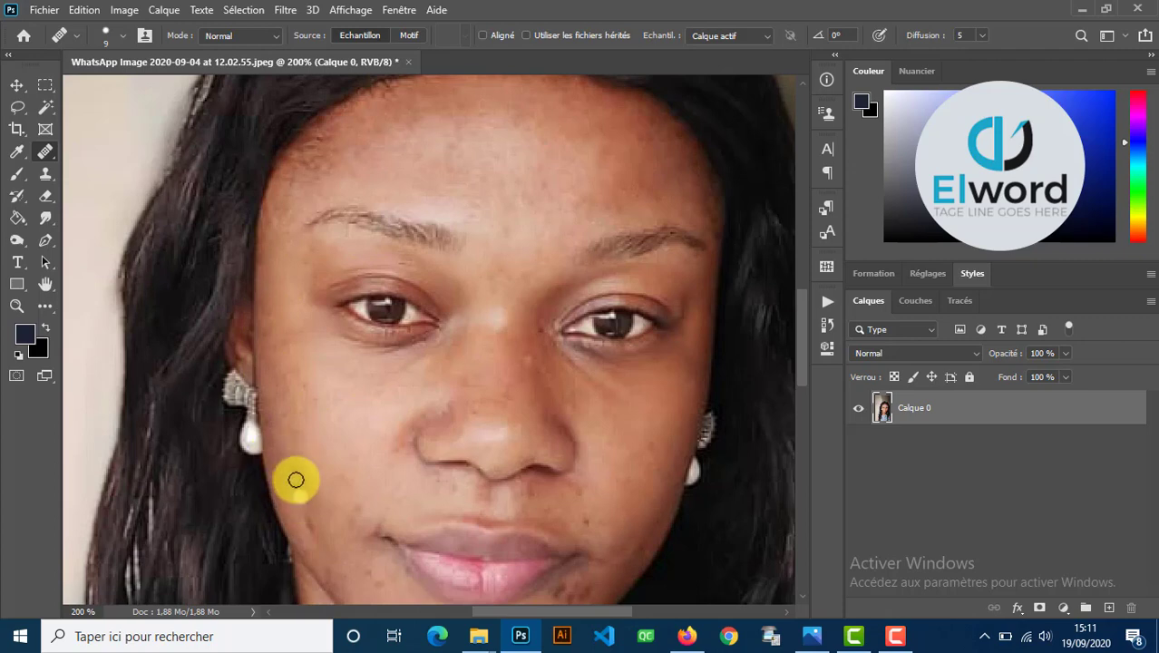
# Heal the dark blemishes on the chin and below the right-hand corner of the mouth.
pyautogui.scroll(-5, 380, 504)
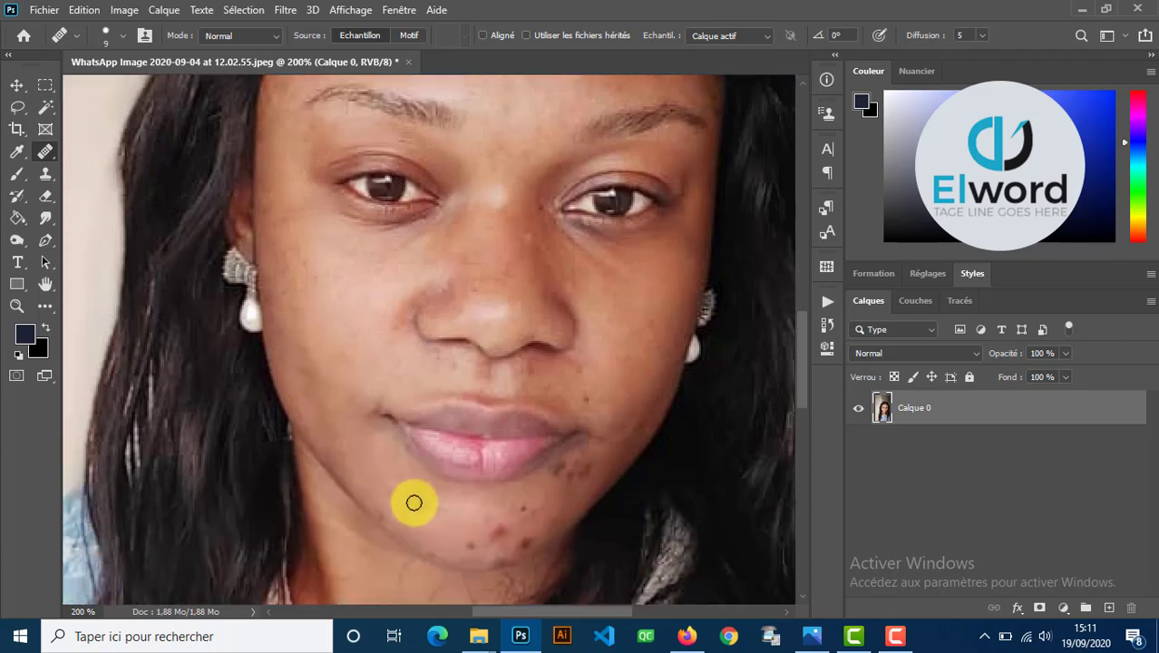
pyautogui.moveTo(503, 531); pyautogui.dragTo(495, 523)
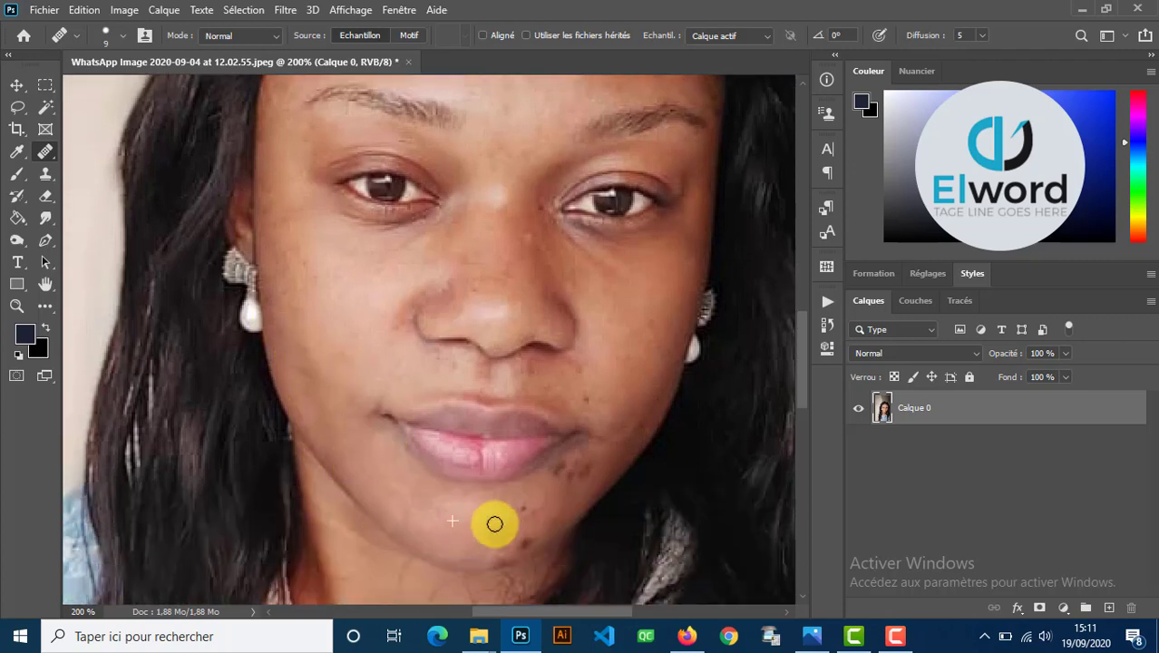
pyautogui.click(524, 509)
pyautogui.click(526, 545)
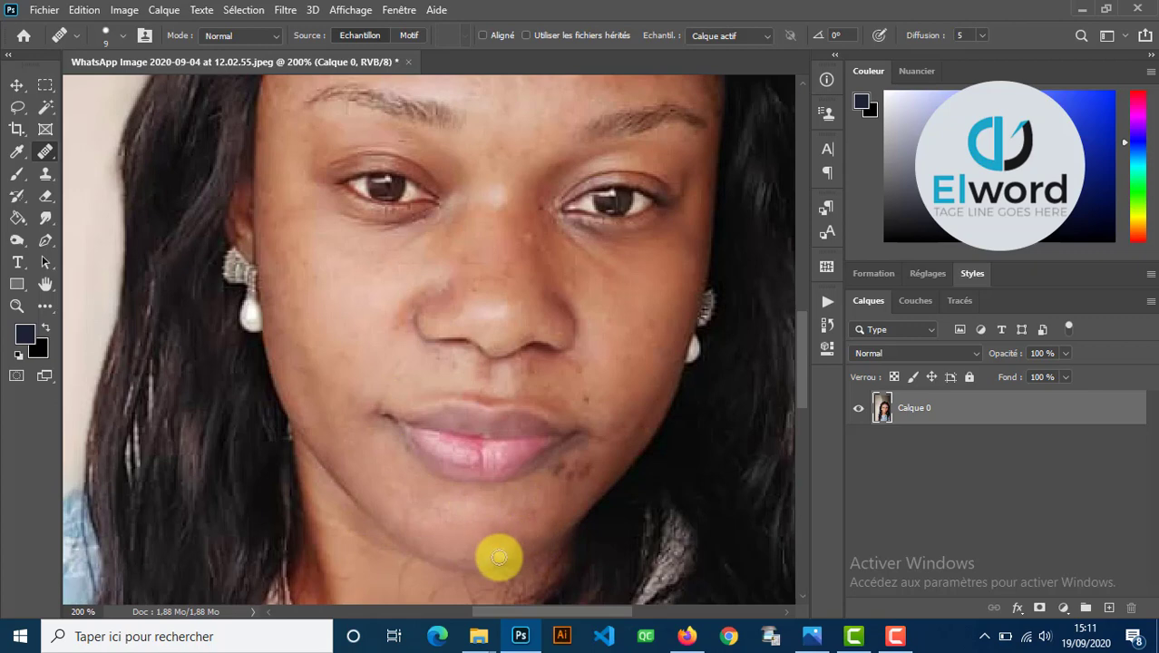
pyautogui.click(562, 501)
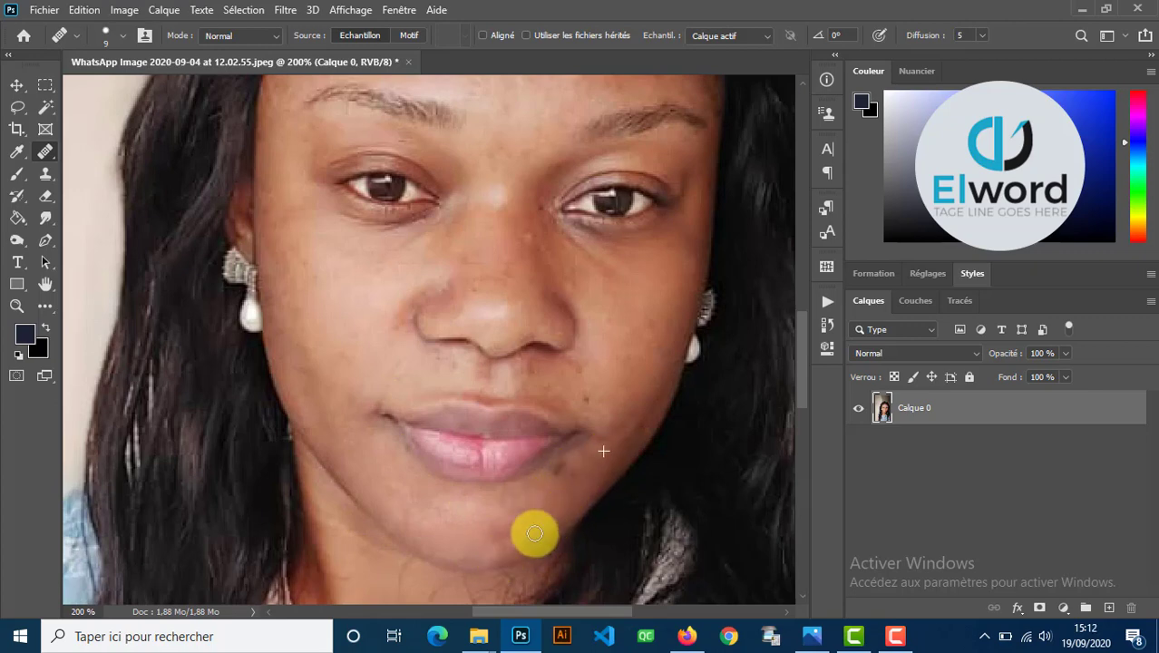
pyautogui.click(569, 481)
pyautogui.moveTo(554, 493); pyautogui.dragTo(539, 509)
# Sample clean skin on the lower right-hand cheek and heal the spots between the nostril and the mouth corner.
pyautogui.keyDown('alt'); pyautogui.click(619, 382); pyautogui.keyUp('alt')
pyautogui.click(585, 401)
pyautogui.click(577, 367)
# Heal the marks along the outer edge of the right-hand cheek and jaw, sampling clean mid-cheek skin.
pyautogui.keyDown('alt'); pyautogui.click(625, 314); pyautogui.keyUp('alt')
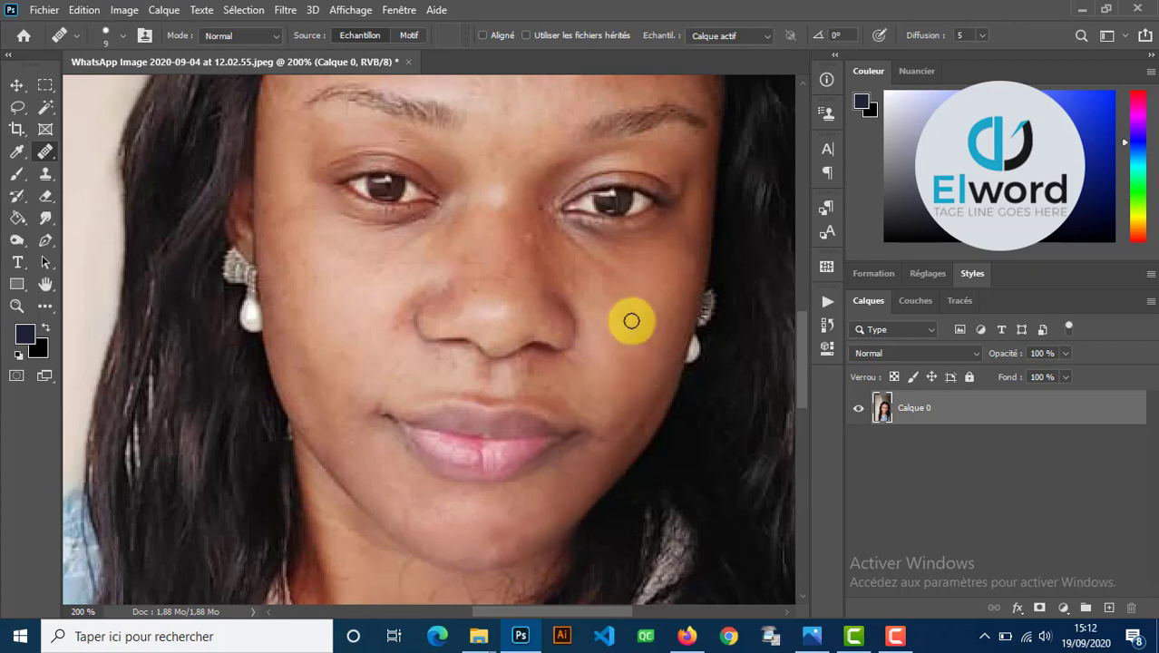
pyautogui.click(673, 347)
pyautogui.moveTo(639, 426); pyautogui.dragTo(639, 432)
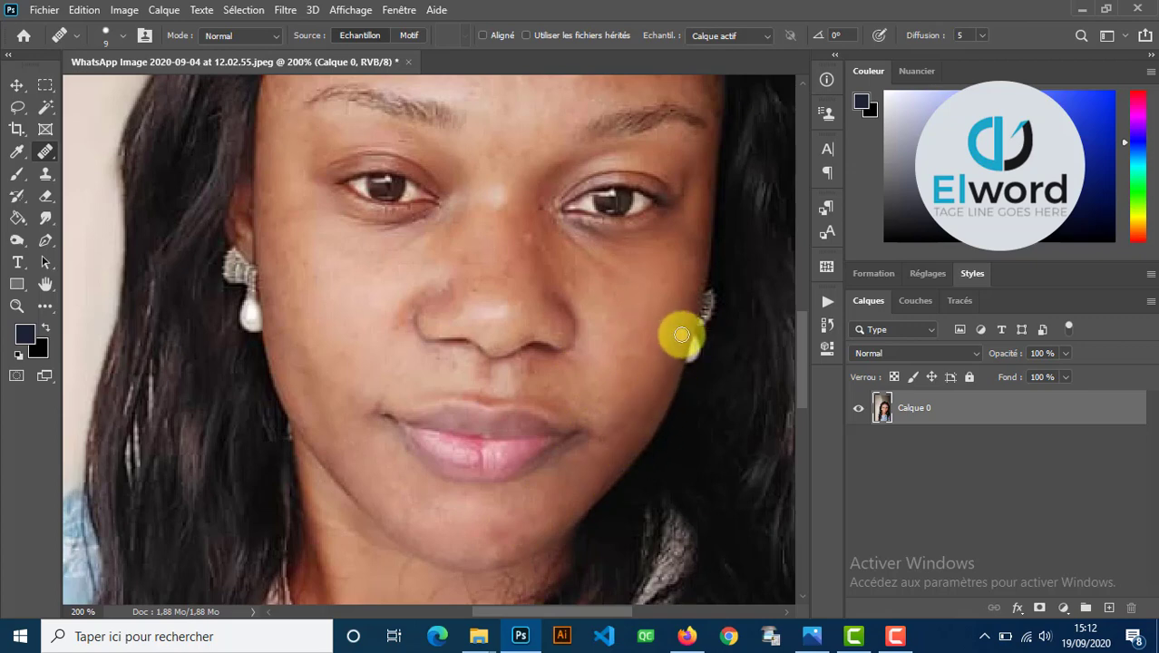
pyautogui.keyDown('alt'); pyautogui.click(637, 313); pyautogui.keyUp('alt')
pyautogui.click(681, 334)
pyautogui.moveTo(667, 366); pyautogui.dragTo(666, 373)
pyautogui.click(651, 413)
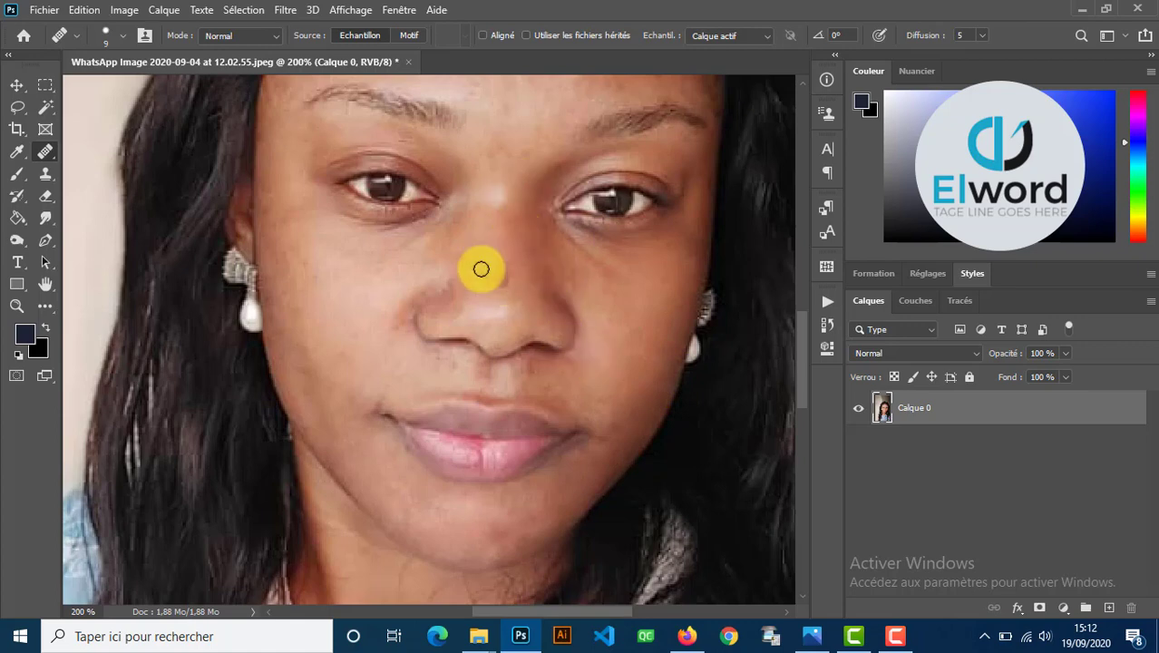
# Sample the left-hand cheek and heal the dark crease running beside the left-hand side of the nose.
pyautogui.keyDown('alt'); pyautogui.click(365, 282); pyautogui.keyUp('alt')
pyautogui.keyDown('alt'); pyautogui.click(396, 300); pyautogui.keyUp('alt')
pyautogui.moveTo(440, 264)
pyautogui.mouseDown()
pyautogui.moveTo(396, 299)
pyautogui.moveTo(415, 298)
pyautogui.moveTo(401, 324)
pyautogui.mouseUp()
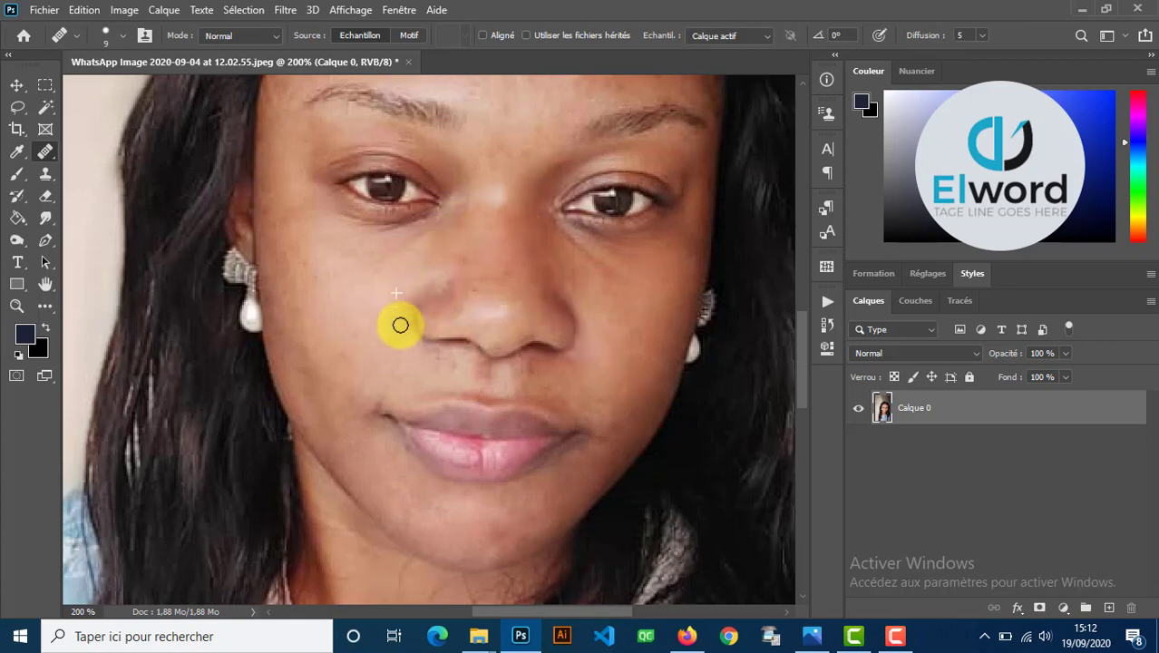
pyautogui.moveTo(430, 282); pyautogui.dragTo(408, 338)
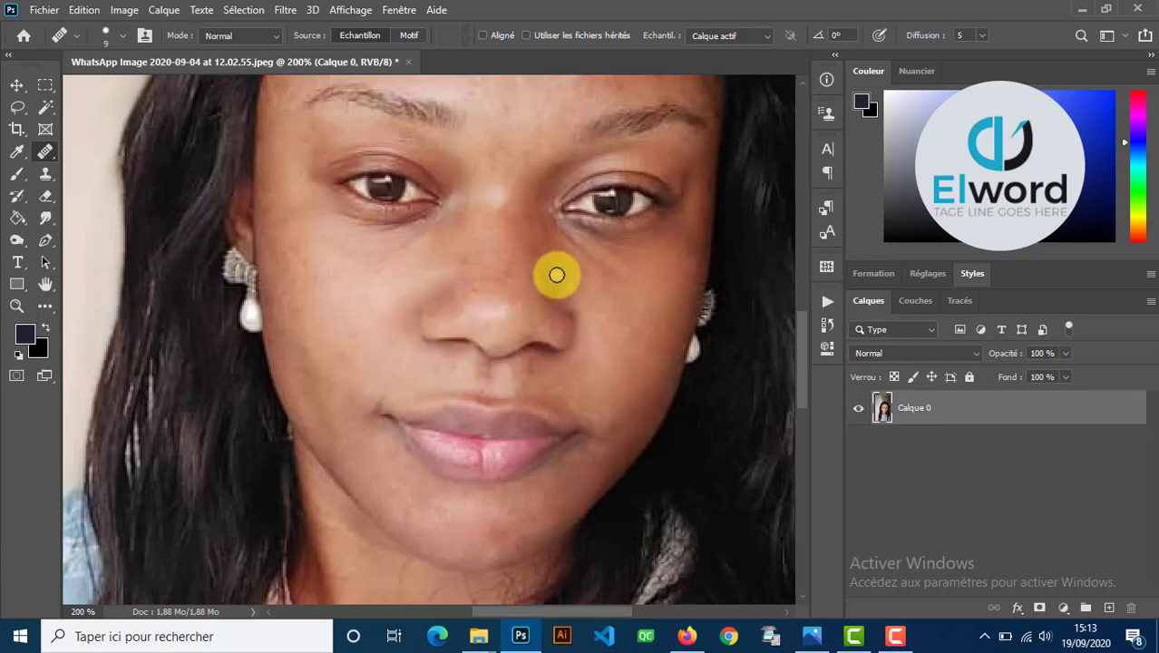
# Heal the uneven skin around the right-hand nostril and above the upper lip.
pyautogui.click(577, 343)
pyautogui.click(543, 360)
pyautogui.keyDown('alt'); pyautogui.click(536, 389); pyautogui.keyUp('alt')
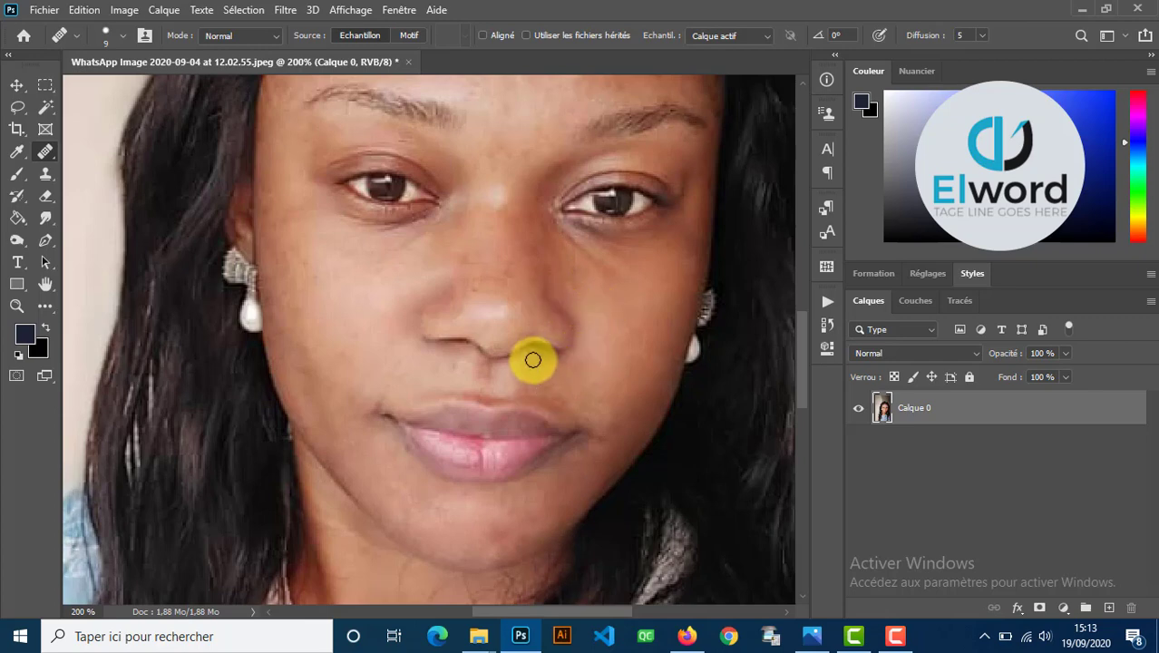
pyautogui.click(533, 360)
# Heal the marks by the left-hand mouth corner and the remaining spots on the left-hand cheek.
pyautogui.click(385, 401)
pyautogui.click(303, 297)
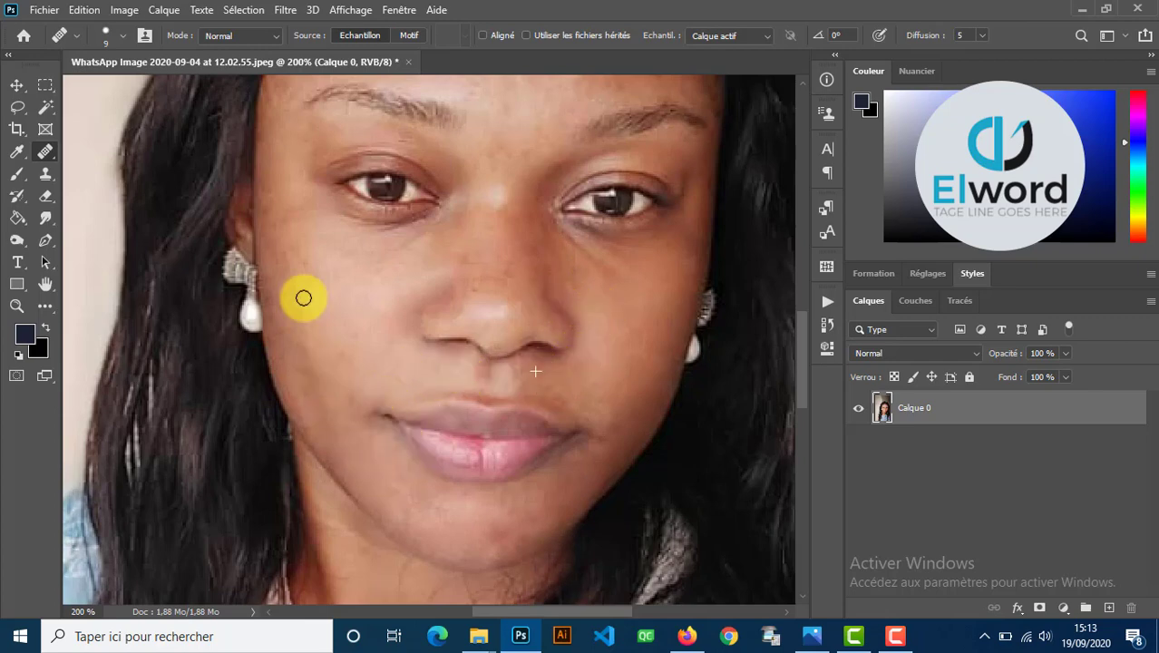
pyautogui.keyDown('alt'); pyautogui.click(290, 307); pyautogui.keyUp('alt')
pyautogui.click(284, 243)
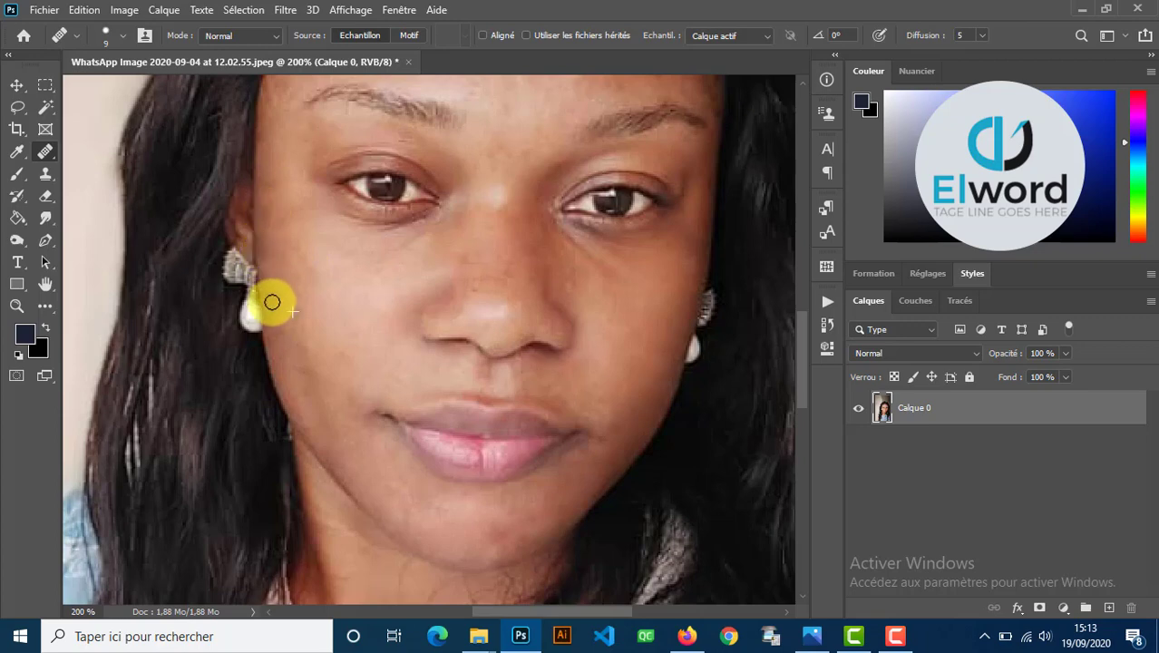
# Heal the remaining spots on the right-hand temple and across the middle of the forehead.
pyautogui.moveTo(660, 76)
pyautogui.mouseDown()
pyautogui.moveTo(606, 156)
pyautogui.moveTo(573, 159)
pyautogui.mouseUp()
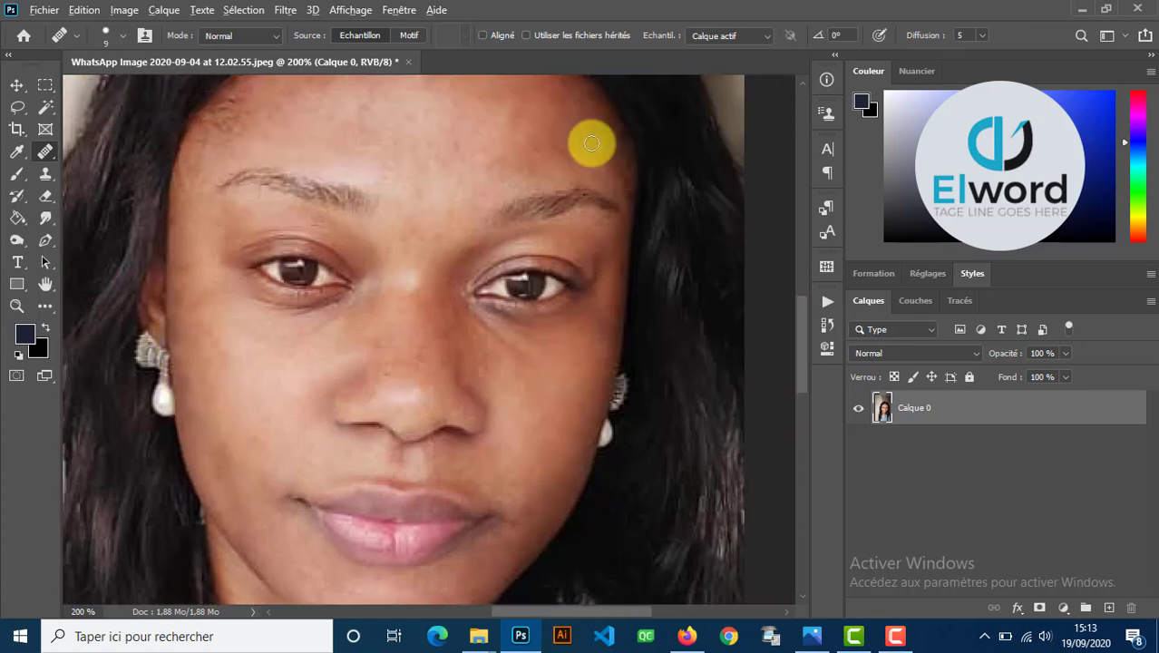
pyautogui.keyDown('alt'); pyautogui.click(595, 144); pyautogui.keyUp('alt')
pyautogui.click(629, 207)
pyautogui.click(486, 173)
pyautogui.moveTo(486, 173); pyautogui.dragTo(487, 227)
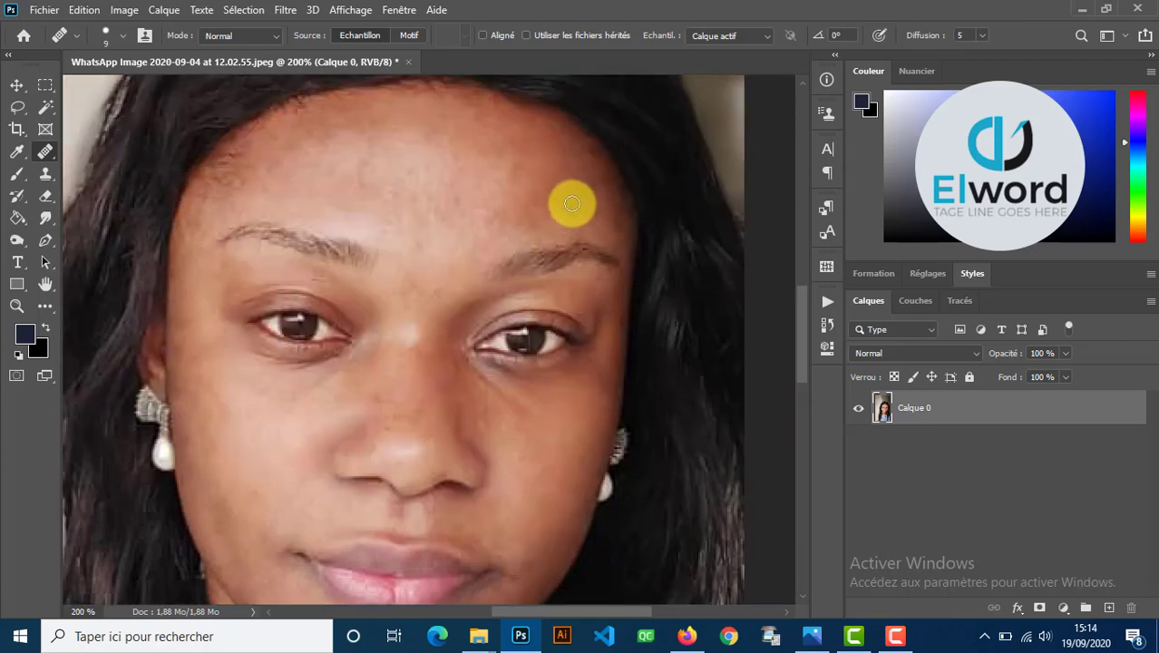
pyautogui.click(350, 177)
pyautogui.moveTo(371, 180); pyautogui.dragTo(552, 177)
pyautogui.click(486, 172)
# Sample the upper left-hand forehead and heal the dark area by the hairline and a spot near the right-hand eyebrow.
pyautogui.keyDown('alt'); pyautogui.click(455, 129); pyautogui.keyUp('alt')
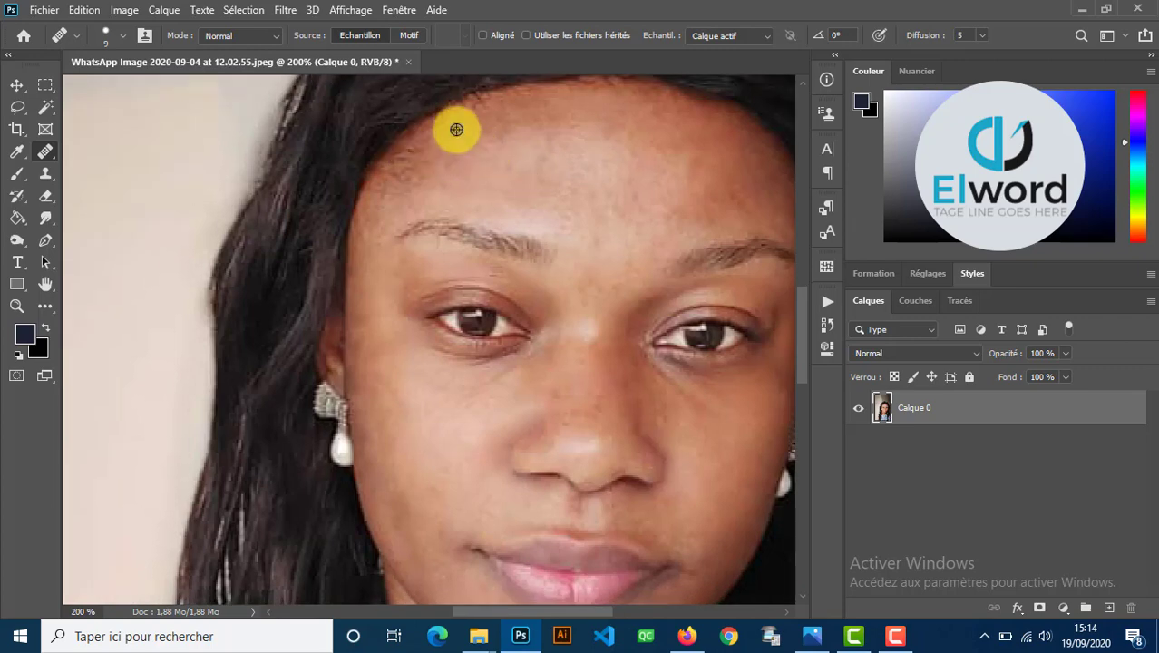
pyautogui.click(408, 151)
pyautogui.click(652, 253)
pyautogui.moveTo(668, 210)
pyautogui.mouseDown()
pyautogui.moveTo(663, 130)
pyautogui.moveTo(554, 107)
pyautogui.moveTo(518, 120)
pyautogui.mouseUp()
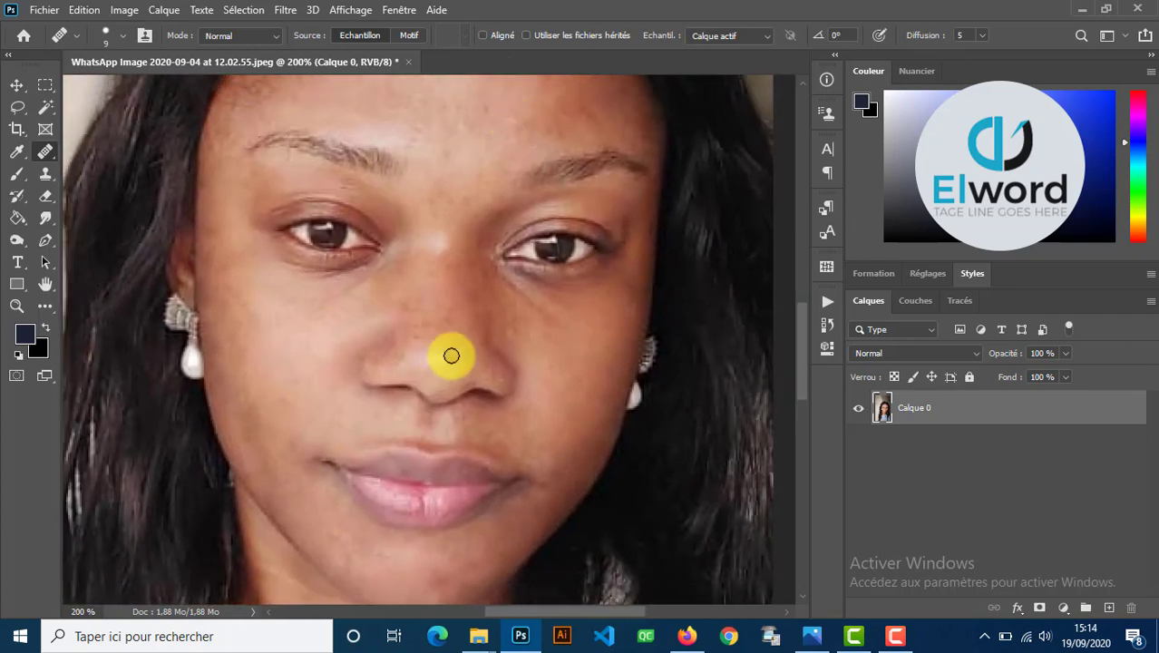
# Heal the uneven skin between the eyebrows and around their inner ends, using a fresh skin sample.
pyautogui.keyDown('alt'); pyautogui.click(633, 178); pyautogui.keyUp('alt')
pyautogui.click(517, 183)
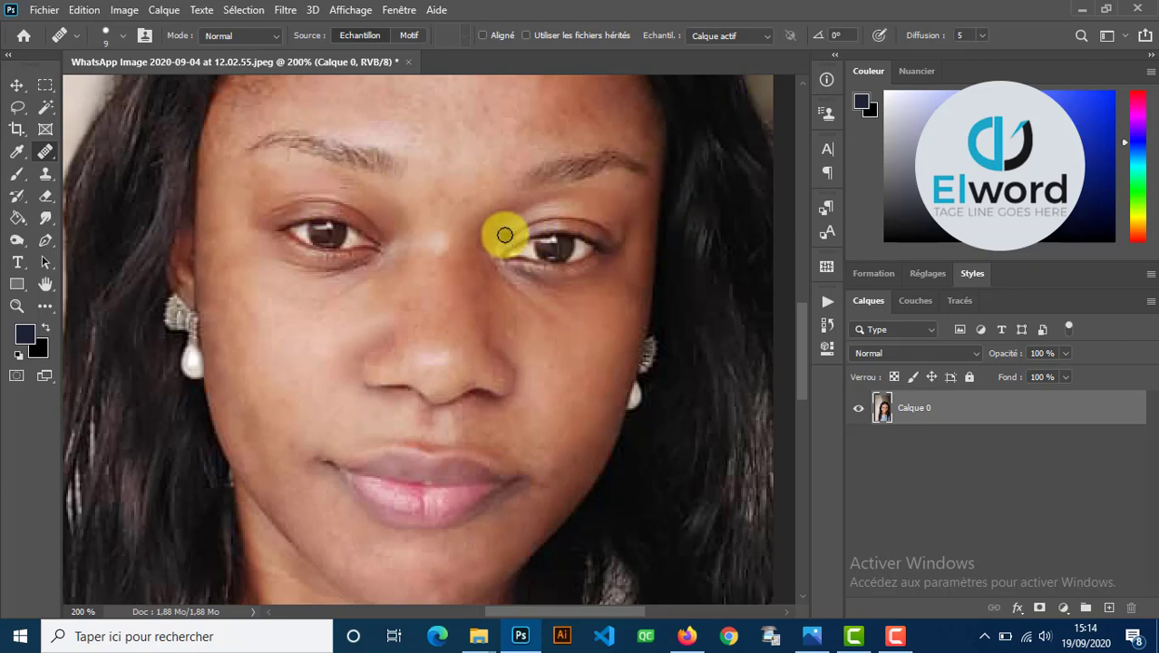
pyautogui.click(484, 197)
pyautogui.click(416, 149)
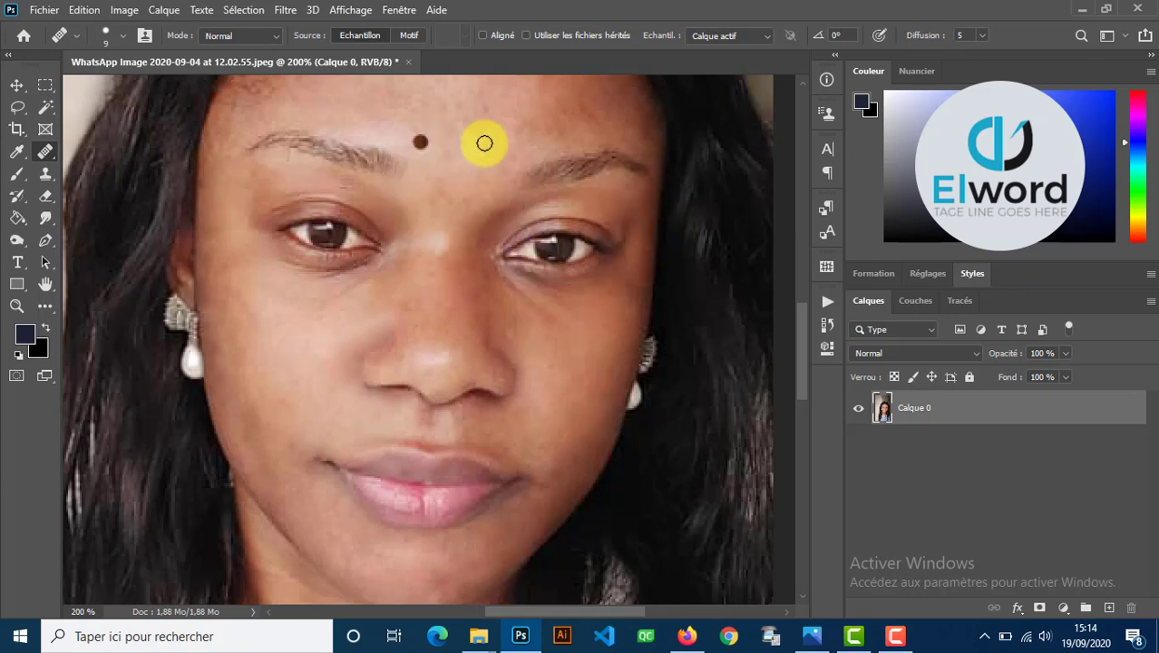
pyautogui.scroll(1, 590, 225)
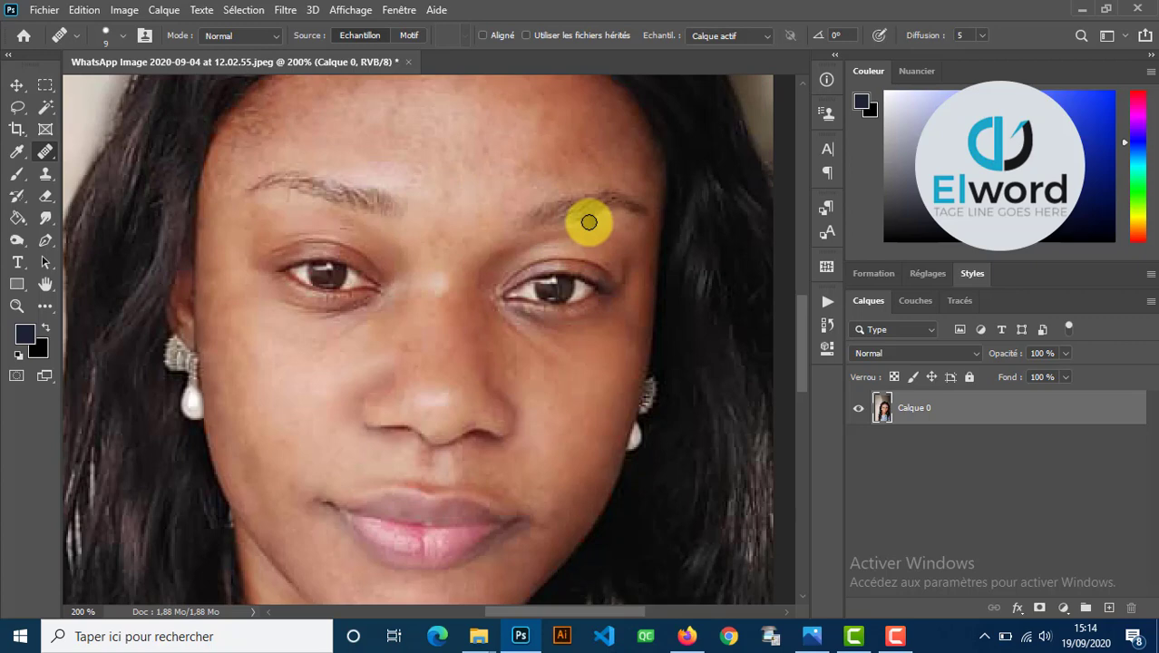
# Review the whole face at 100% and heal the last marks under the left-hand eye, on the forehead and near the mouth.
pyautogui.scroll(-1, 510, 197)
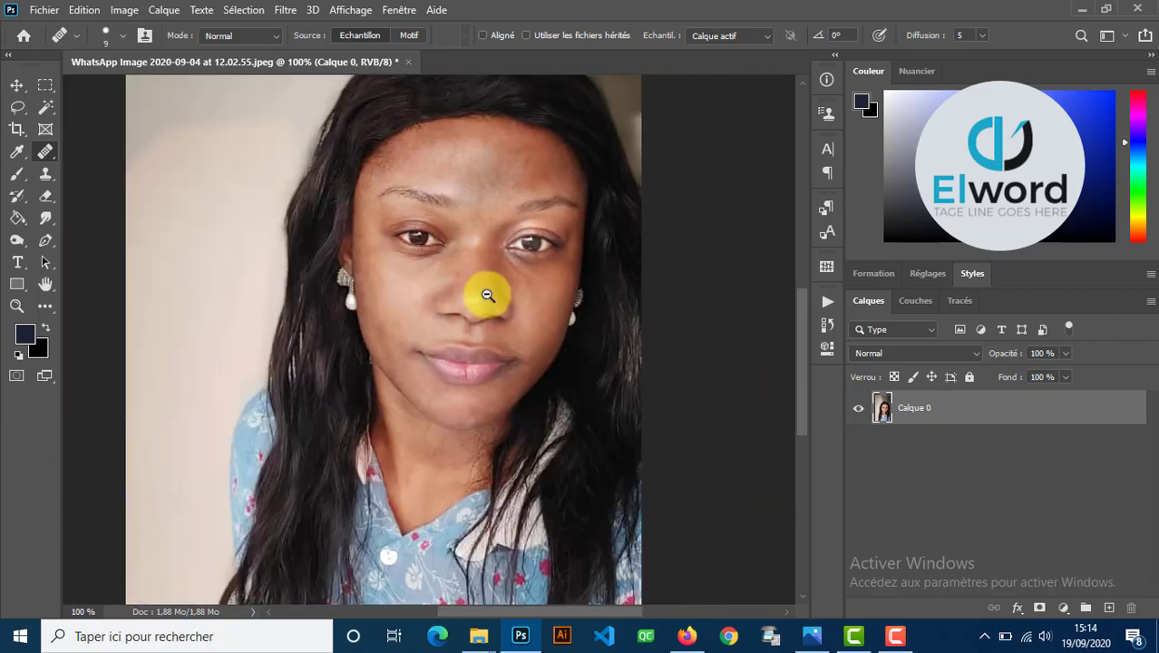
pyautogui.click(428, 265)
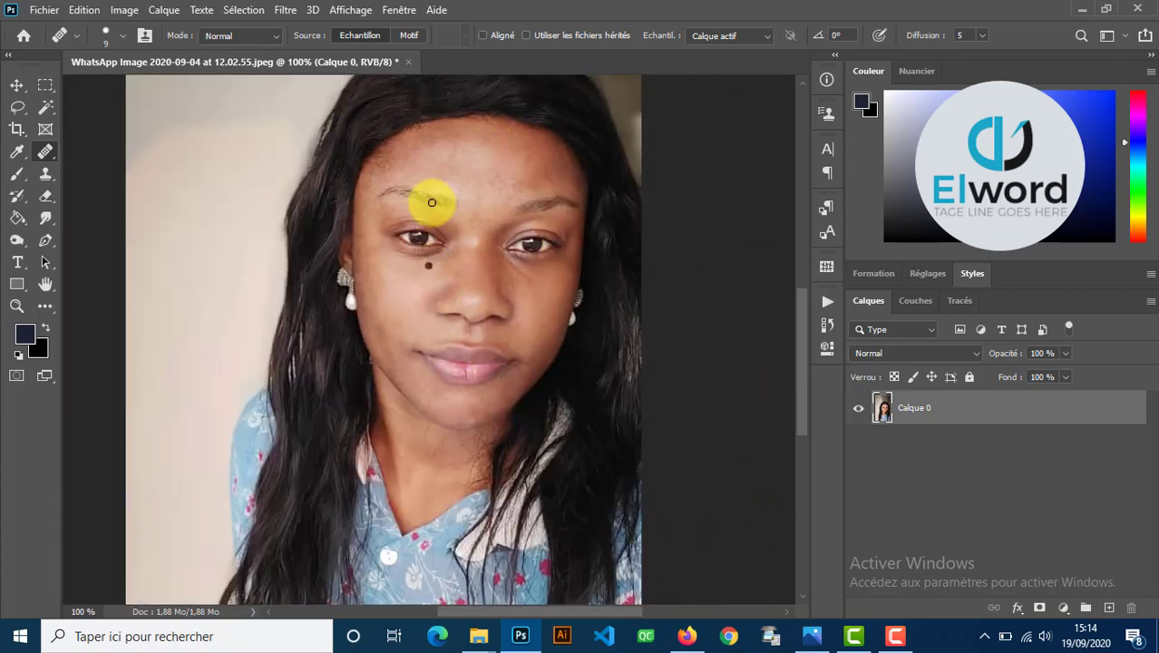
pyautogui.click(479, 152)
pyautogui.click(500, 178)
pyautogui.click(377, 179)
pyautogui.click(515, 343)
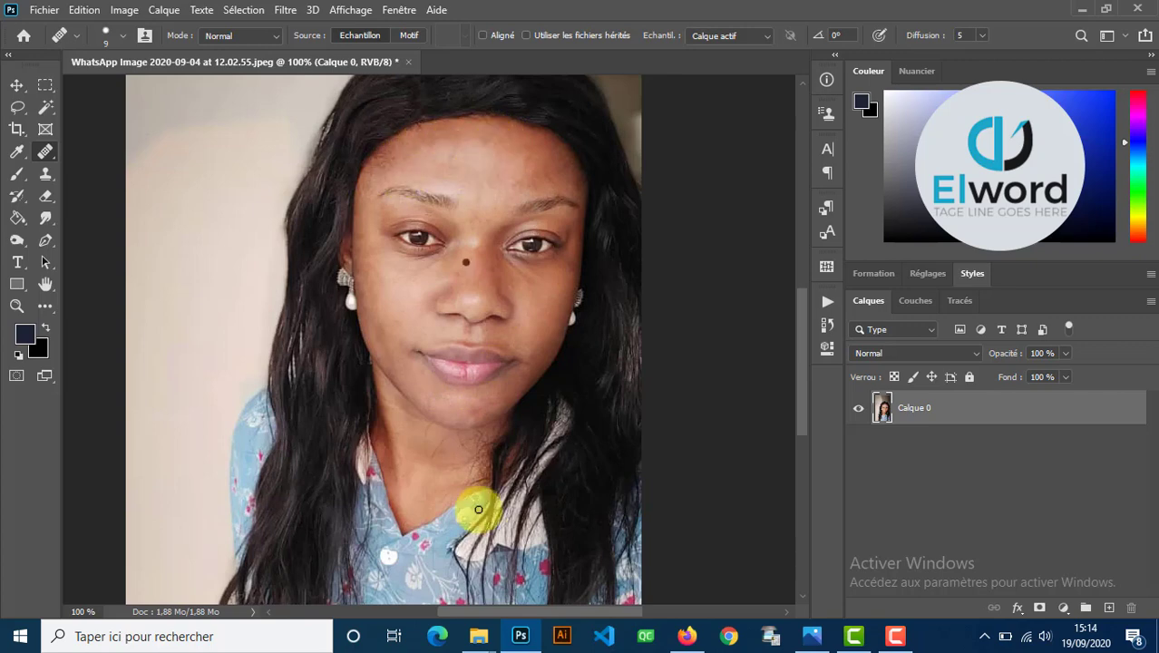
# Switch to the Téléchargements folder in File Explorer and rename the original portrait file as a.jpeg.
pyautogui.moveTo(487, 638)
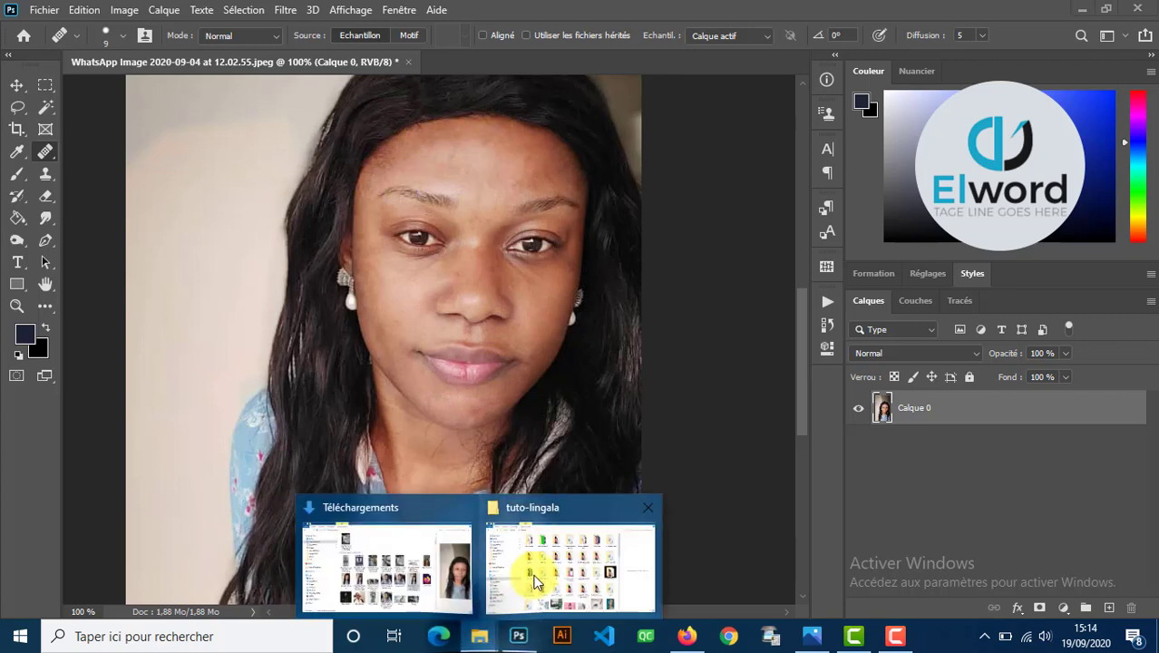
pyautogui.click(419, 576)
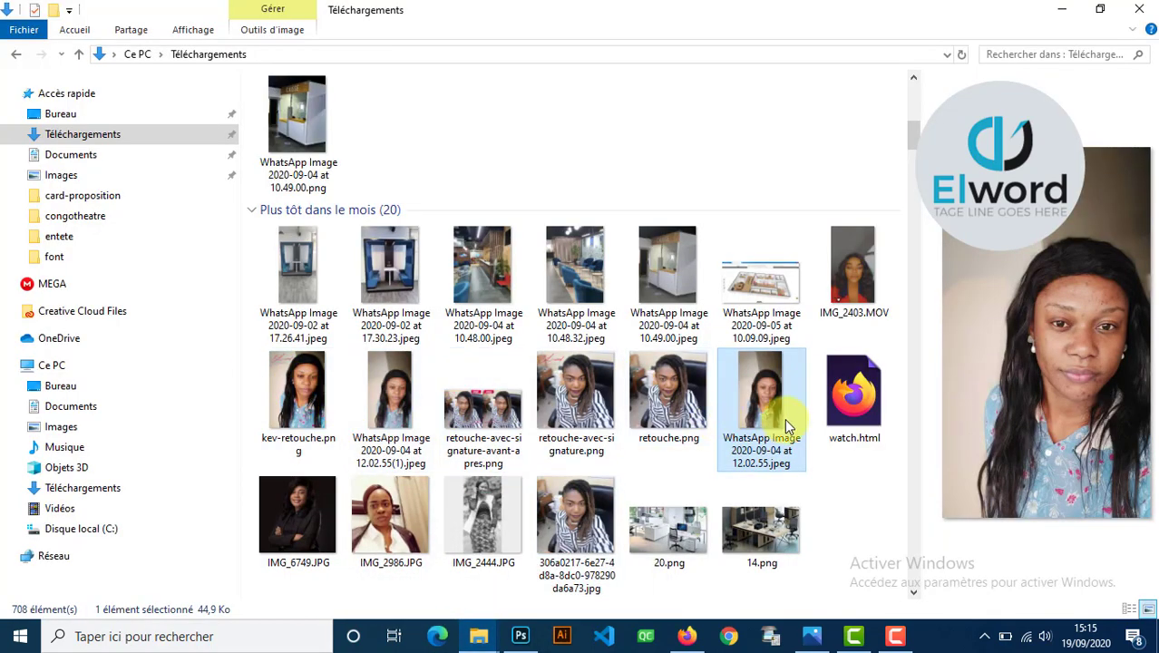
pyautogui.press('F2')
pyautogui.write('a')
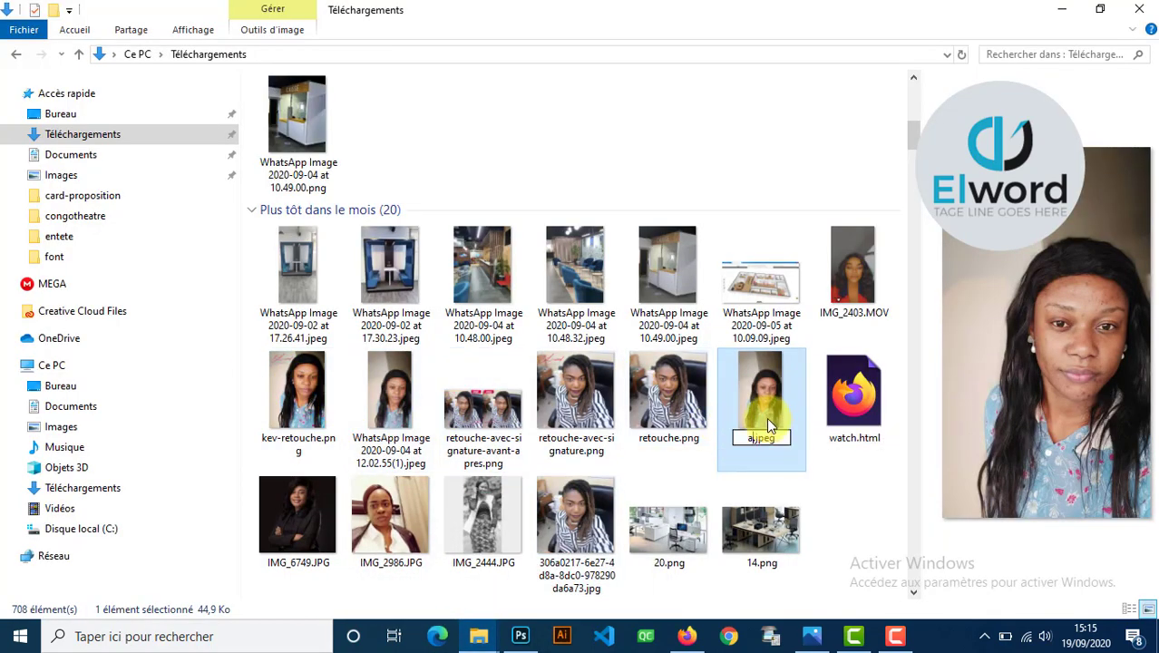
pyautogui.click(766, 480)
# Place the original image a.jpeg into the open Photoshop document as a layer above the retouched portrait.
pyautogui.moveTo(771, 413); pyautogui.dragTo(430, 370)
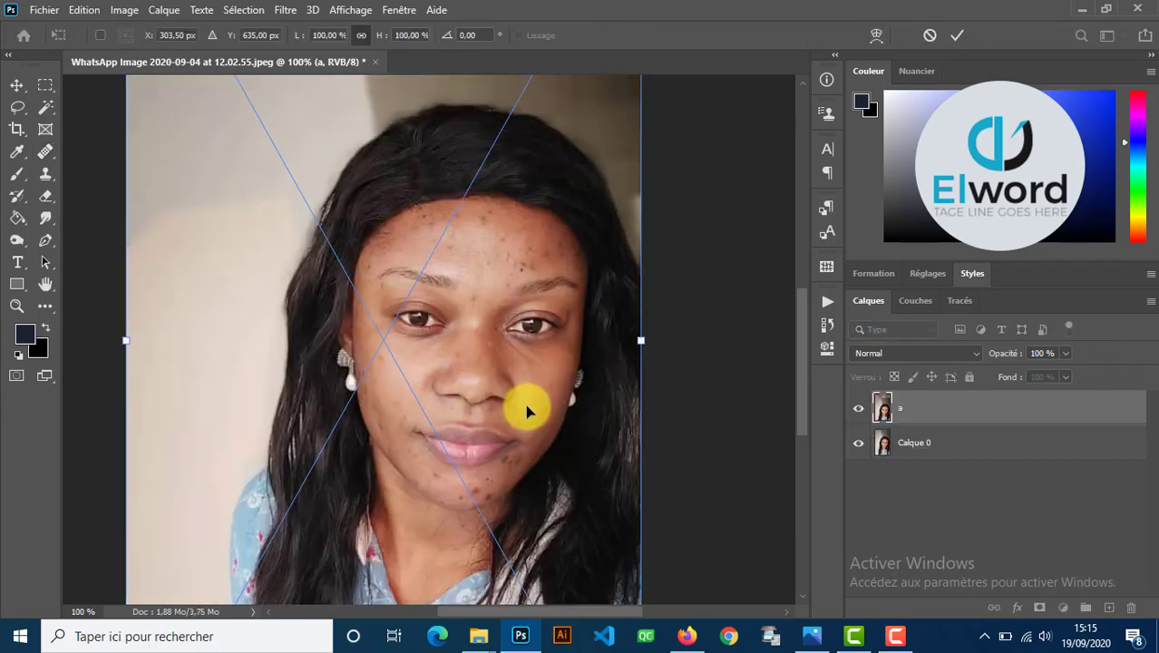
pyautogui.hotkey('ctrl', '-')
pyautogui.hotkey('ctrl', '-')
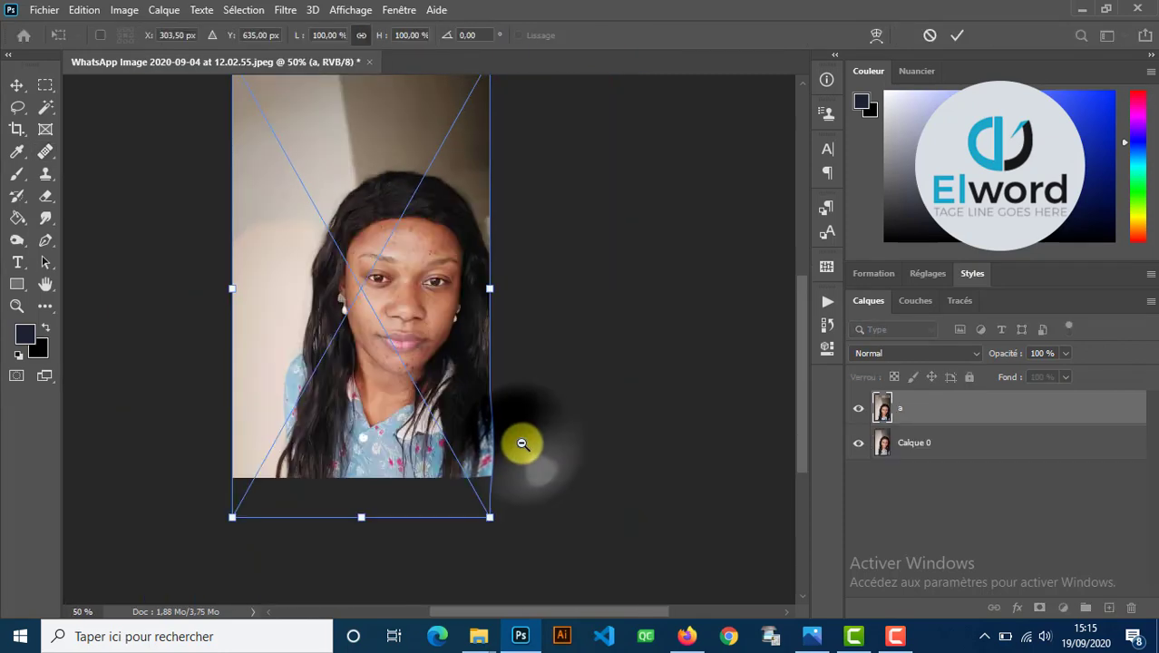
pyautogui.scroll(3, 451, 445)
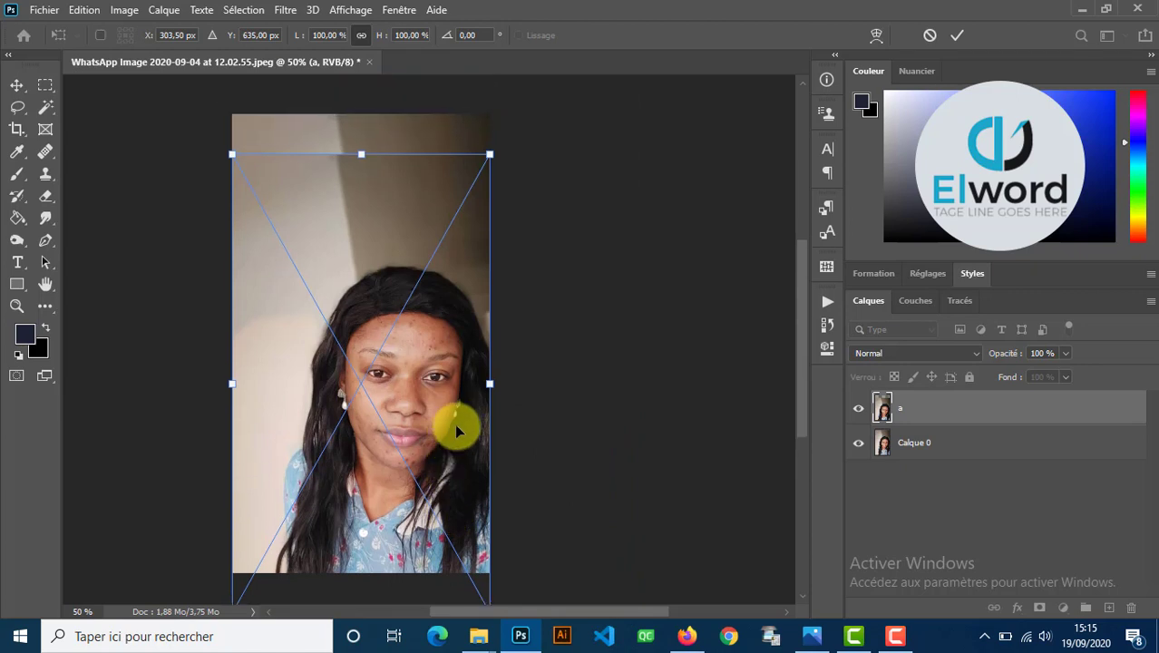
# Move the placed original image up to Y 545 px so it covers the retouched portrait, and commit the placement.
pyautogui.hotkey('shift', 'Up')
pyautogui.hotkey('shift', 'Up')
pyautogui.hotkey('shift', 'Up')
pyautogui.hotkey('shift', 'Up')
pyautogui.hotkey('shift', 'Up')
pyautogui.hotkey('shift', 'Up')
pyautogui.hotkey('shift', 'Up')
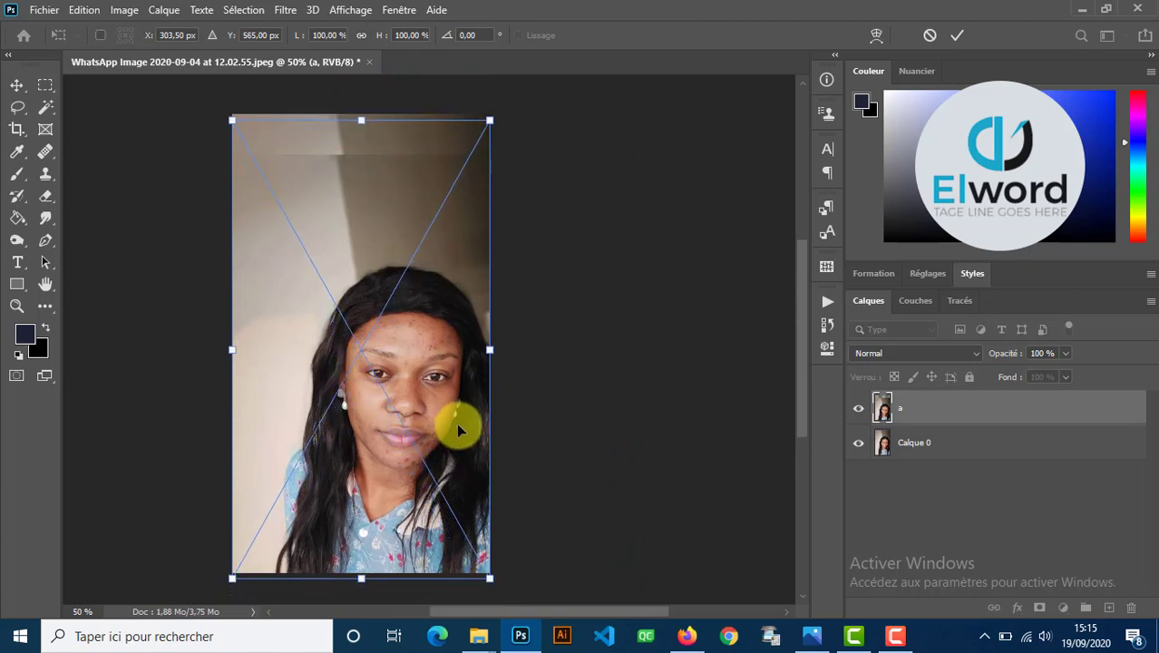
pyautogui.hotkey('shift', 'Up')
pyautogui.hotkey('shift', 'Up')
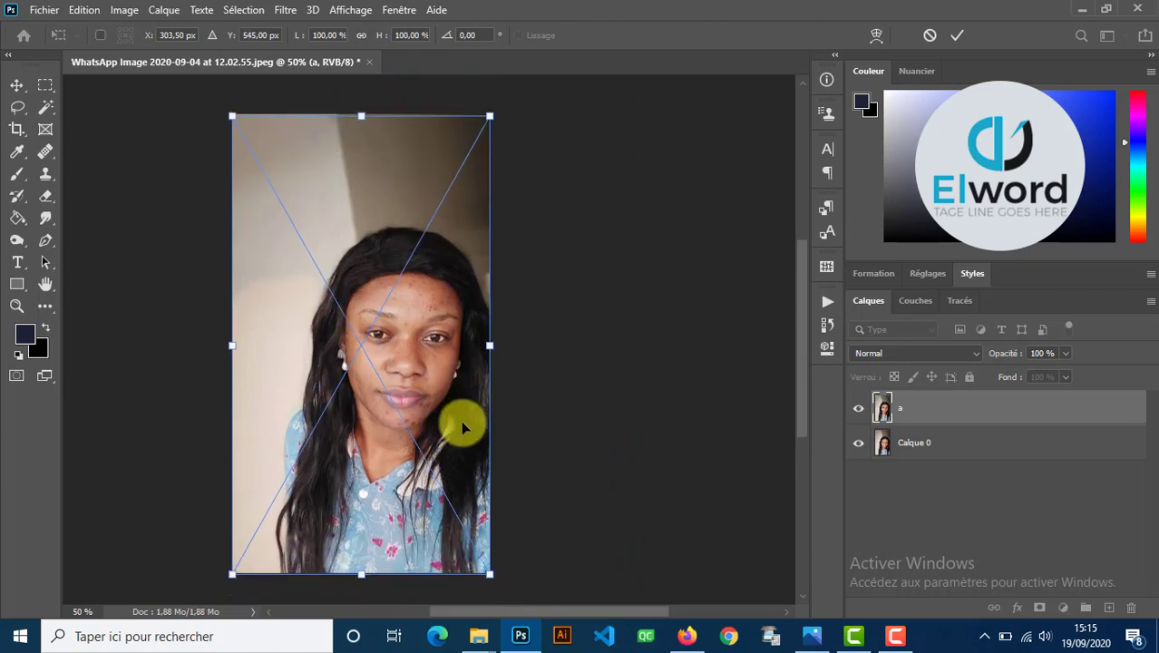
pyautogui.press('Return')
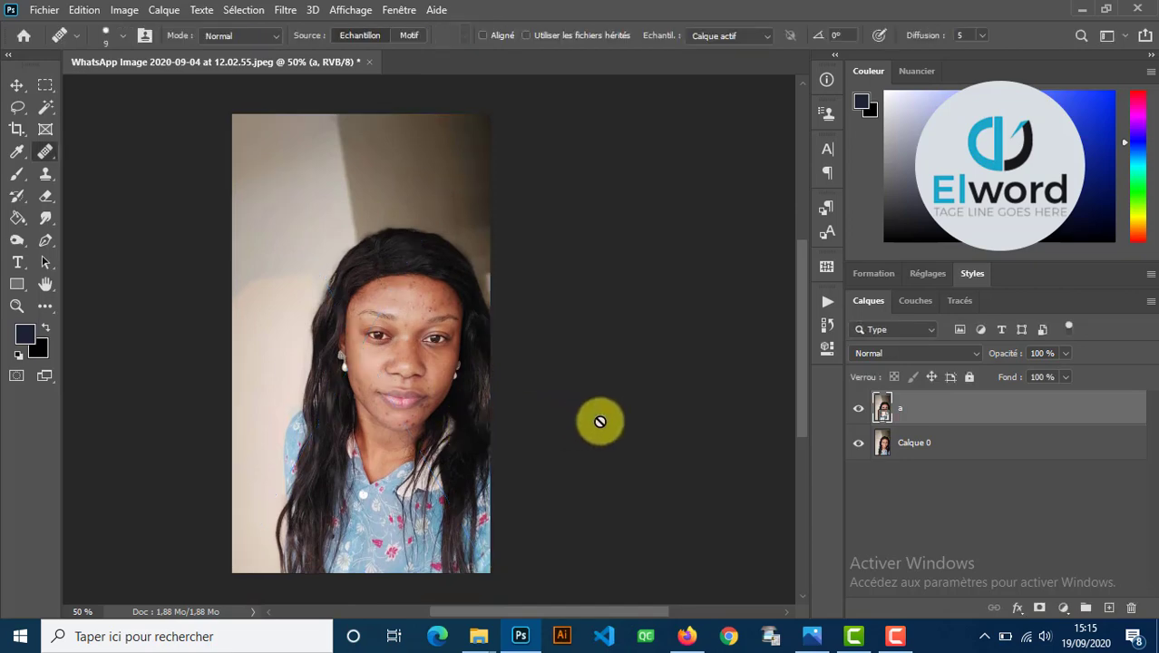
# Hide layer a to compare the original with the retouched portrait, and move layer Calque 0 above it.
pyautogui.click(861, 414)
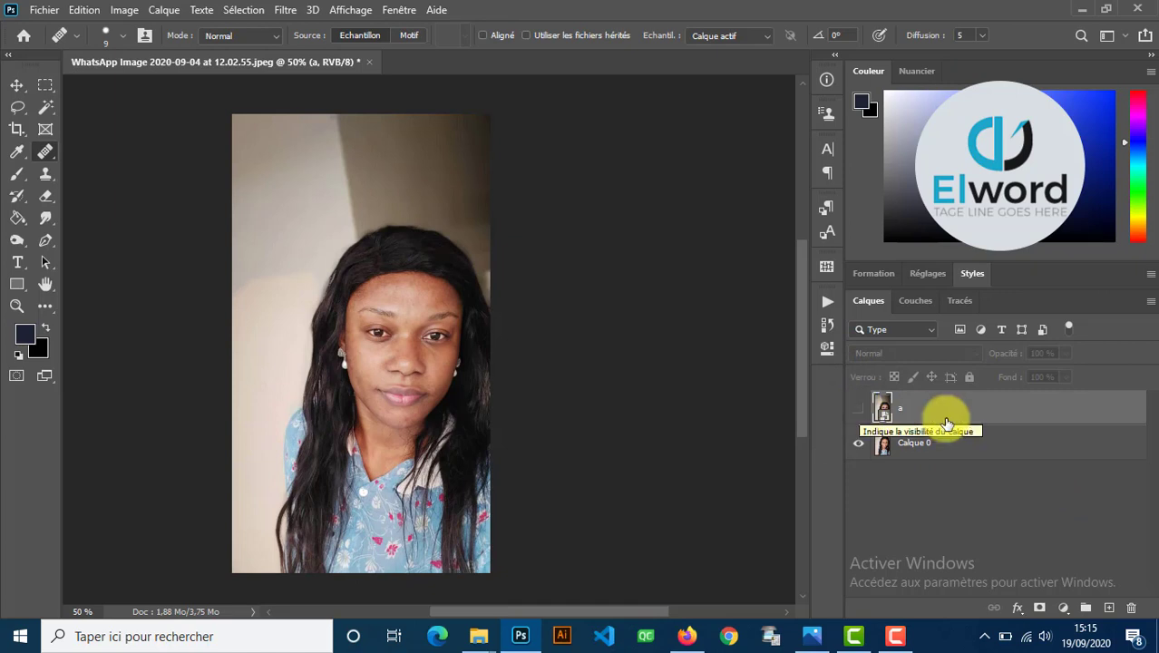
pyautogui.moveTo(977, 449); pyautogui.dragTo(950, 415)
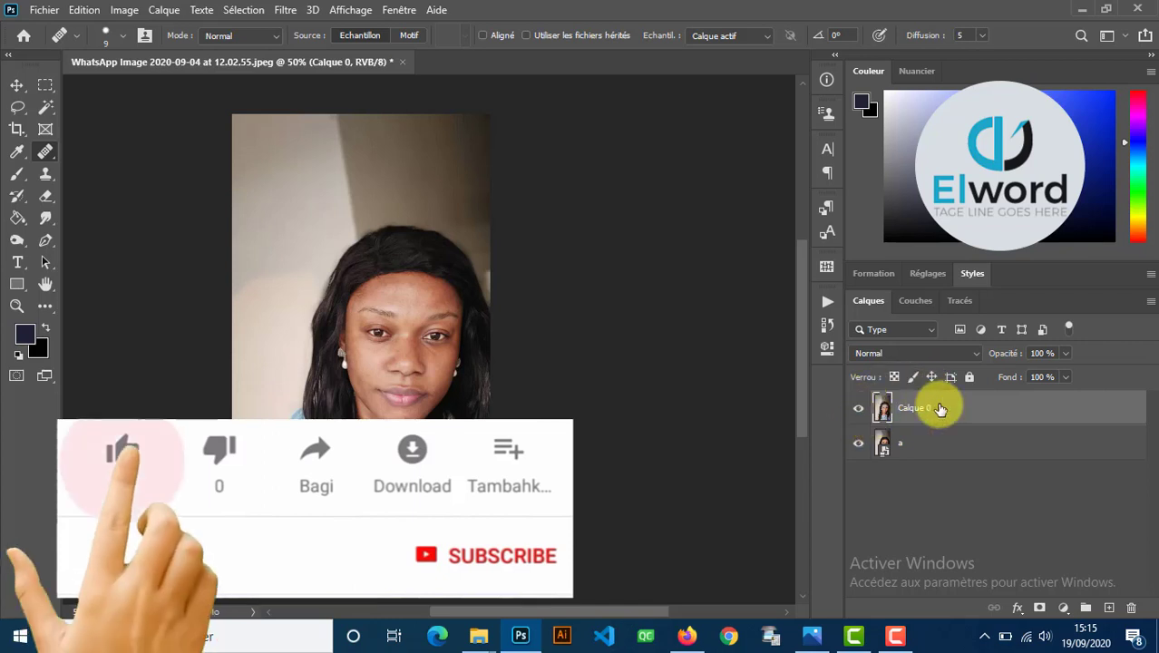
# Hide layer Calque 0 and move the original image layer a up about 5 px to line up with the canvas.
pyautogui.click(859, 409)
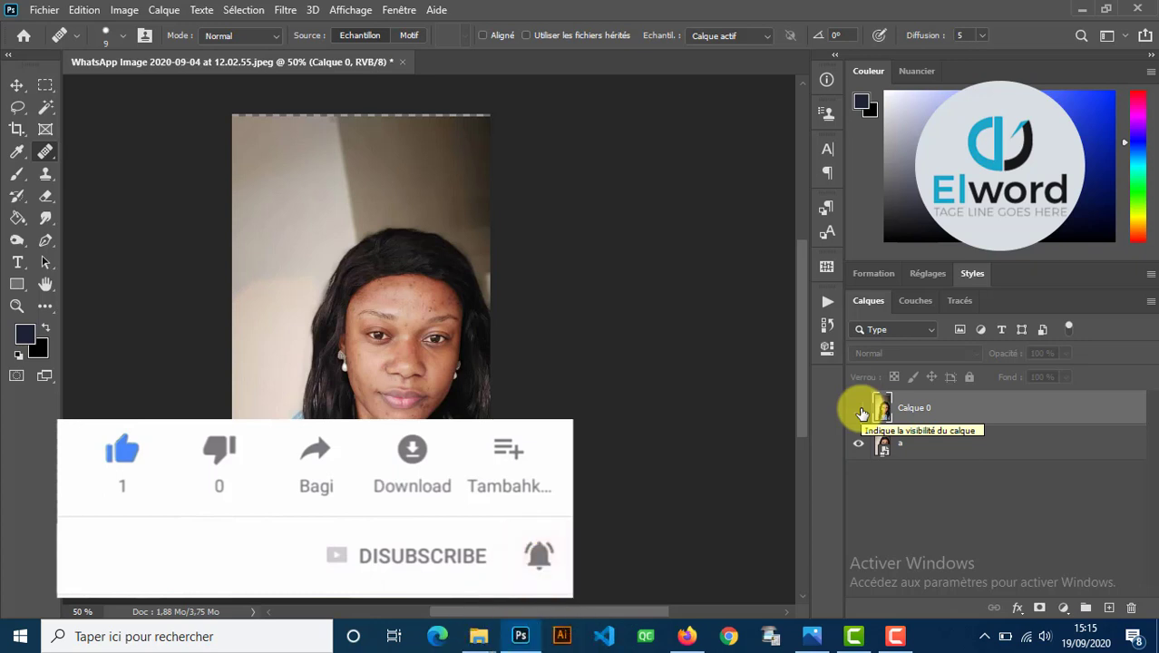
pyautogui.click(18, 85)
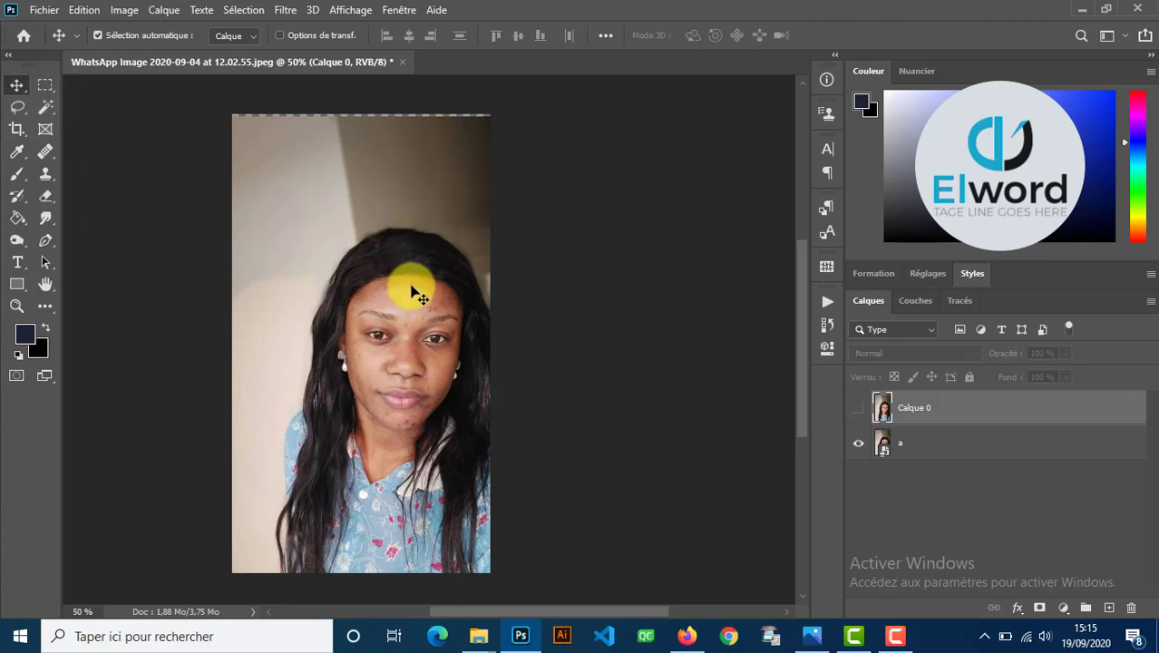
pyautogui.click(351, 176)
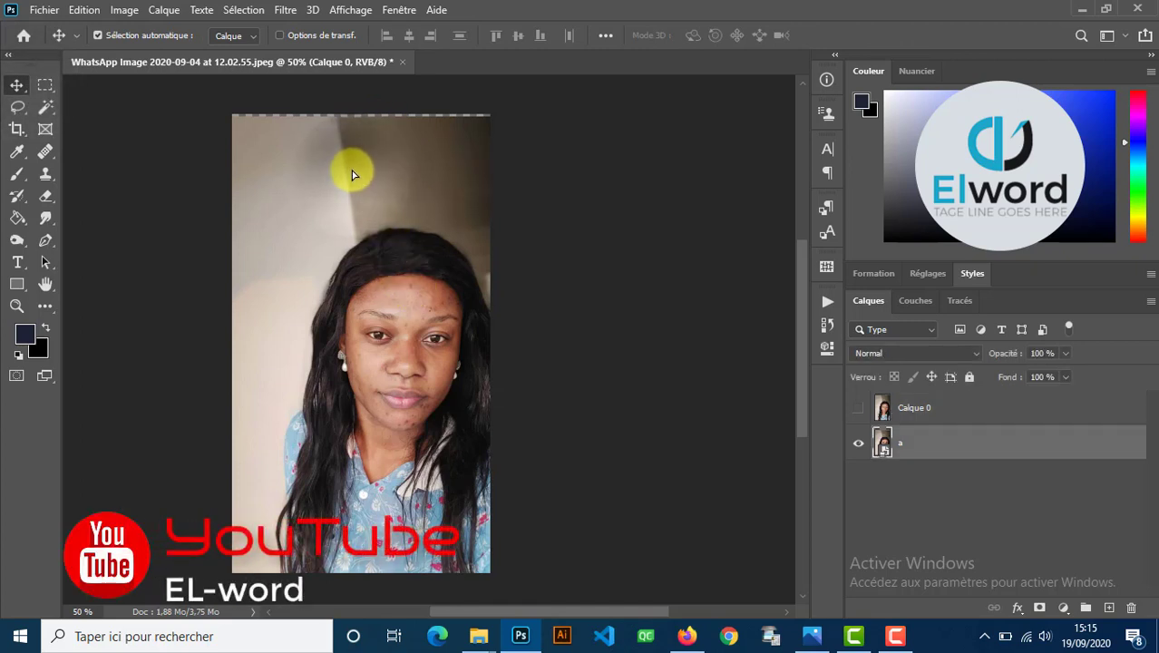
pyautogui.moveTo(354, 174); pyautogui.dragTo(351, 170)
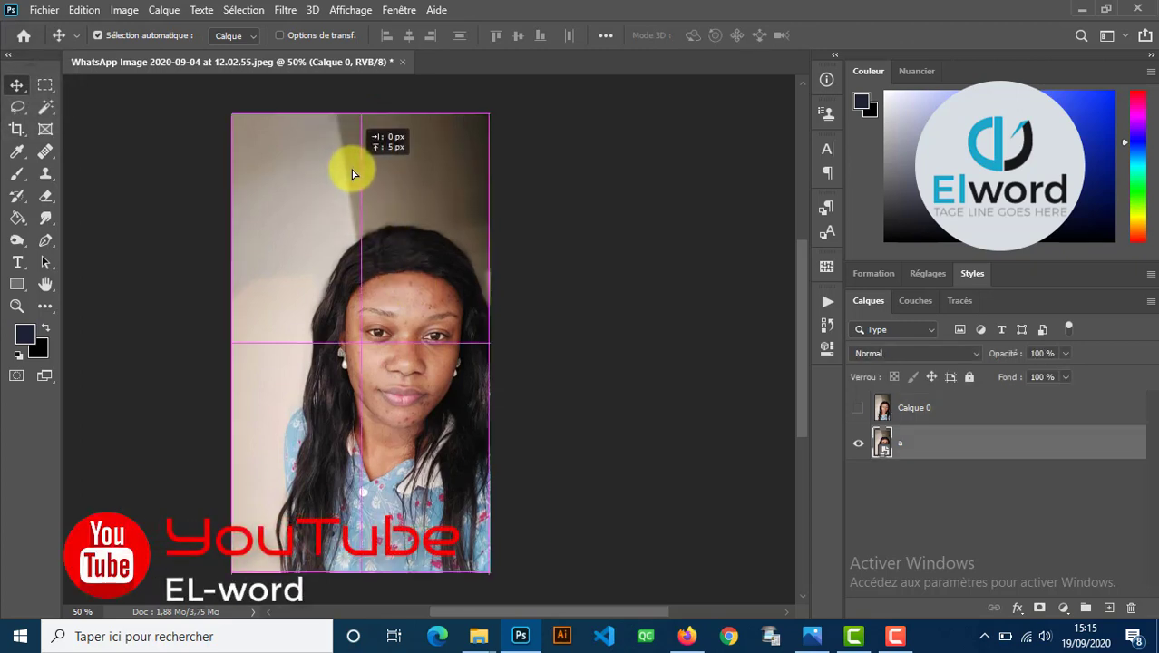
# Toggle the visibility of layer Calque 0 repeatedly to compare the retouched portrait with the original.
pyautogui.click(858, 408)
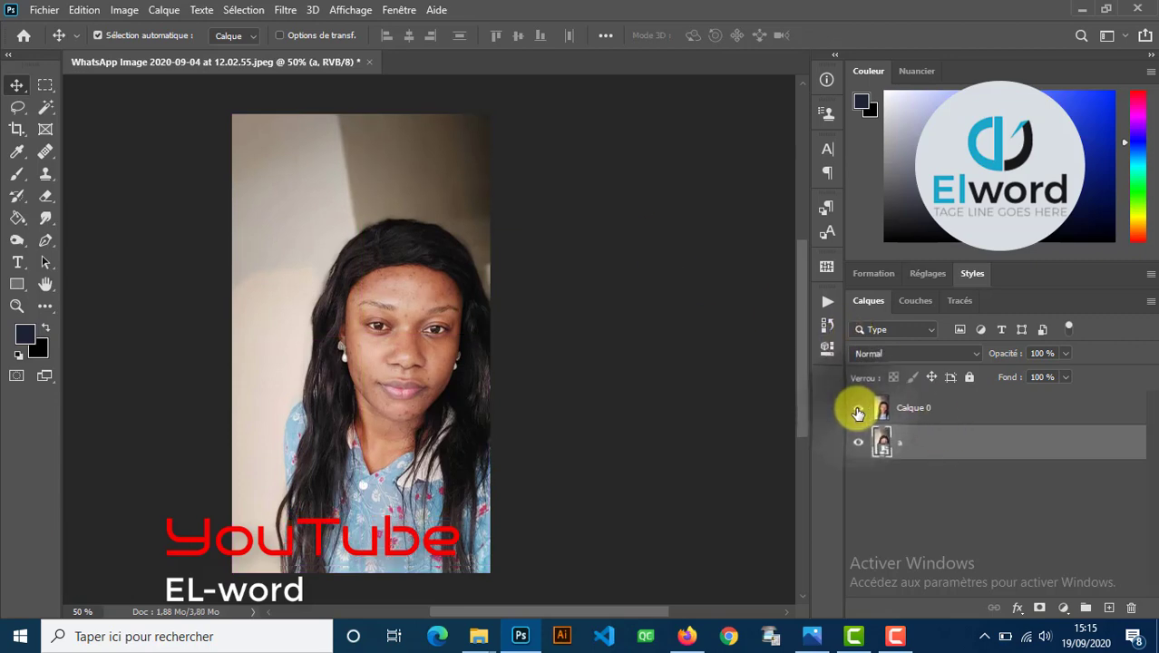
pyautogui.click(931, 407)
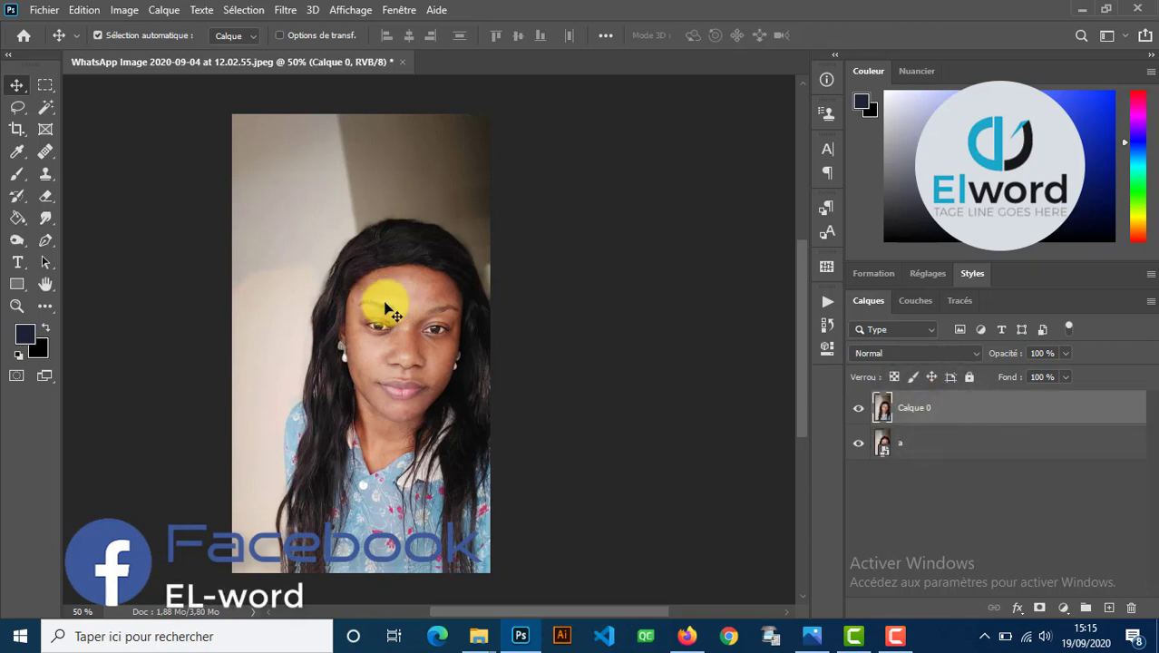
pyautogui.click(858, 409)
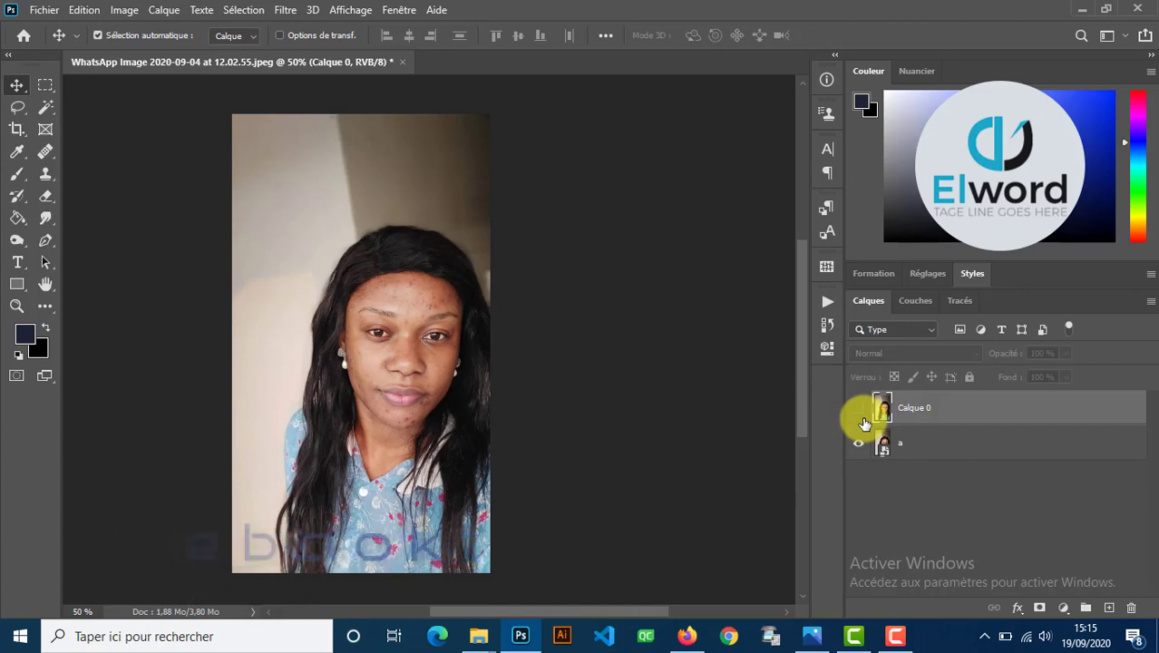
pyautogui.click(859, 410)
pyautogui.click(859, 410)
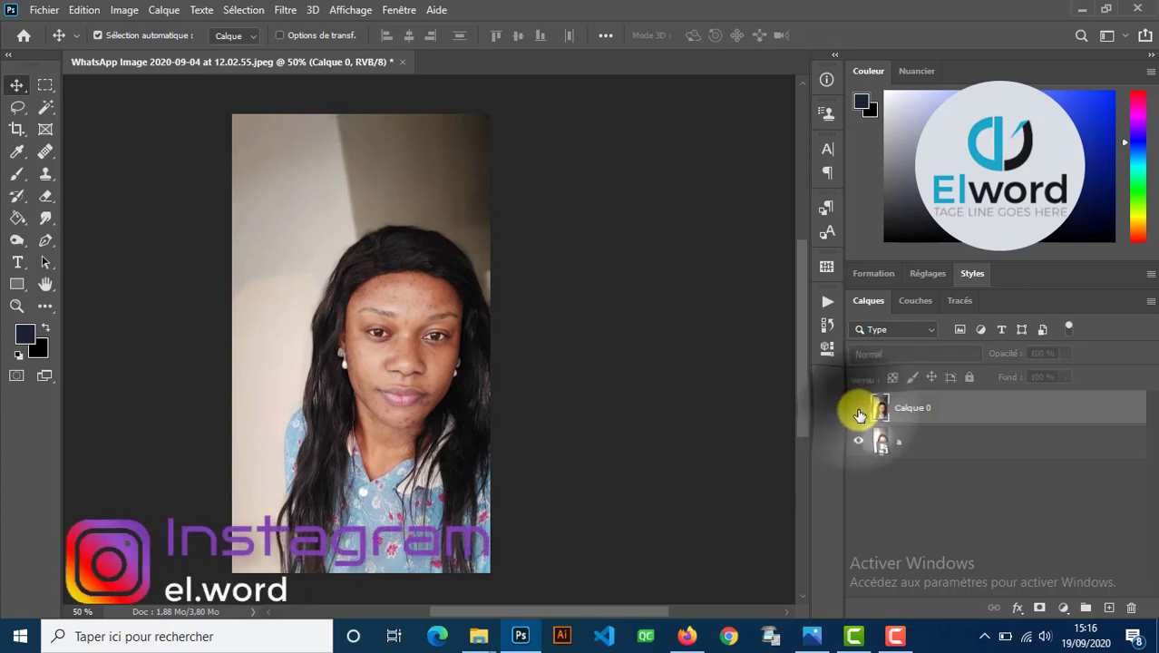
pyautogui.click(859, 413)
pyautogui.click(859, 412)
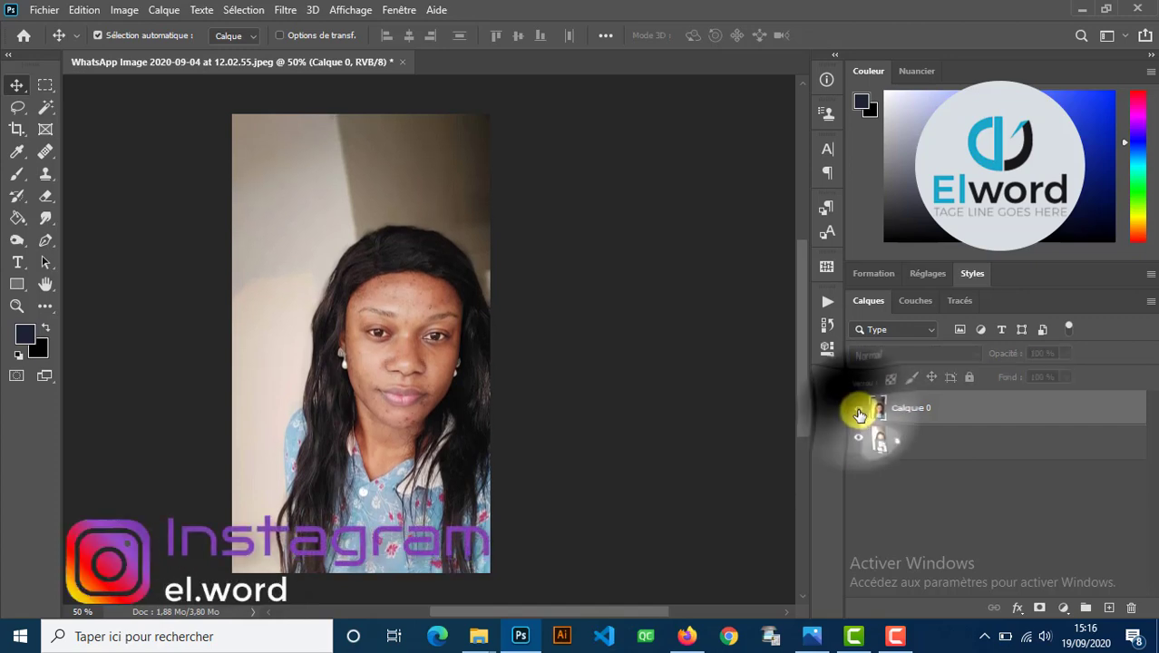
pyautogui.click(859, 413)
pyautogui.click(859, 413)
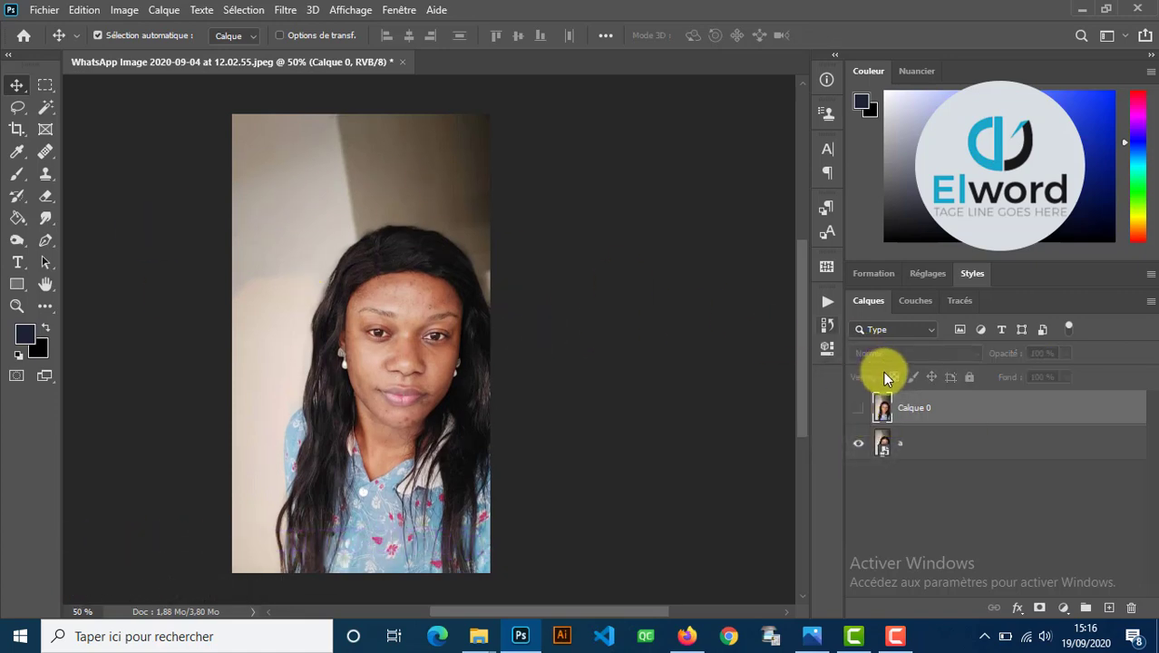
# Show layer Calque 0, hide layer a, and move Calque 0 down slightly to cover the canvas's lower edge.
pyautogui.click(859, 411)
pyautogui.click(859, 443)
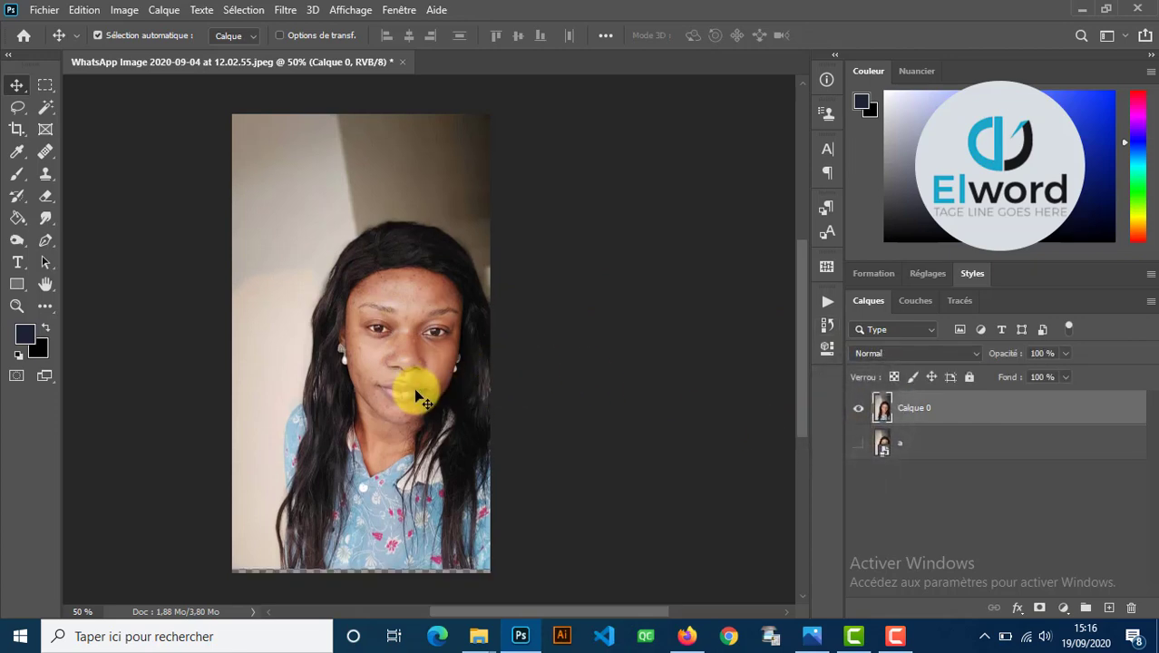
pyautogui.moveTo(415, 390); pyautogui.dragTo(416, 395)
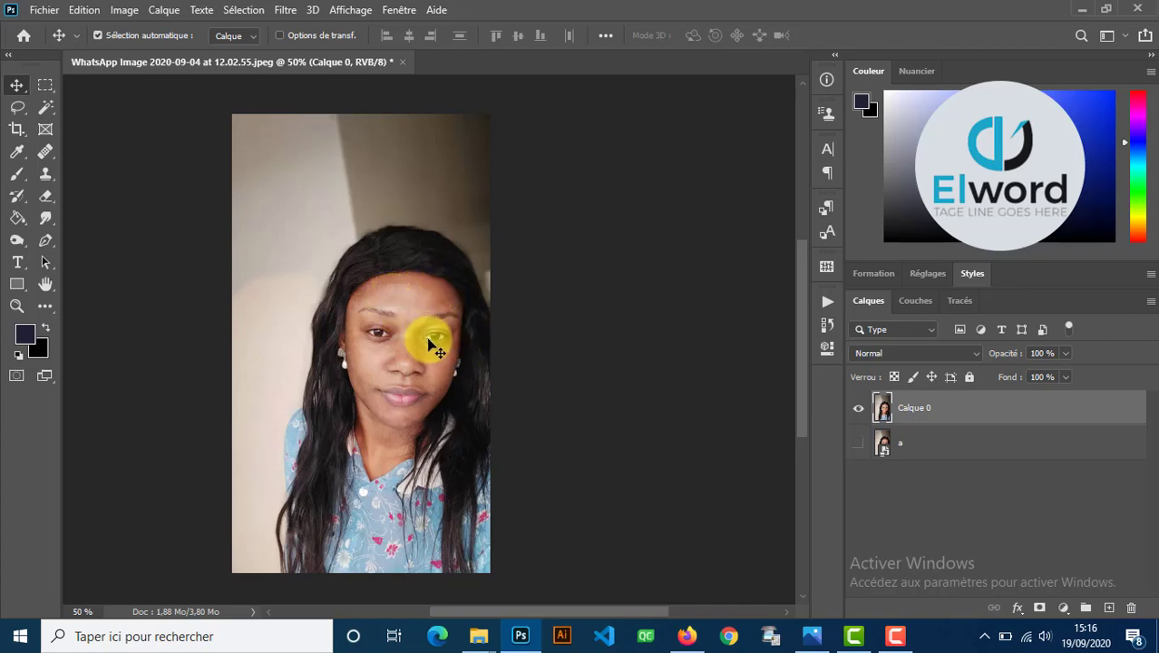
# Inspect the retouched face up close and duplicate layer Calque 0.
pyautogui.hotkey('ctrl', 'space')
pyautogui.keyDown('ctrl'); pyautogui.click(370, 332); pyautogui.keyUp('ctrl')
pyautogui.keyDown('ctrl'); pyautogui.click(363, 329); pyautogui.keyUp('ctrl')
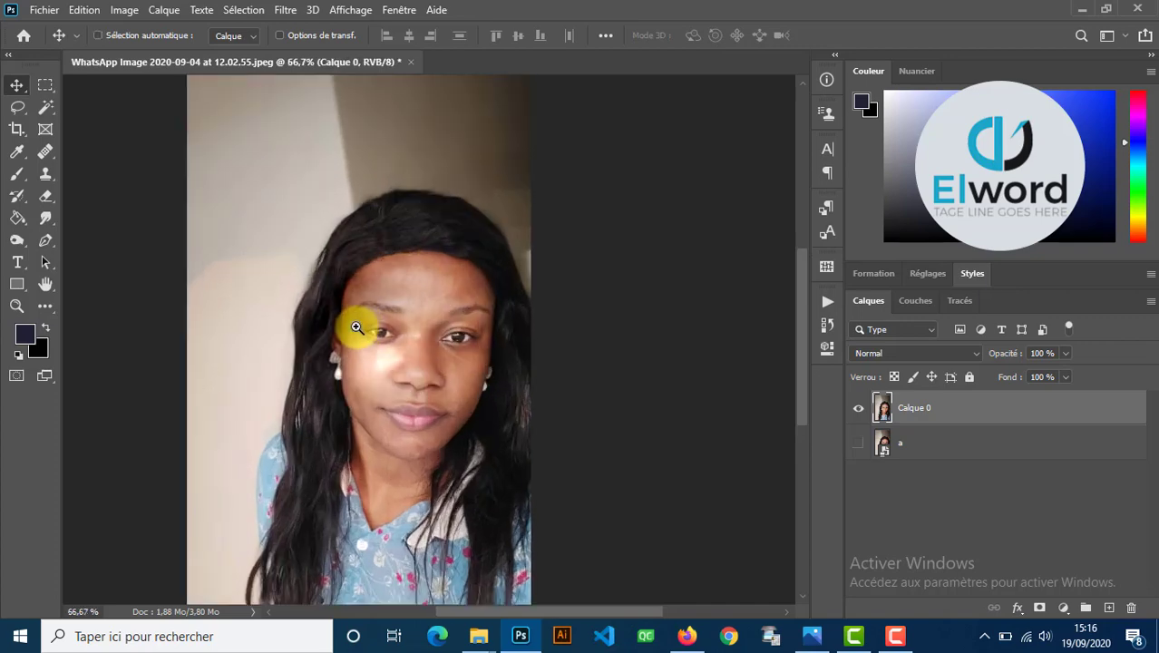
pyautogui.keyDown('ctrl'); pyautogui.click(383, 337); pyautogui.keyUp('ctrl')
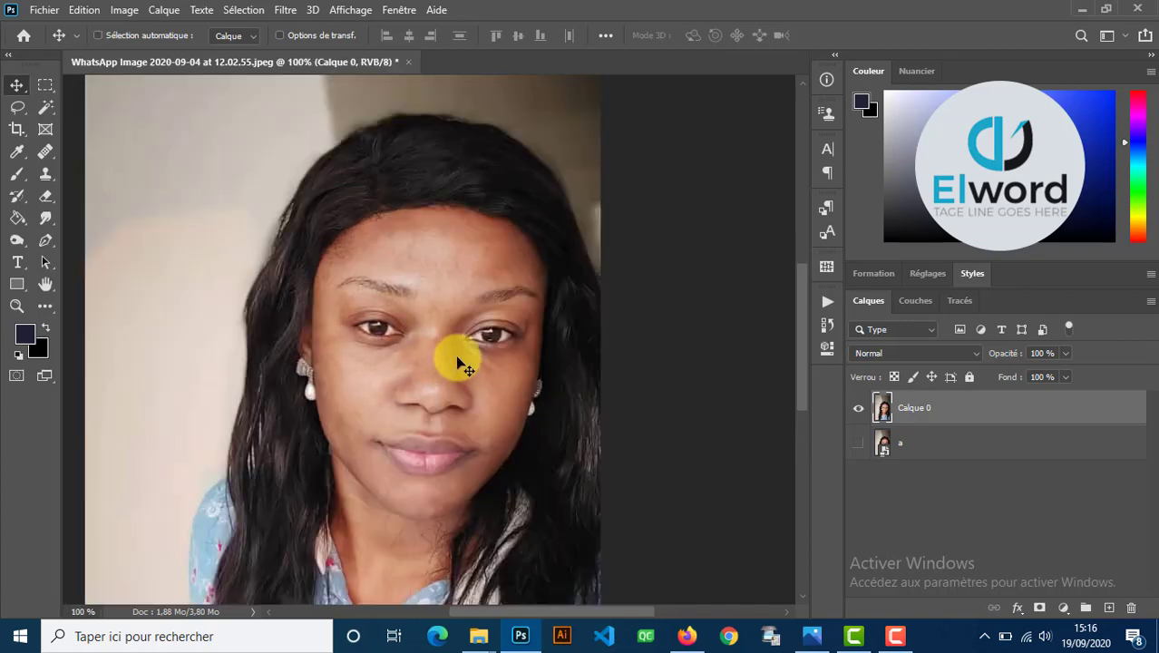
pyautogui.keyDown('ctrl'); pyautogui.keyDown('alt'); pyautogui.click(433, 370); pyautogui.keyUp('alt'); pyautogui.keyUp('ctrl')
pyautogui.scroll(-3, 433, 370)
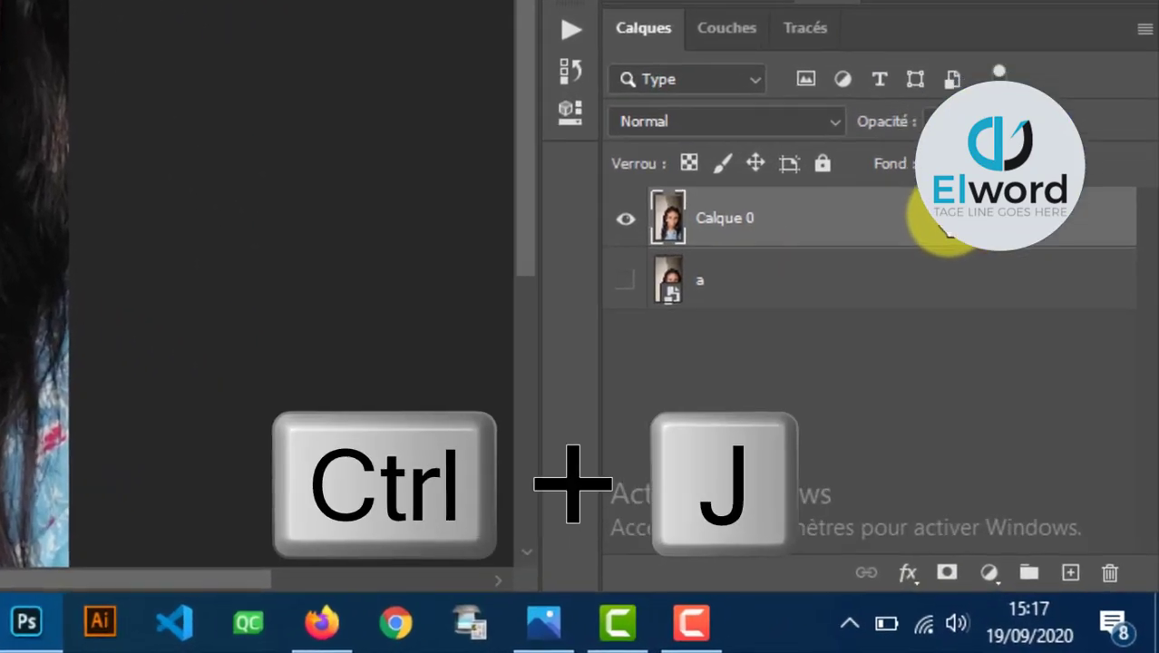
pyautogui.hotkey('ctrl', 'j')
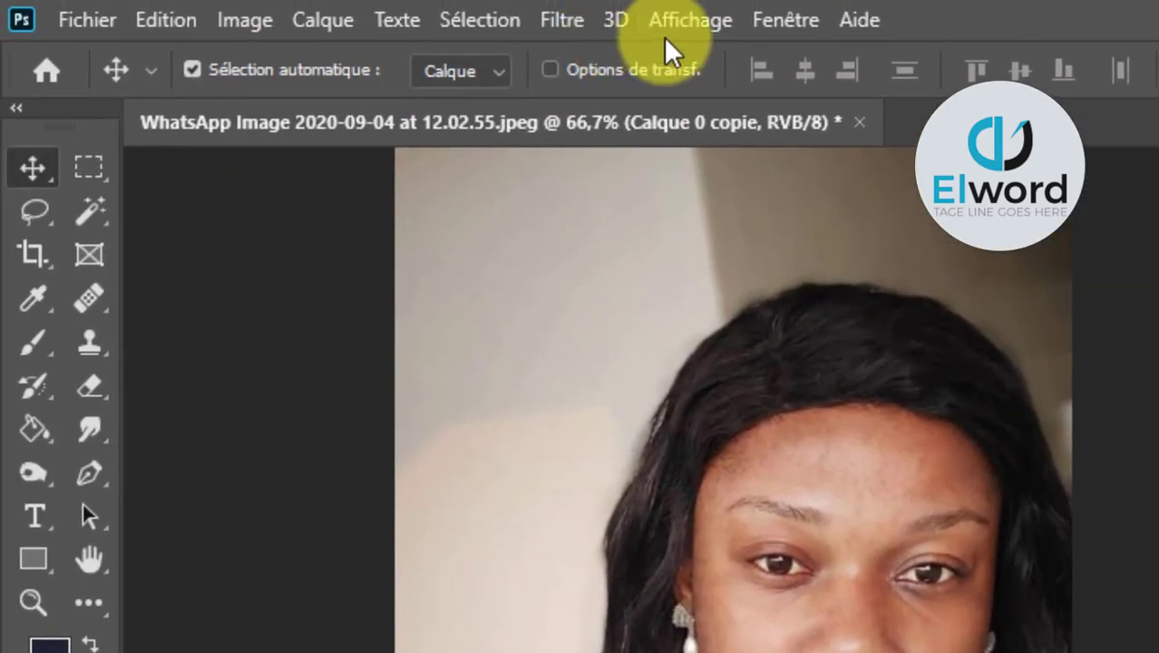
# Apply a Surface Blur (Flou de surface) to layer Calque 0 copie with radius 16 pixels and threshold 15 levels.
pyautogui.click(558, 20)
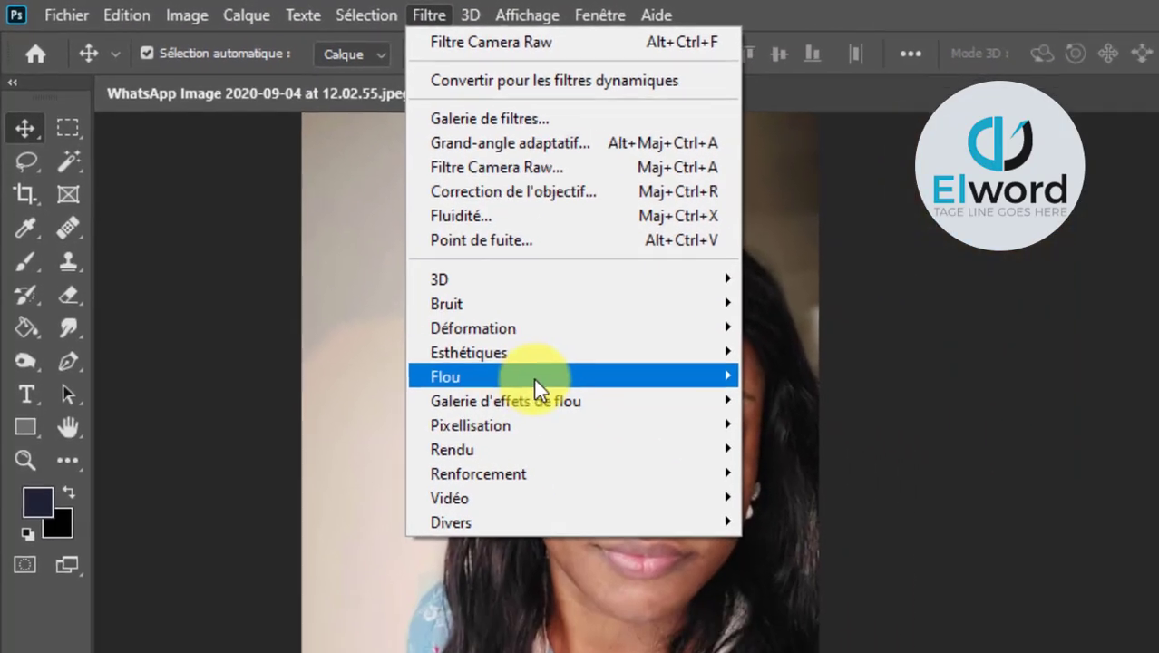
pyautogui.moveTo(831, 480)
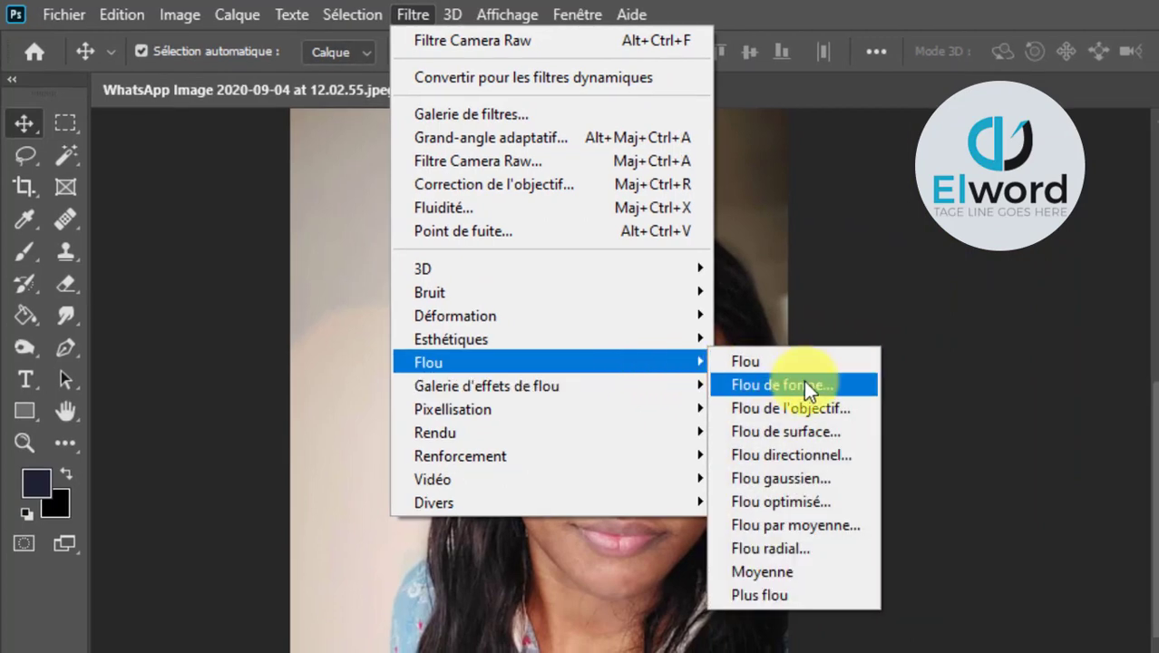
pyautogui.click(816, 430)
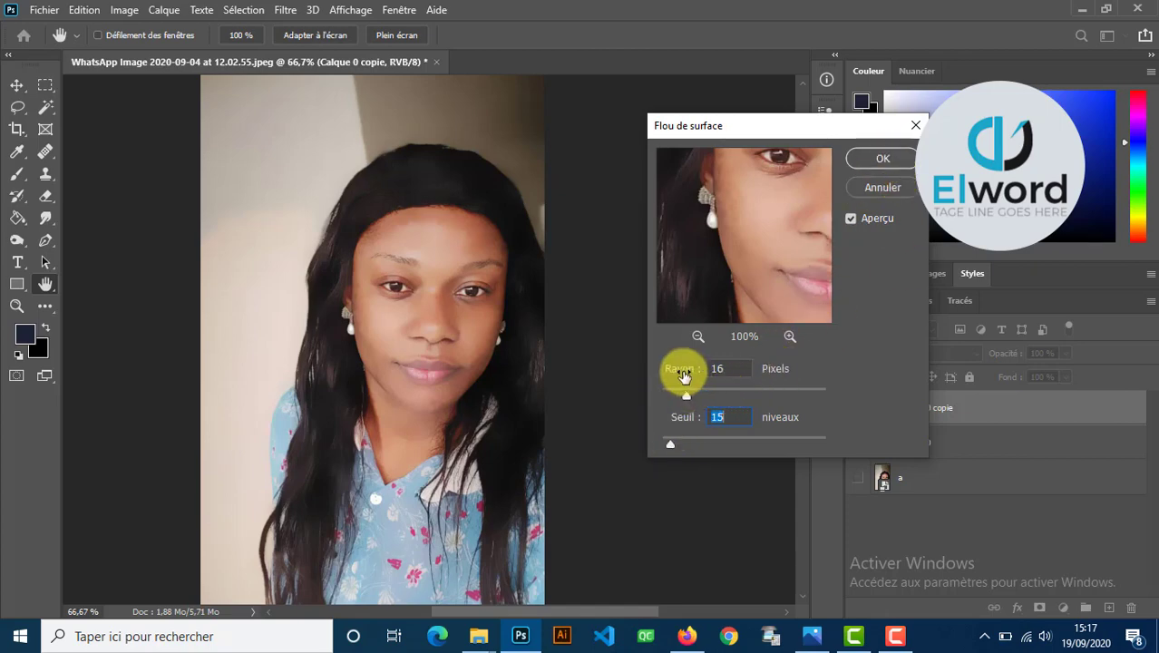
pyautogui.moveTo(686, 376); pyautogui.dragTo(678, 375)
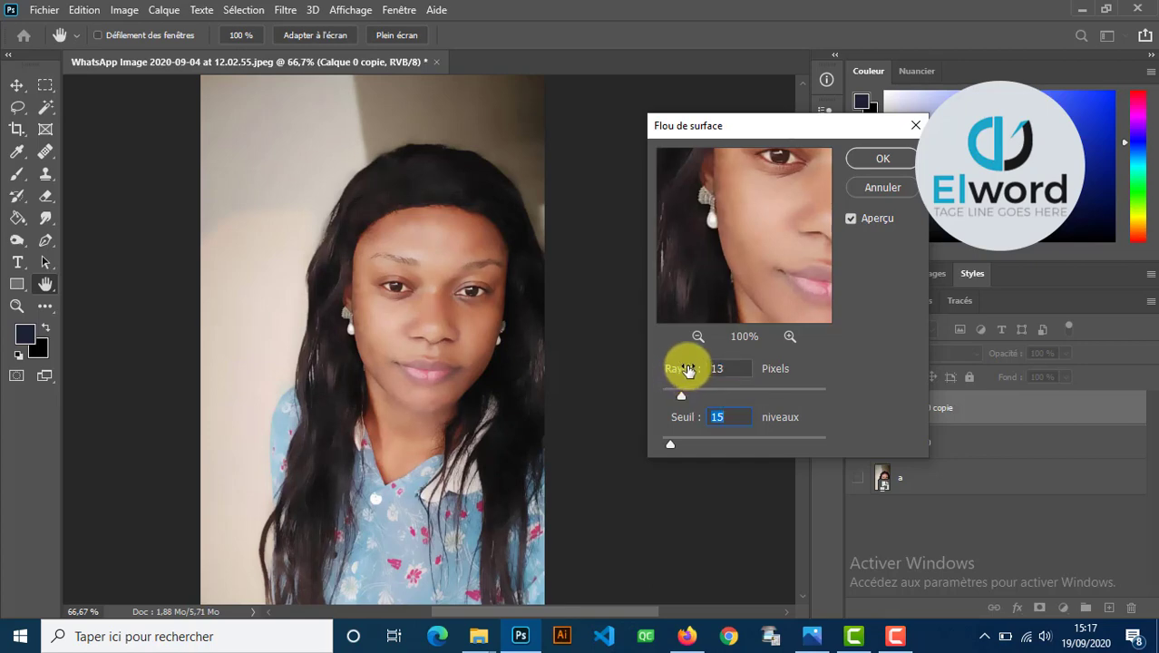
pyautogui.moveTo(688, 375); pyautogui.dragTo(692, 373)
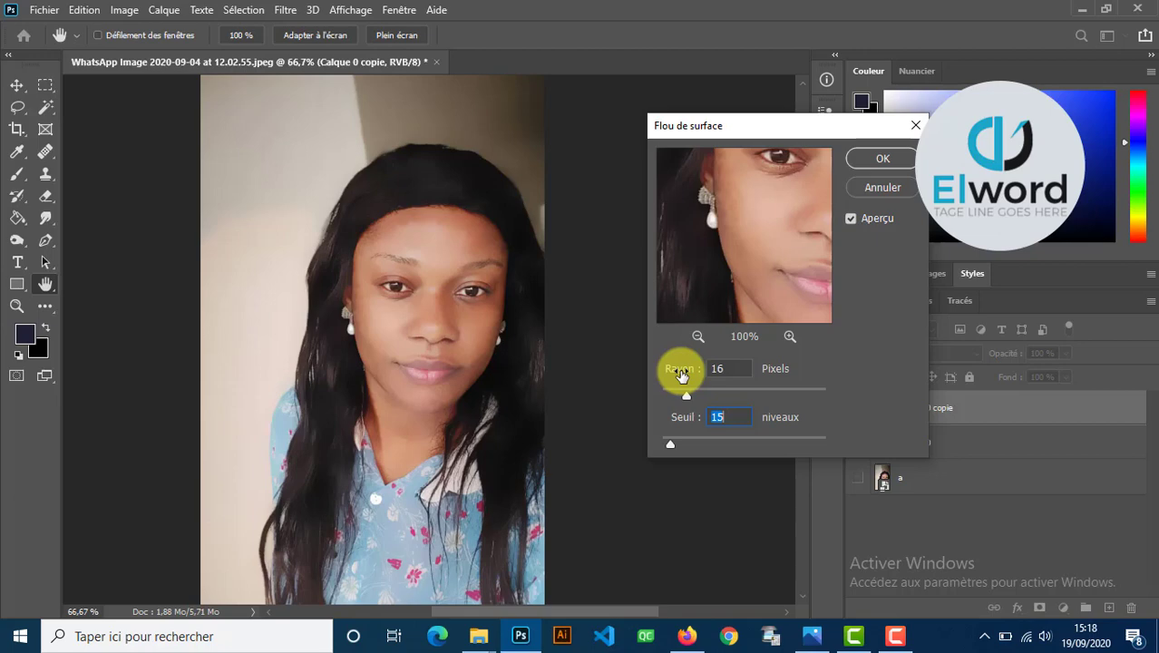
pyautogui.click(879, 160)
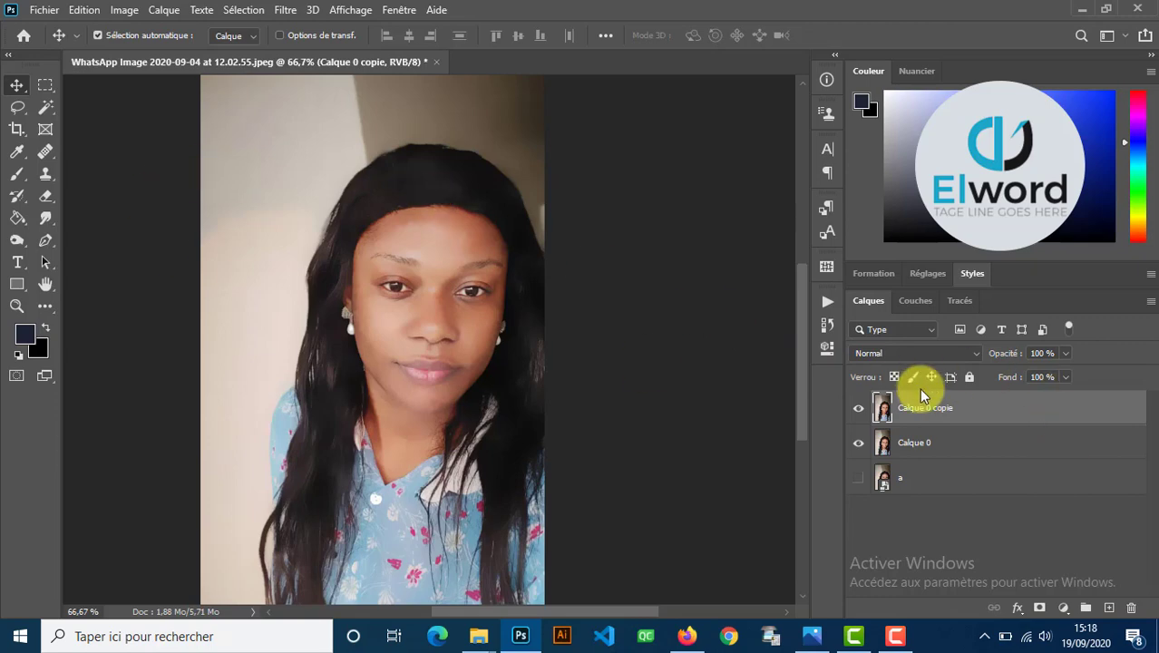
# Add an inverted layer mask to Calque 0 copie and paint white over the facial skin with a size 26 brush at 45 % opacity.
pyautogui.click(1039, 608)
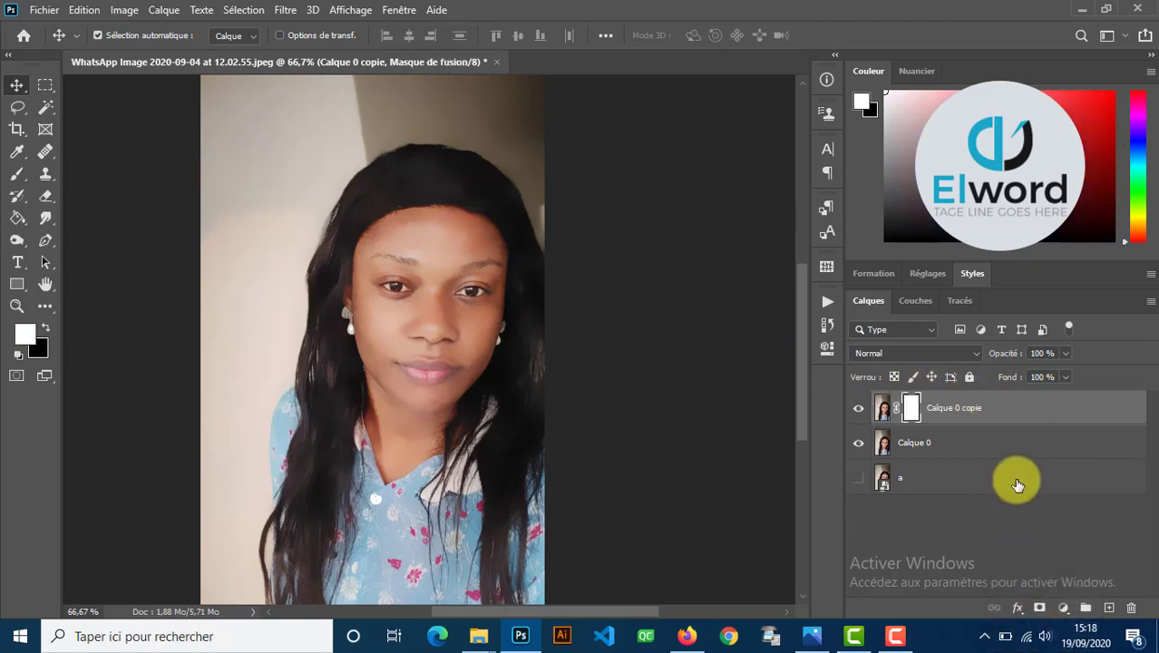
pyautogui.hotkey('ctrl', 'i')
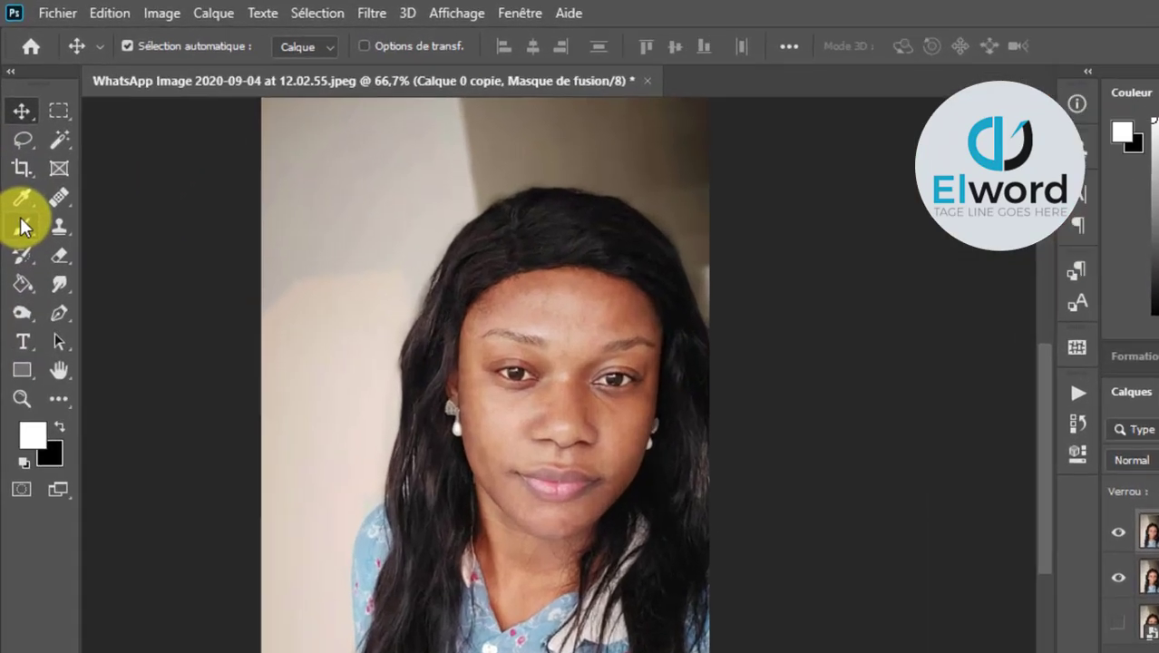
pyautogui.click(22, 227)
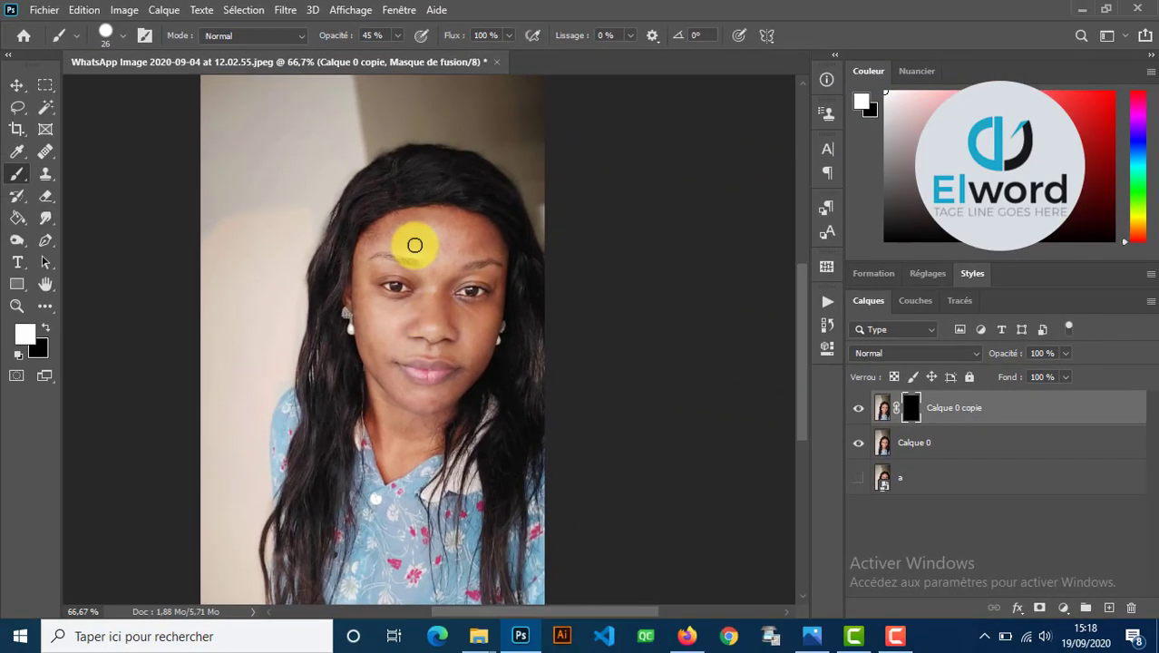
pyautogui.click(428, 264)
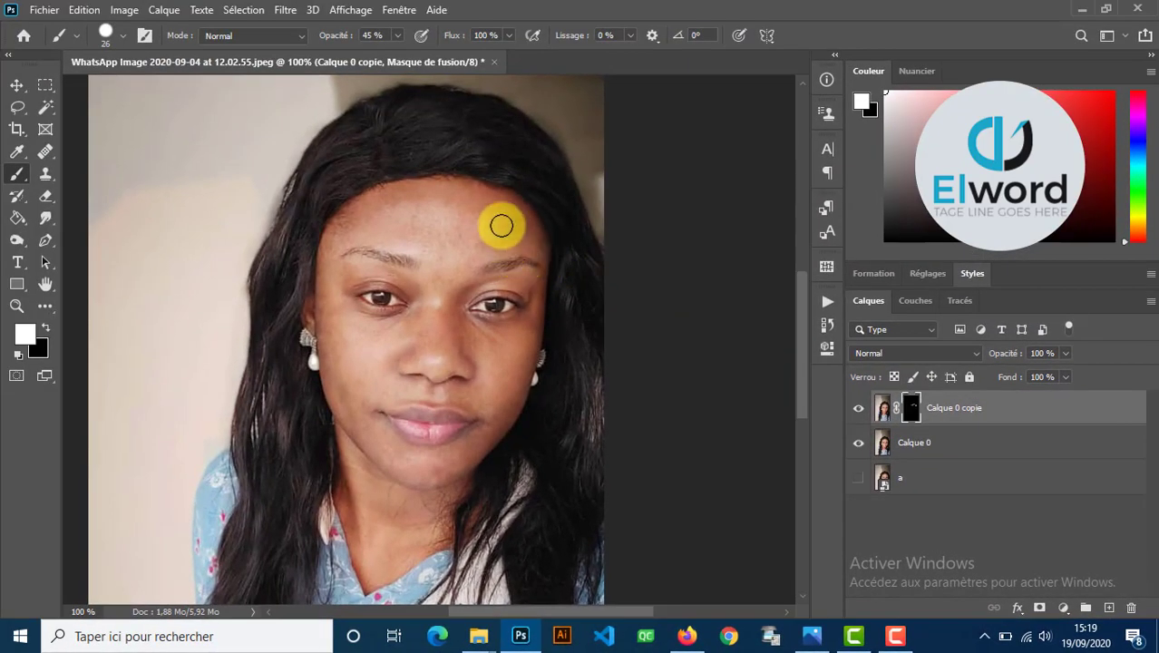
pyautogui.moveTo(539, 246)
pyautogui.mouseDown()
pyautogui.moveTo(441, 256)
pyautogui.moveTo(397, 248)
pyautogui.moveTo(518, 250)
pyautogui.moveTo(346, 231)
pyautogui.moveTo(440, 208)
pyautogui.mouseUp()
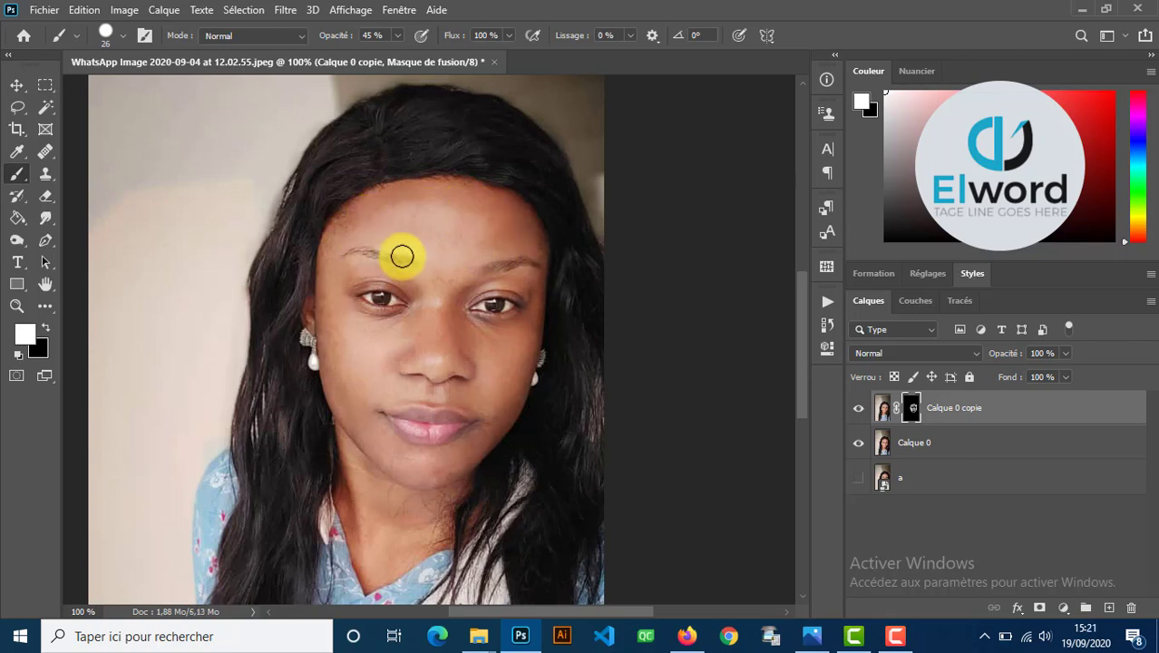
pyautogui.moveTo(401, 254); pyautogui.dragTo(367, 229)
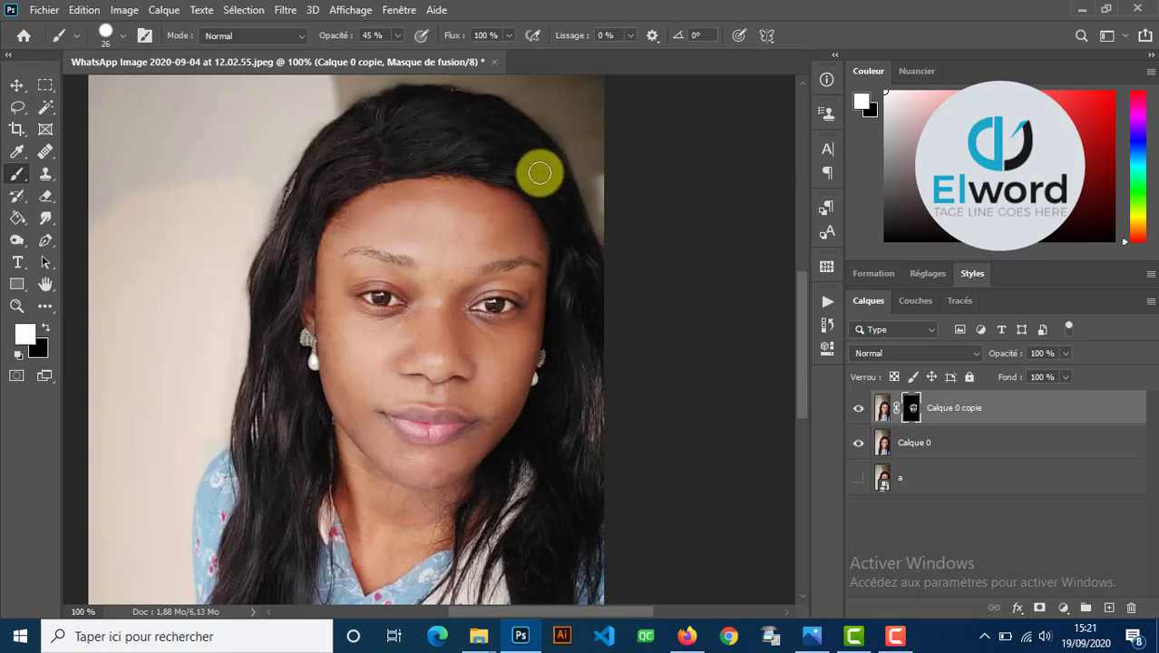
# Toggle the visibility of layer Calque 0 copie to compare the face with and without skin smoothing.
pyautogui.click(859, 410)
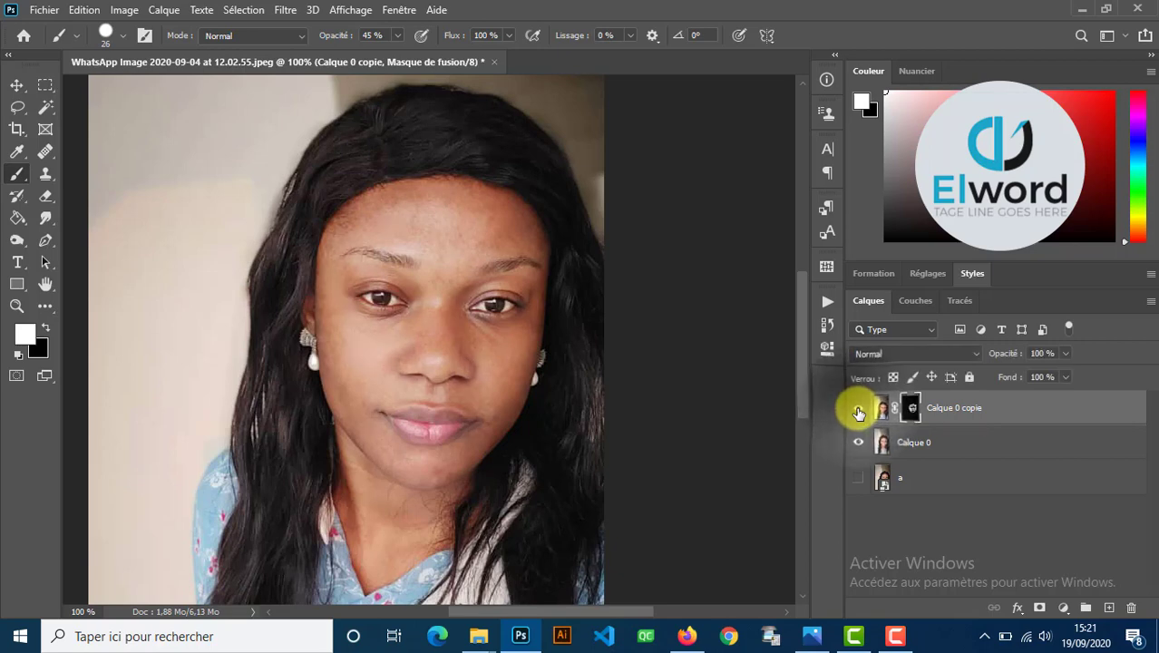
pyautogui.click(859, 411)
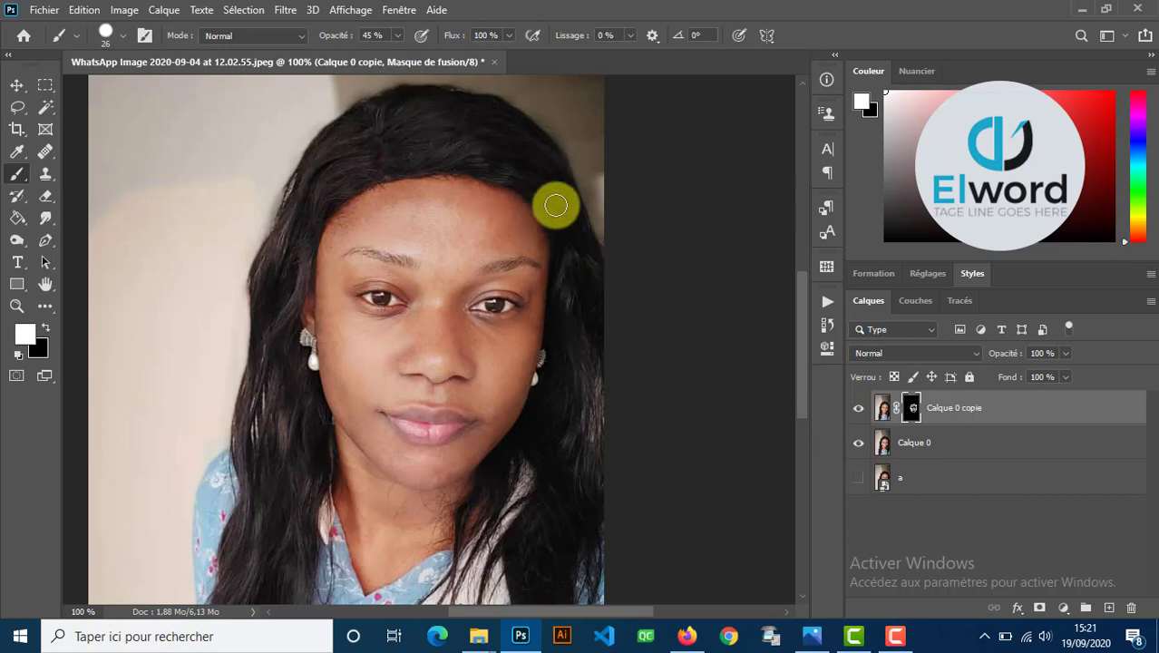
pyautogui.click(858, 410)
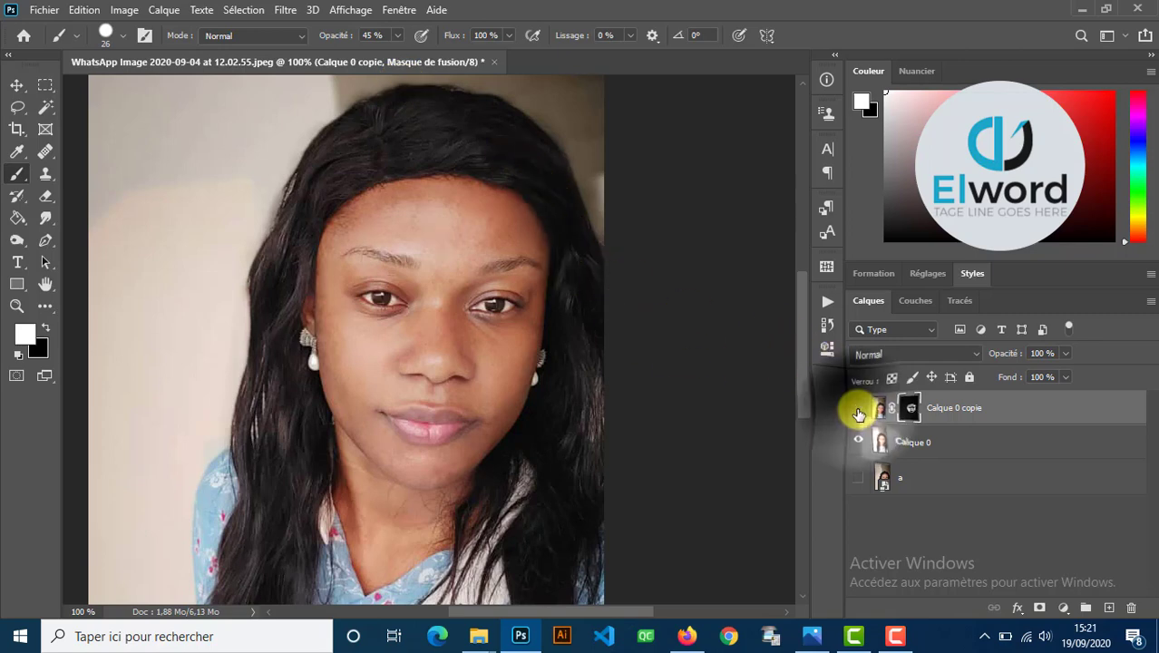
pyautogui.click(858, 410)
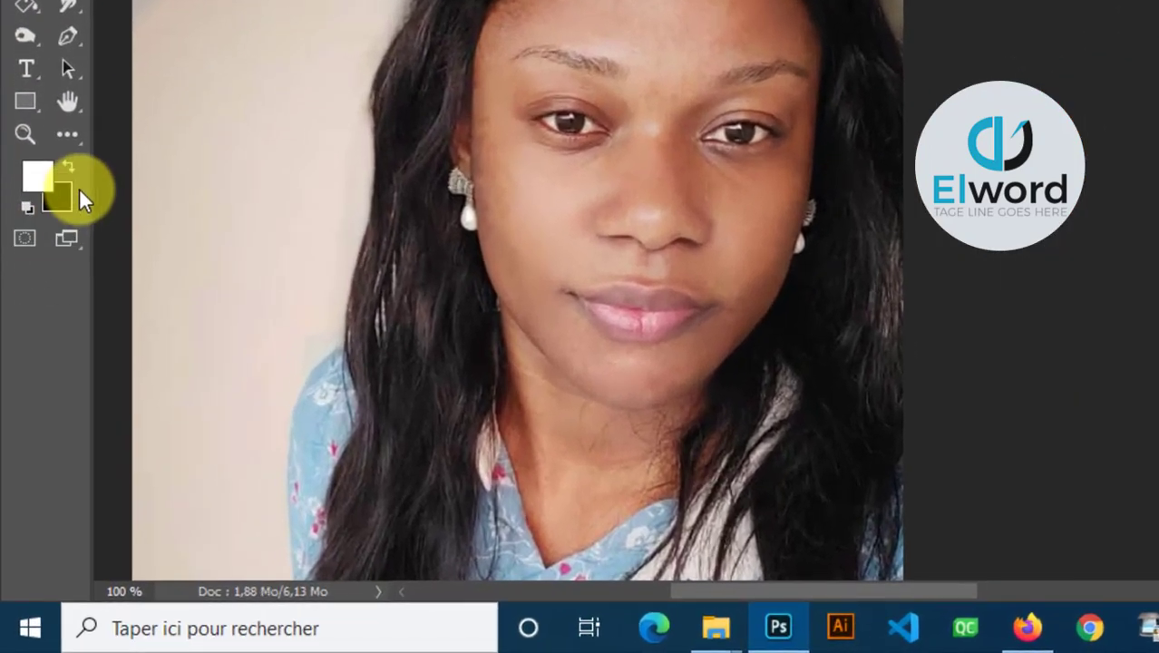
# Paint black on the Calque 0 copie mask along the hairline beside the forehead, and hide the layer to check the correction.
pyautogui.click(73, 164)
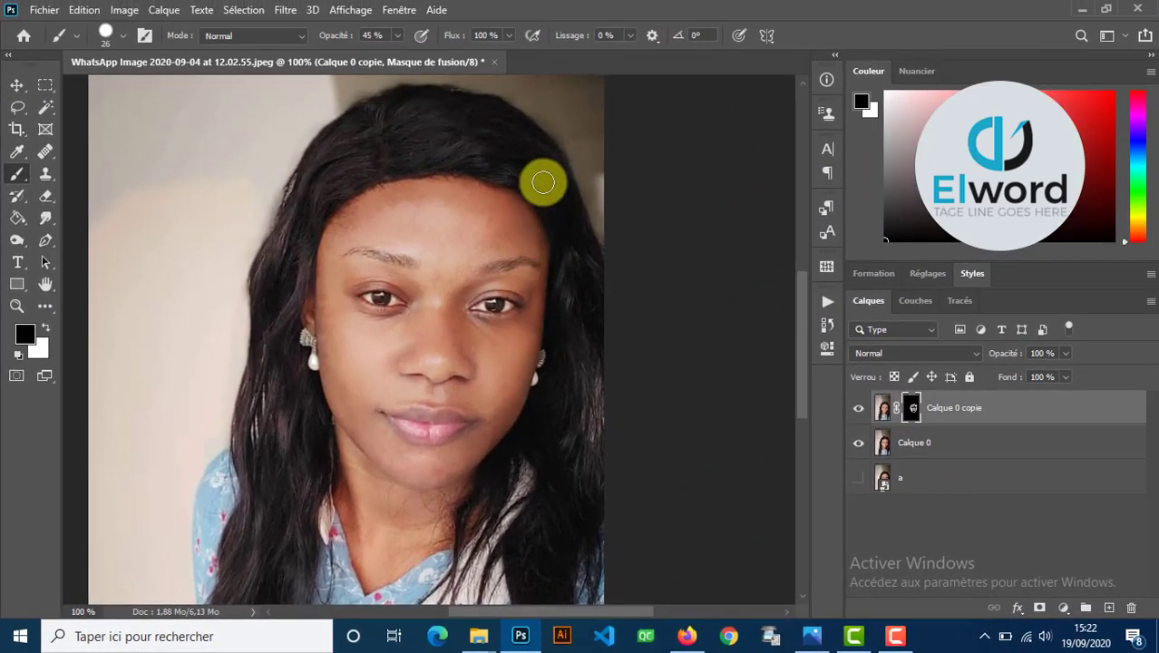
pyautogui.moveTo(528, 181)
pyautogui.mouseDown()
pyautogui.moveTo(560, 227)
pyautogui.moveTo(564, 260)
pyautogui.moveTo(548, 201)
pyautogui.moveTo(560, 264)
pyautogui.moveTo(558, 226)
pyautogui.moveTo(522, 189)
pyautogui.moveTo(551, 217)
pyautogui.moveTo(568, 272)
pyautogui.moveTo(600, 278)
pyautogui.moveTo(549, 226)
pyautogui.moveTo(546, 201)
pyautogui.moveTo(560, 252)
pyautogui.moveTo(549, 210)
pyautogui.mouseUp()
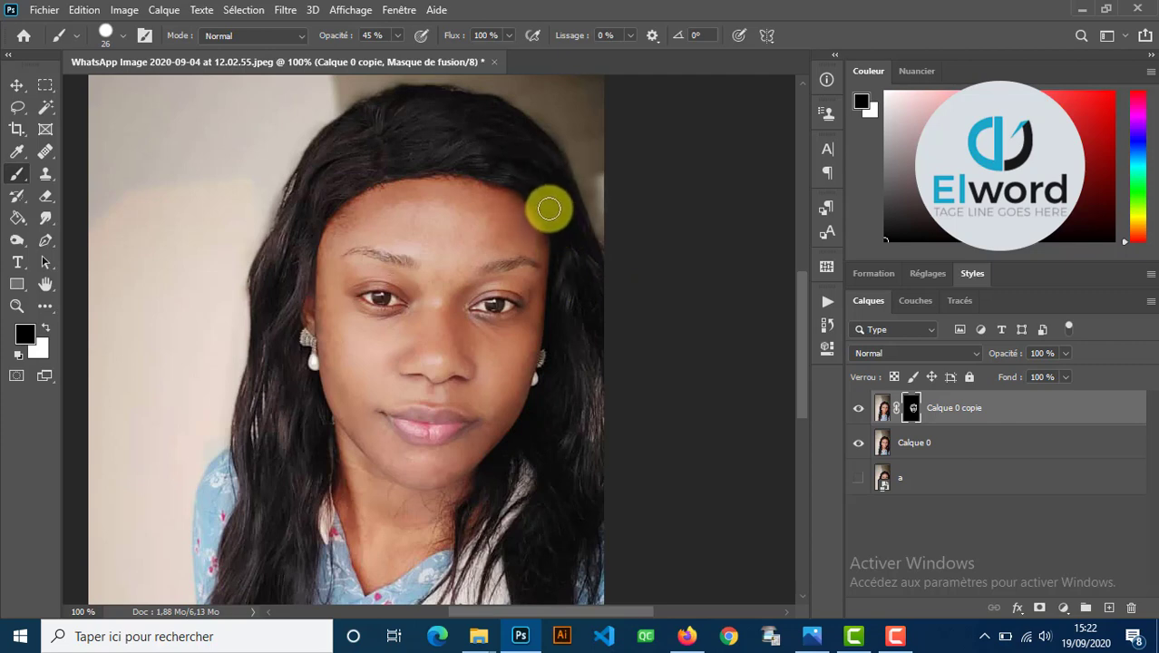
pyautogui.click(859, 412)
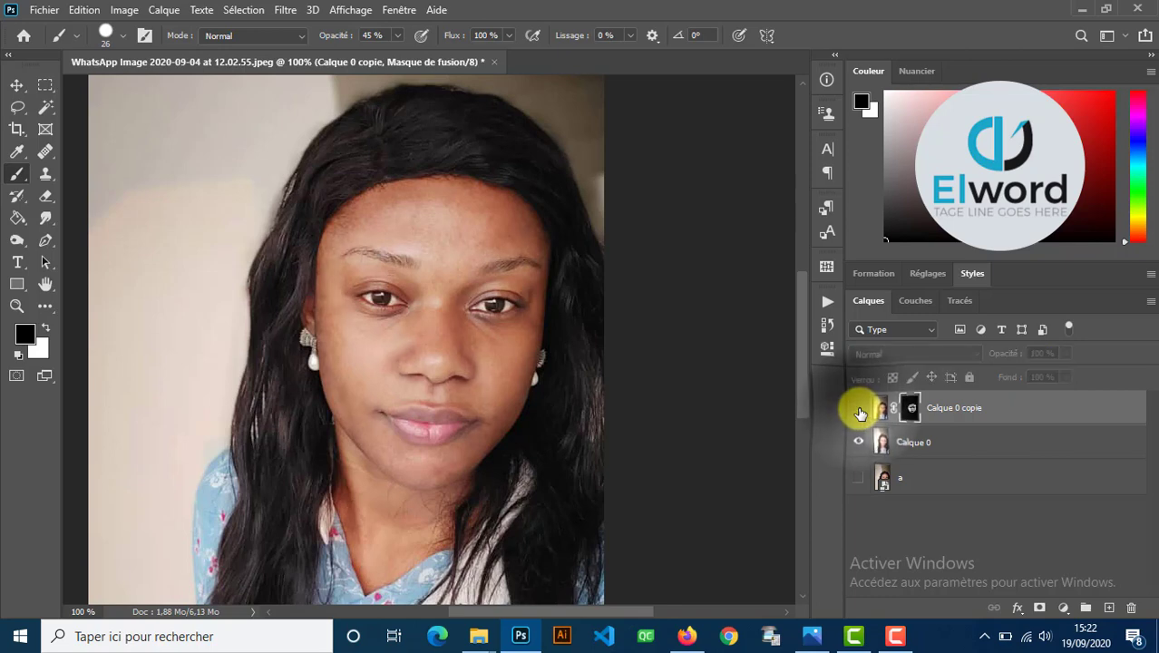
# Make layer Calque 0 copie visible again.
pyautogui.click(860, 412)
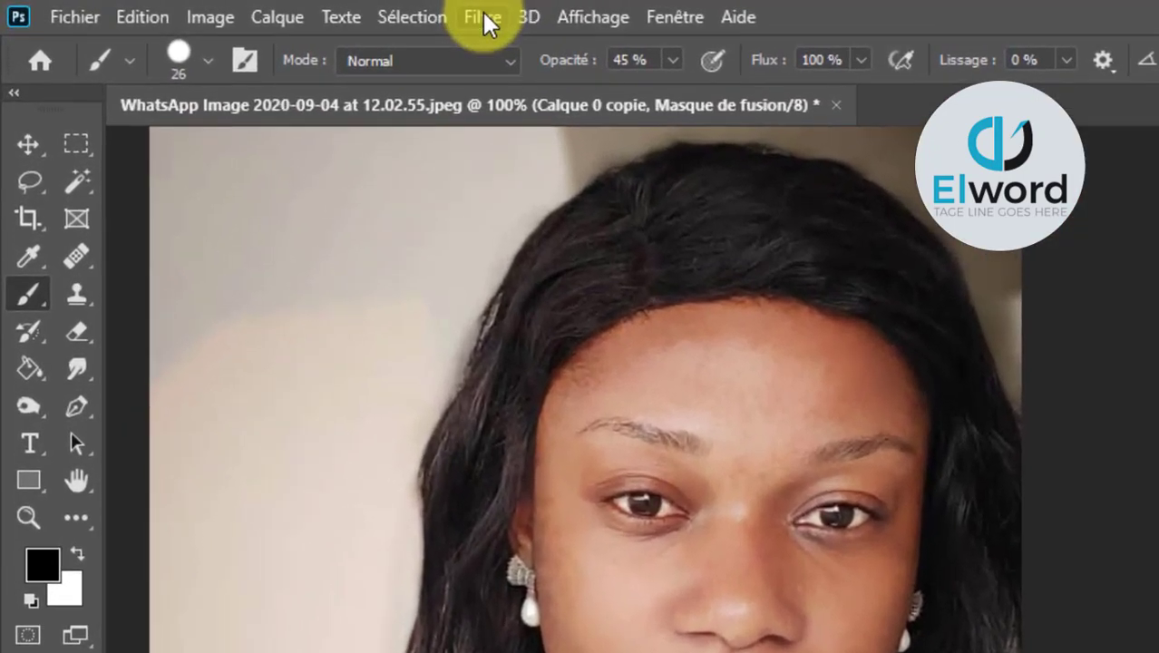
pyautogui.click(288, 10)
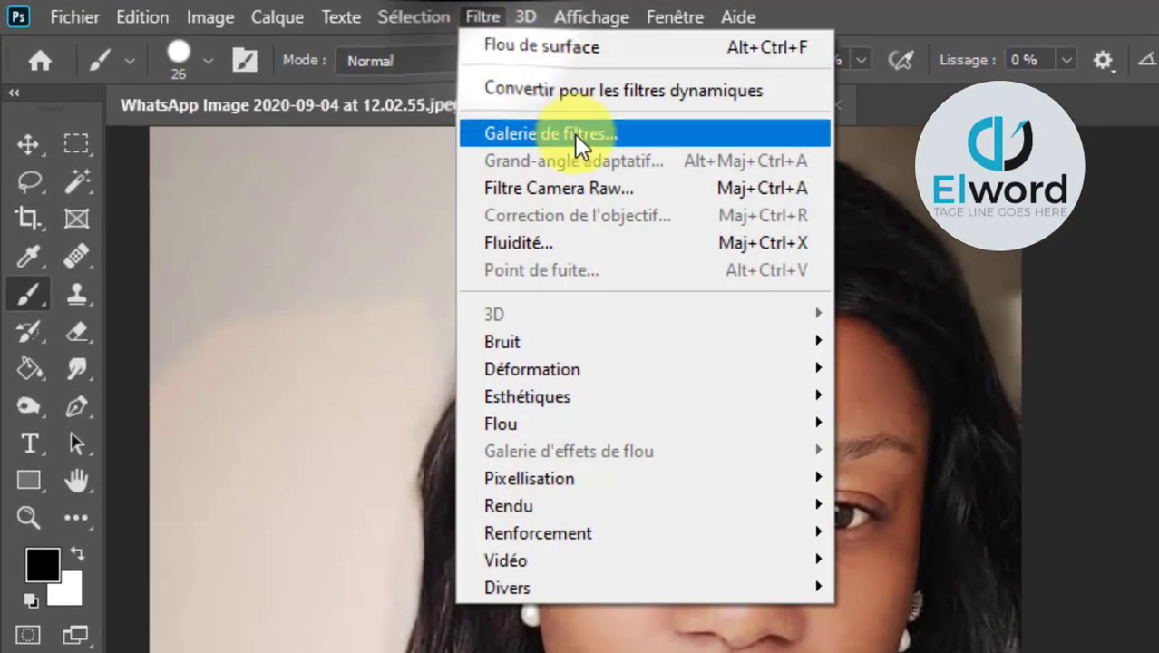
pyautogui.click(623, 184)
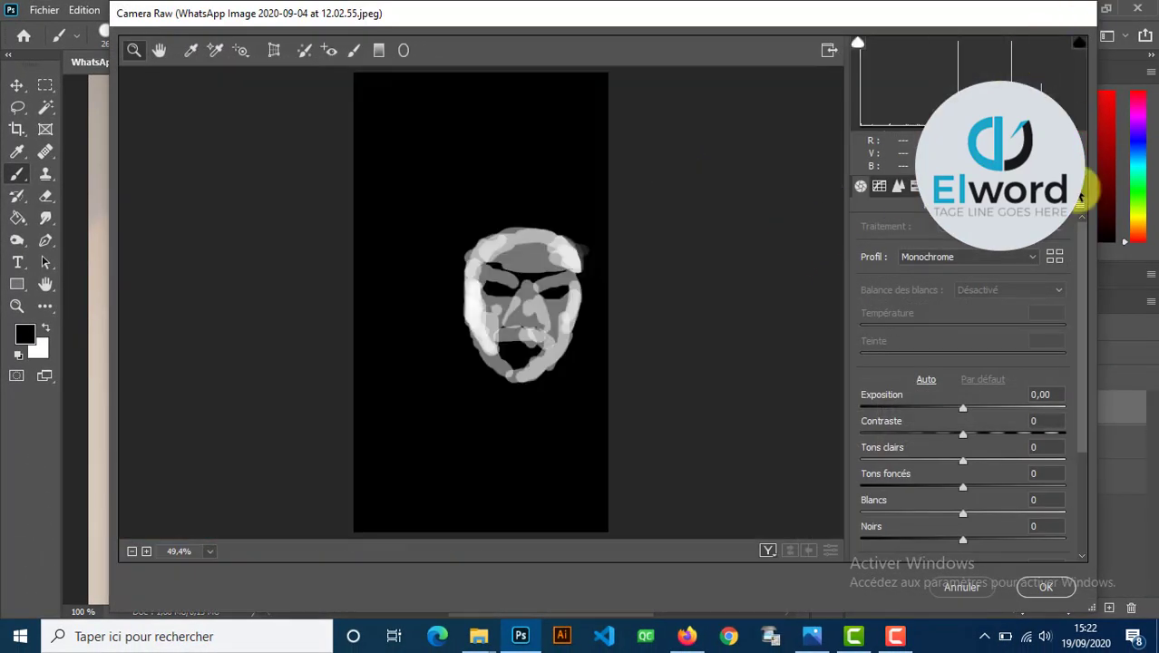
pyautogui.click(962, 588)
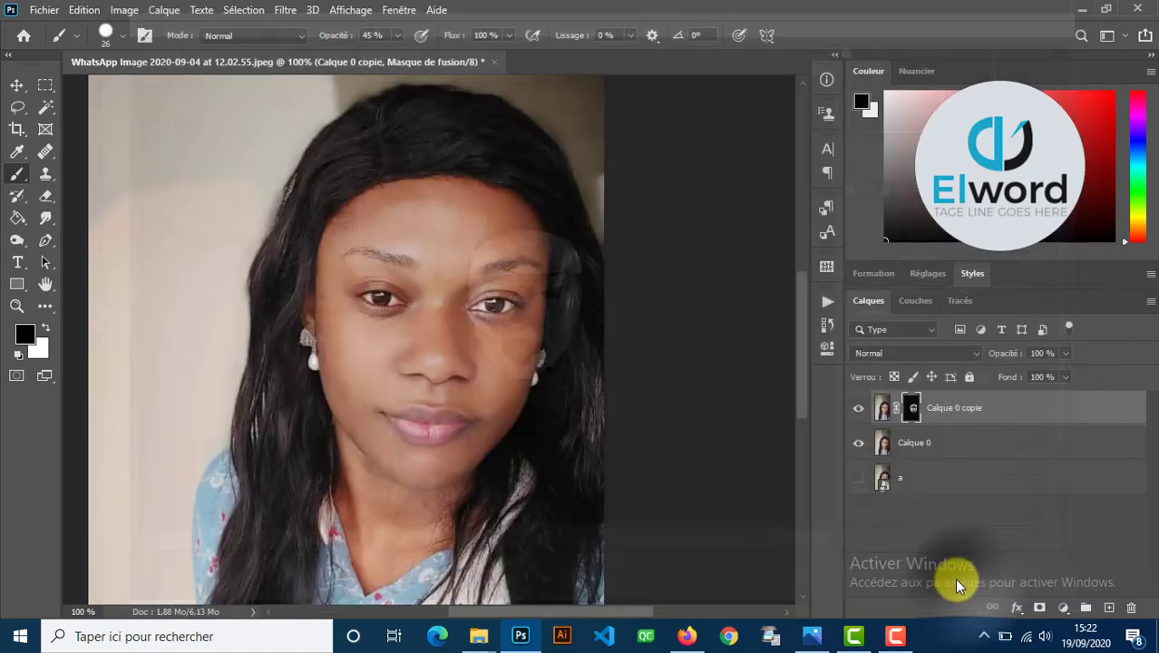
# Duplicate layer Calque 0 copie with its mask, and place the duplicate in a collapsed group.
pyautogui.click(882, 416)
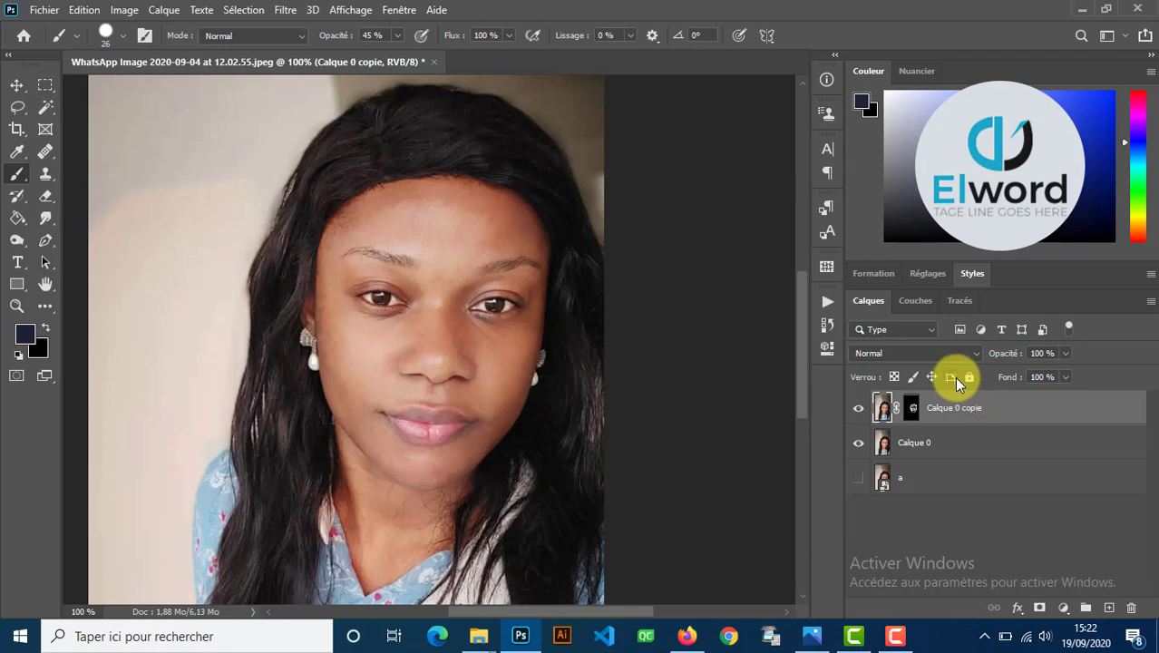
pyautogui.hotkey('ctrl', 'j')
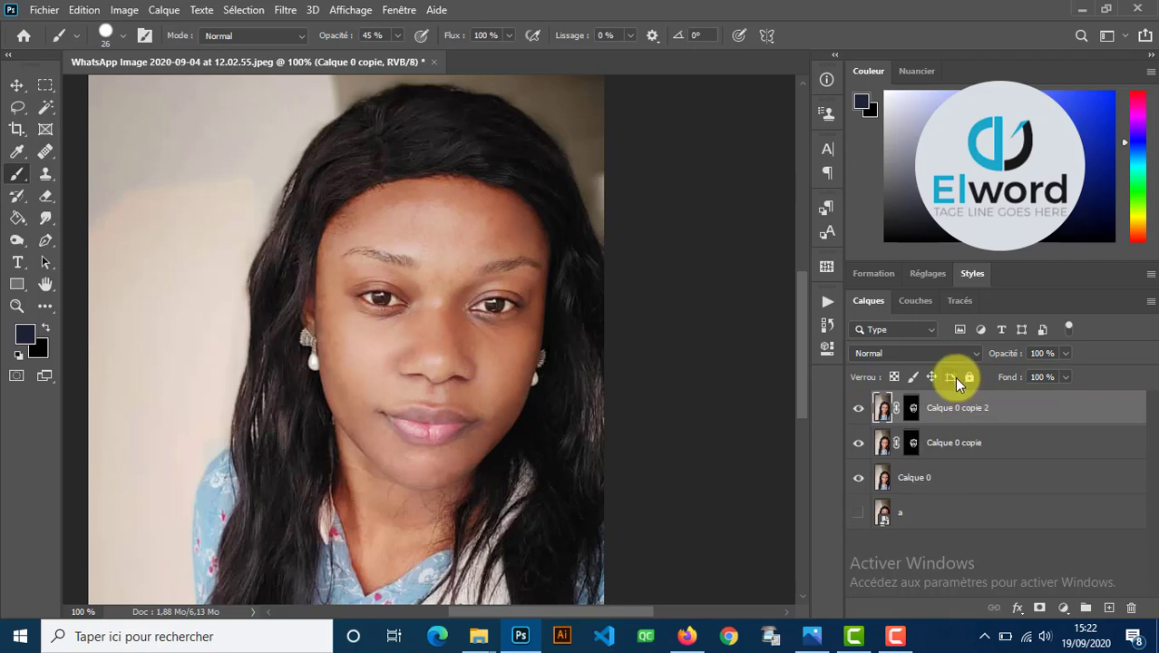
pyautogui.hotkey('ctrl', 'g')
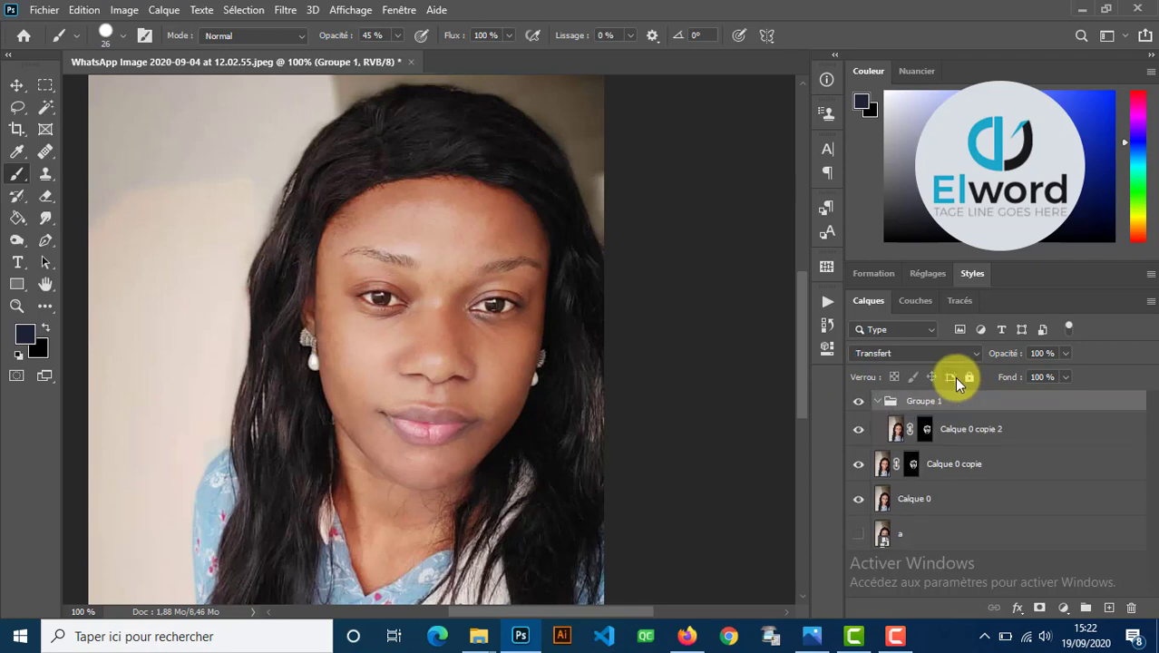
pyautogui.click(877, 401)
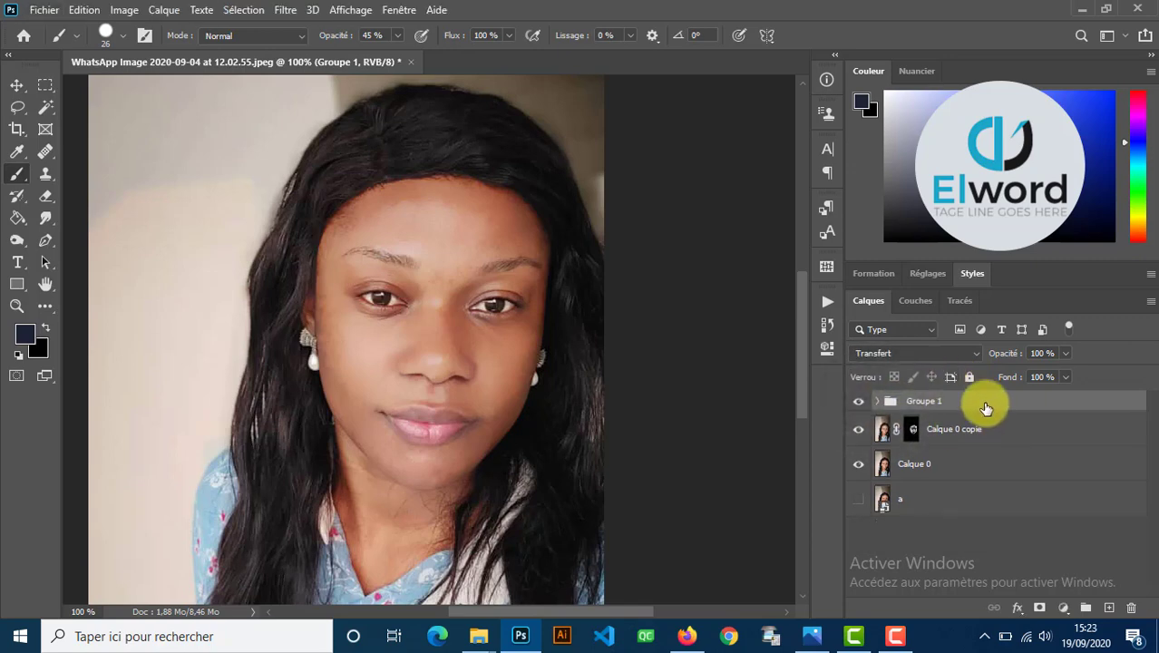
# Stamp all visible layers into a new layer above Groupe 1, and hide Groupe 1 and Calque 0 copie.
pyautogui.hotkey('ctrl', 'alt', 'shift', 'e')
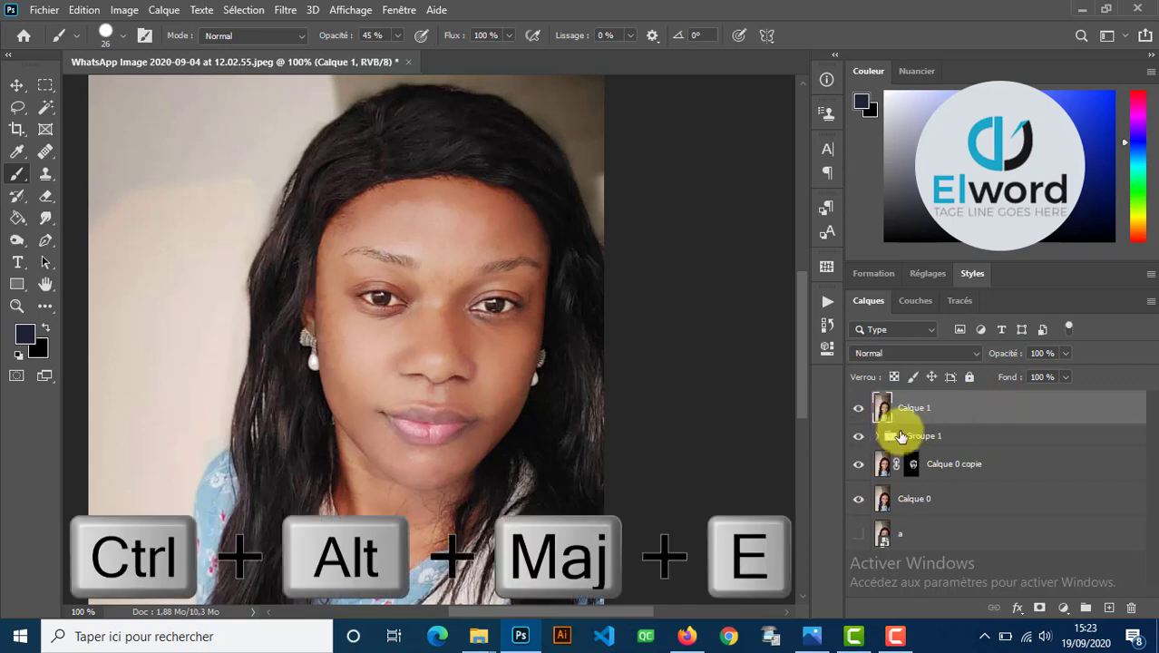
pyautogui.click(859, 439)
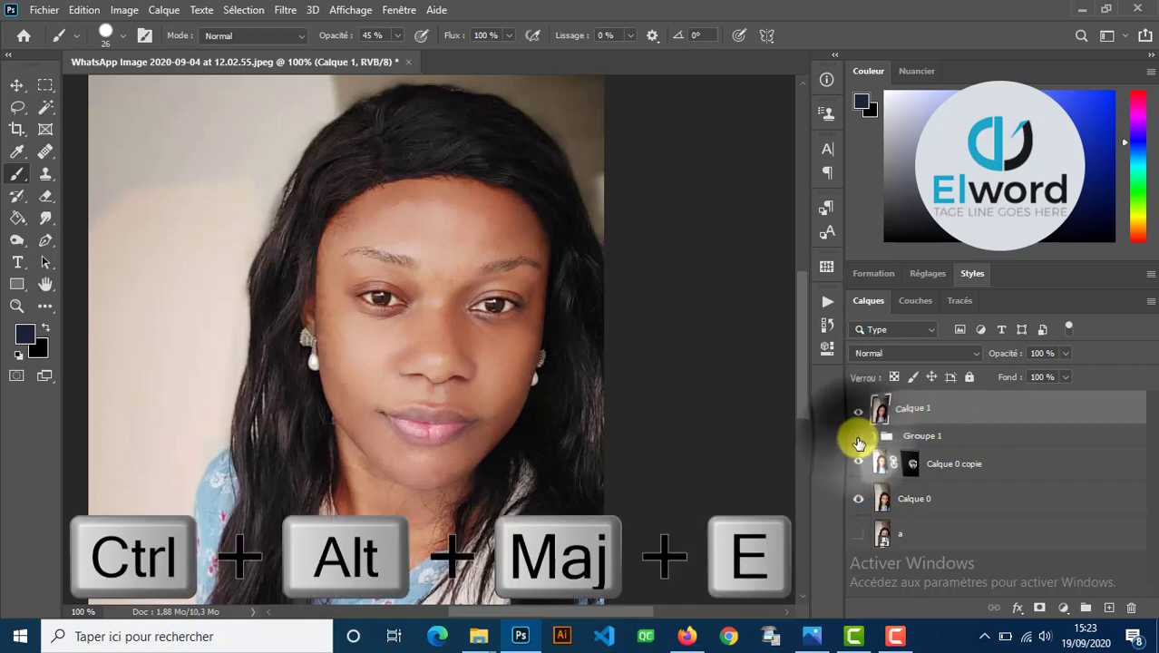
pyautogui.click(859, 466)
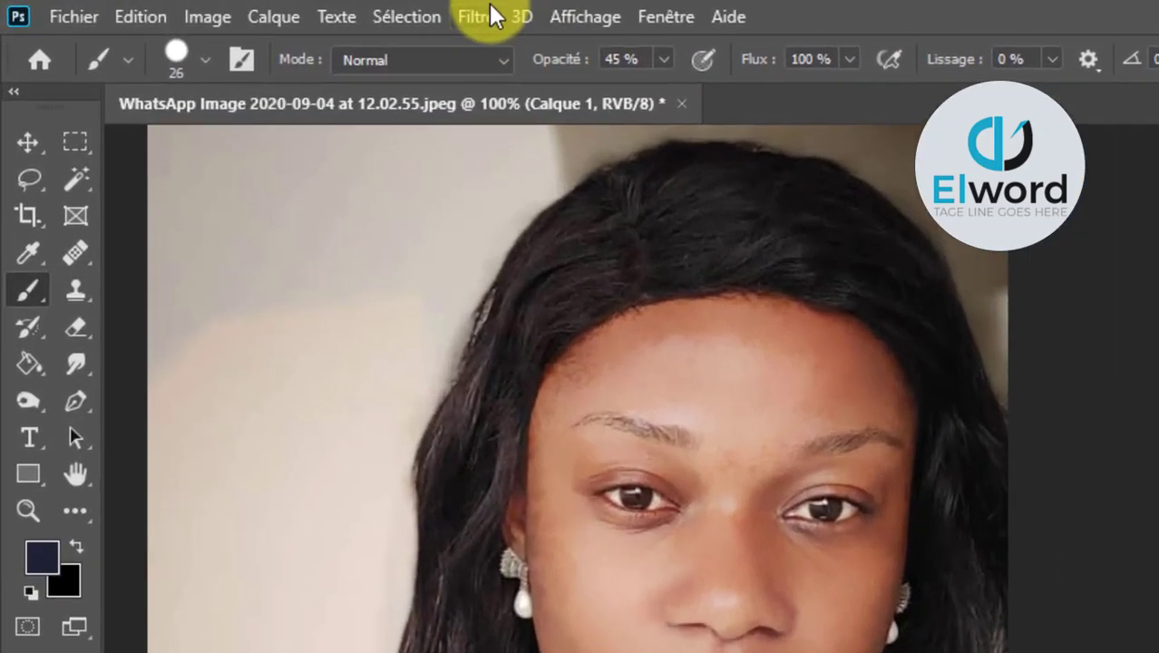
# Open the Camera Raw filter on Calque 1 and set Tons clairs to +10, Tons foncés to -38, Blancs to +10 and Noirs to -27.
pyautogui.click(287, 10)
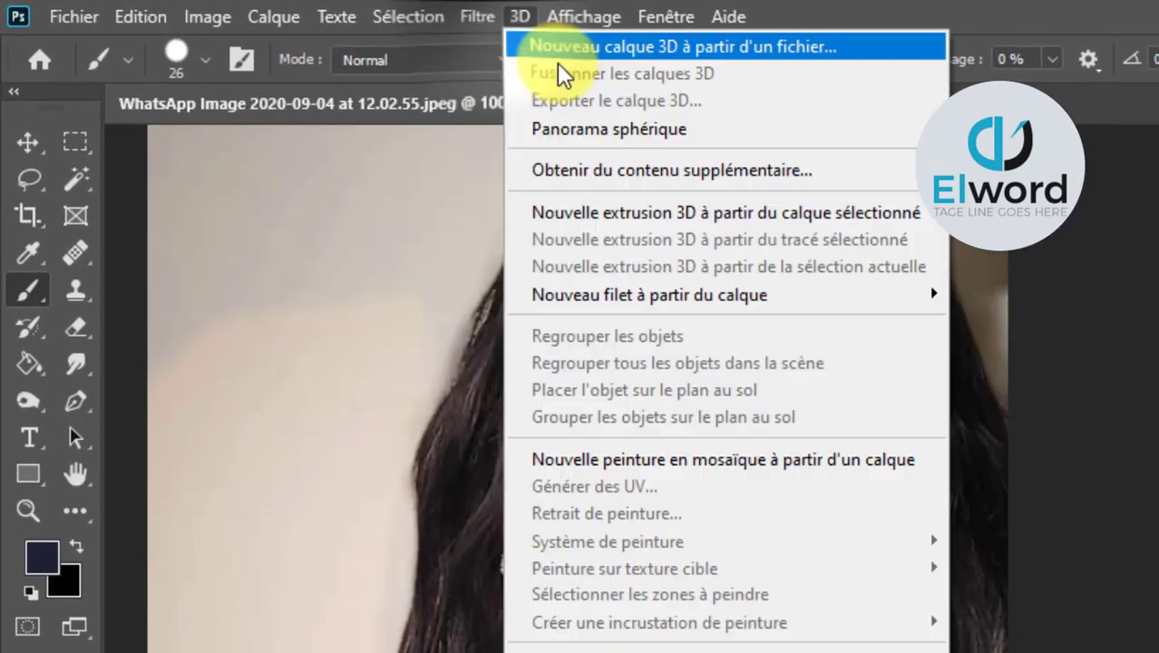
pyautogui.click(489, 18)
pyautogui.click(488, 18)
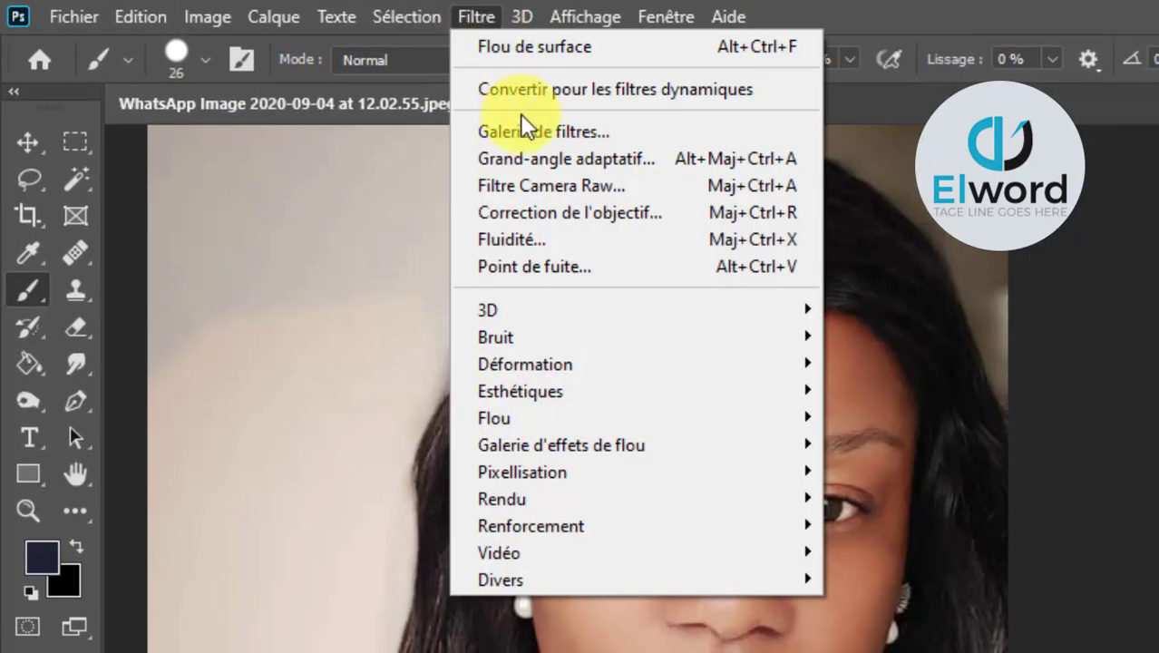
pyautogui.click(559, 185)
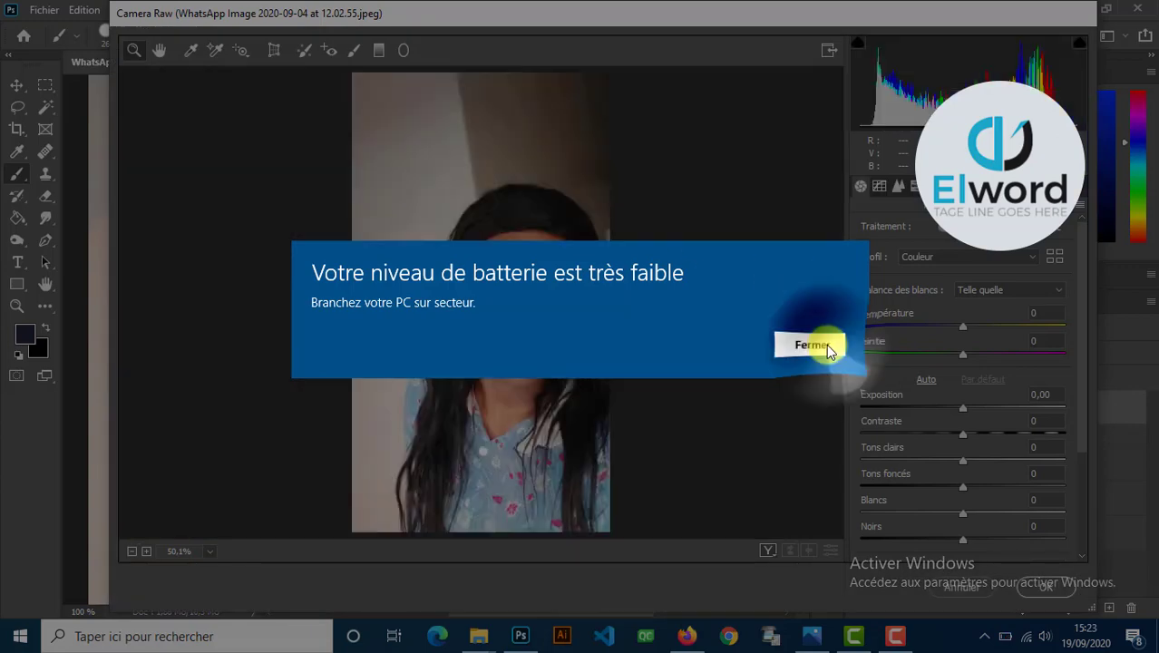
pyautogui.click(820, 345)
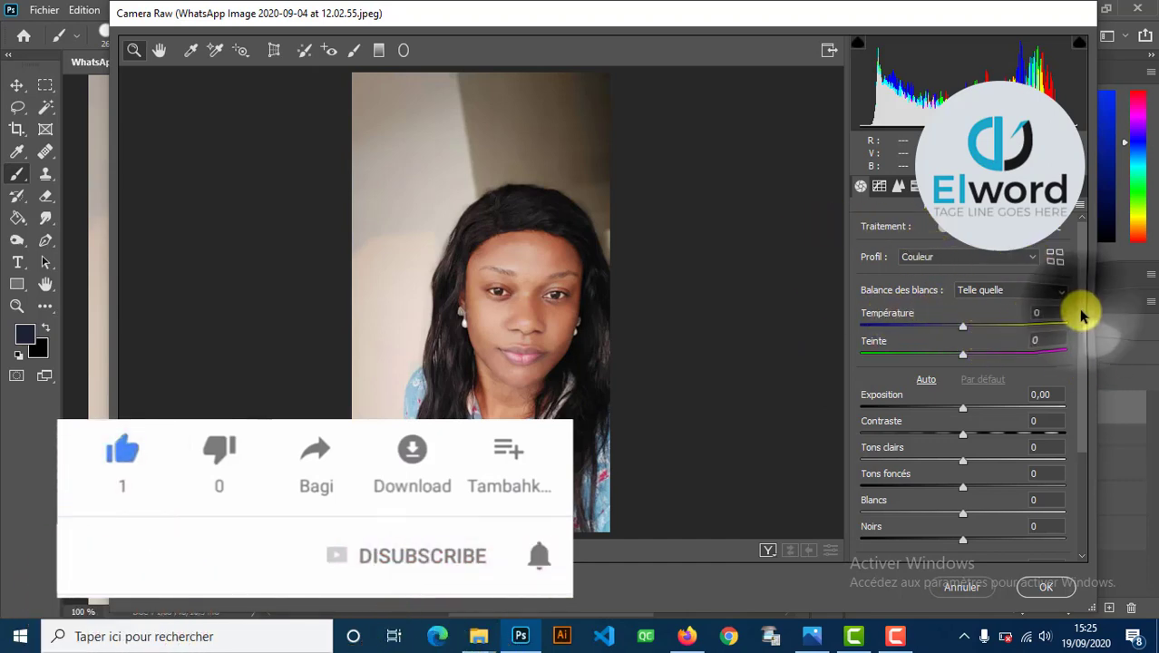
pyautogui.scroll(-1, 1034, 304)
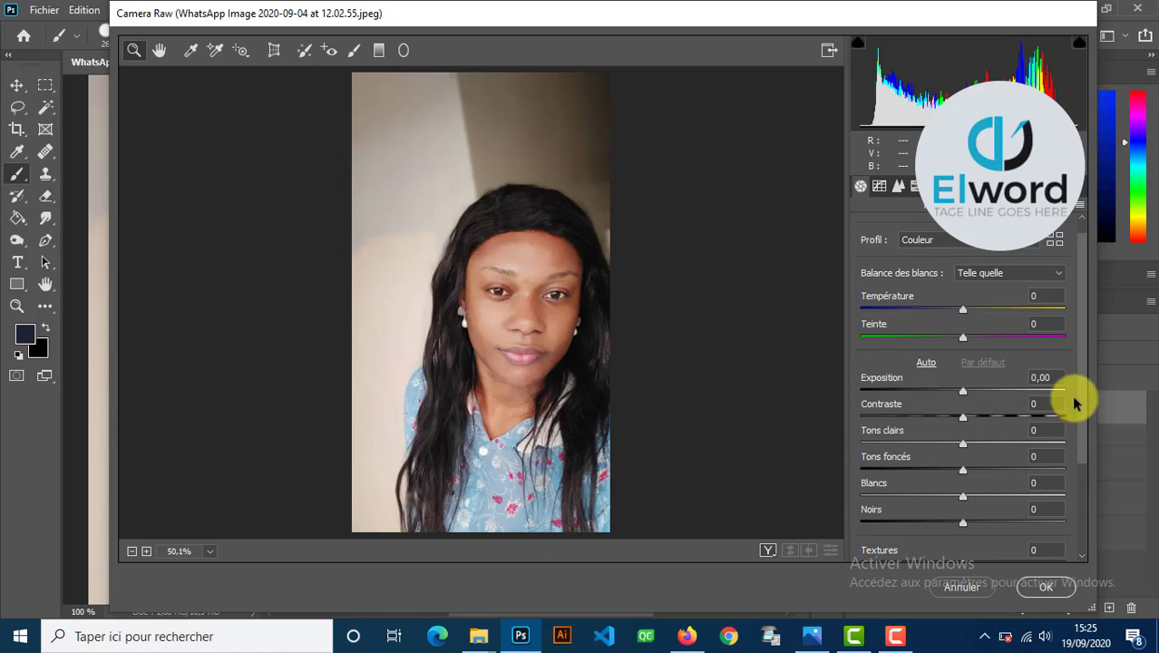
pyautogui.moveTo(1085, 402); pyautogui.dragTo(1074, 478)
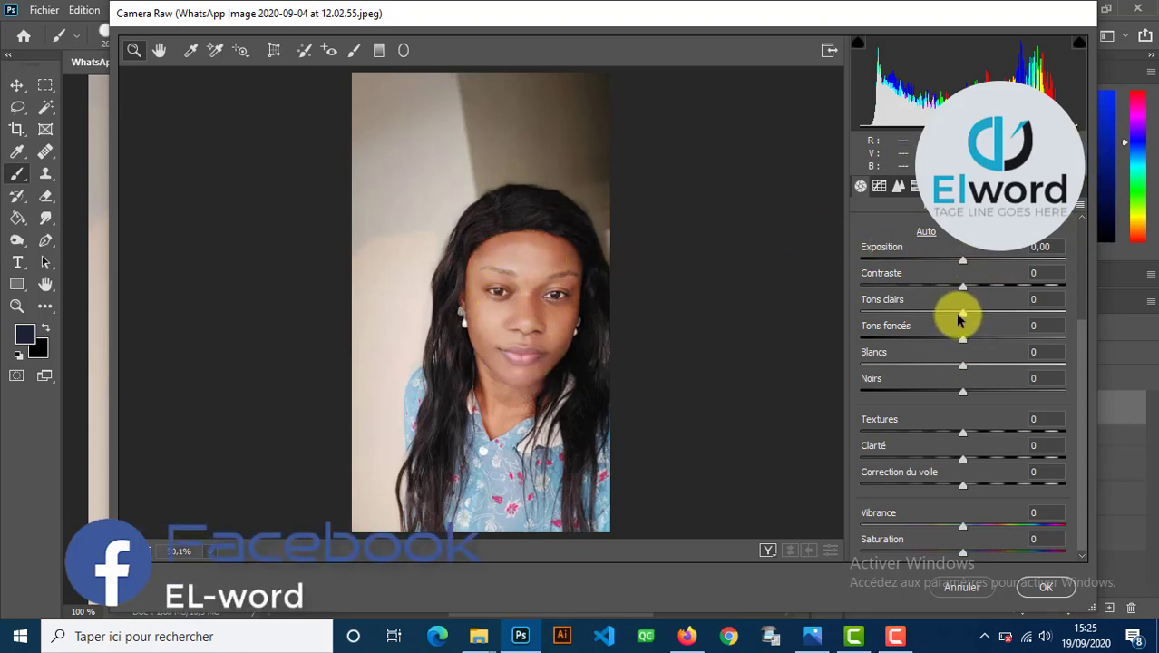
pyautogui.moveTo(966, 315); pyautogui.dragTo(926, 341)
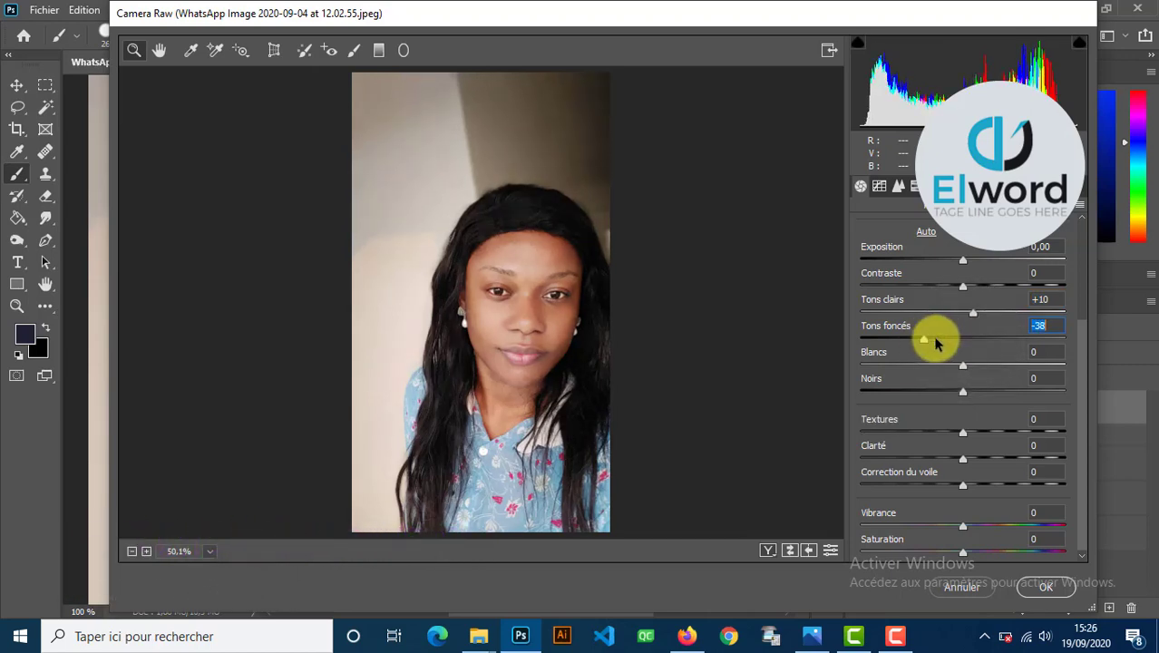
pyautogui.moveTo(964, 370); pyautogui.dragTo(977, 372)
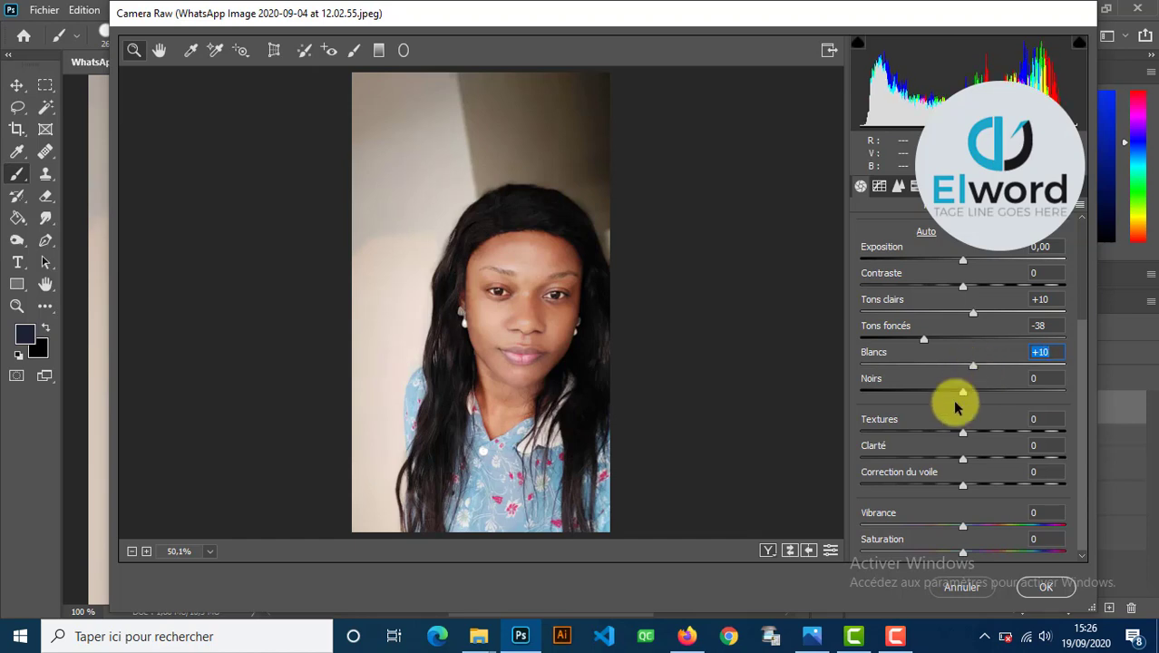
pyautogui.moveTo(963, 391); pyautogui.dragTo(938, 401)
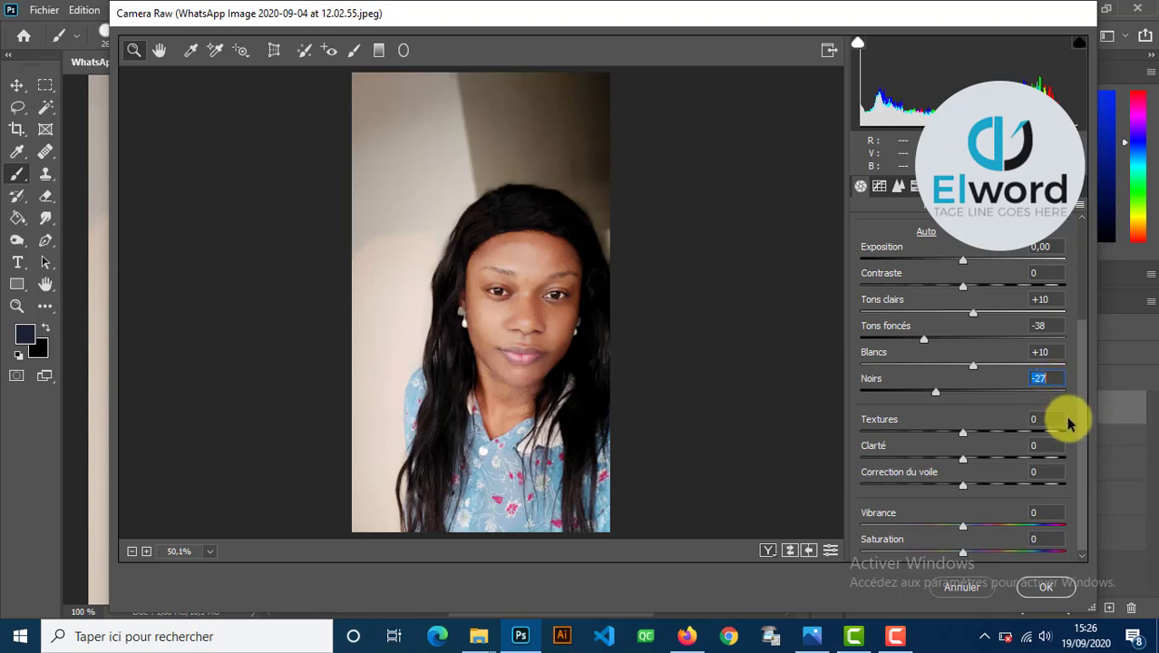
# Set Textures to +20, Clarté to +23, Correction du voile to +22, Vibrance to +13 and Saturation to +12.
pyautogui.moveTo(962, 434); pyautogui.dragTo(984, 433)
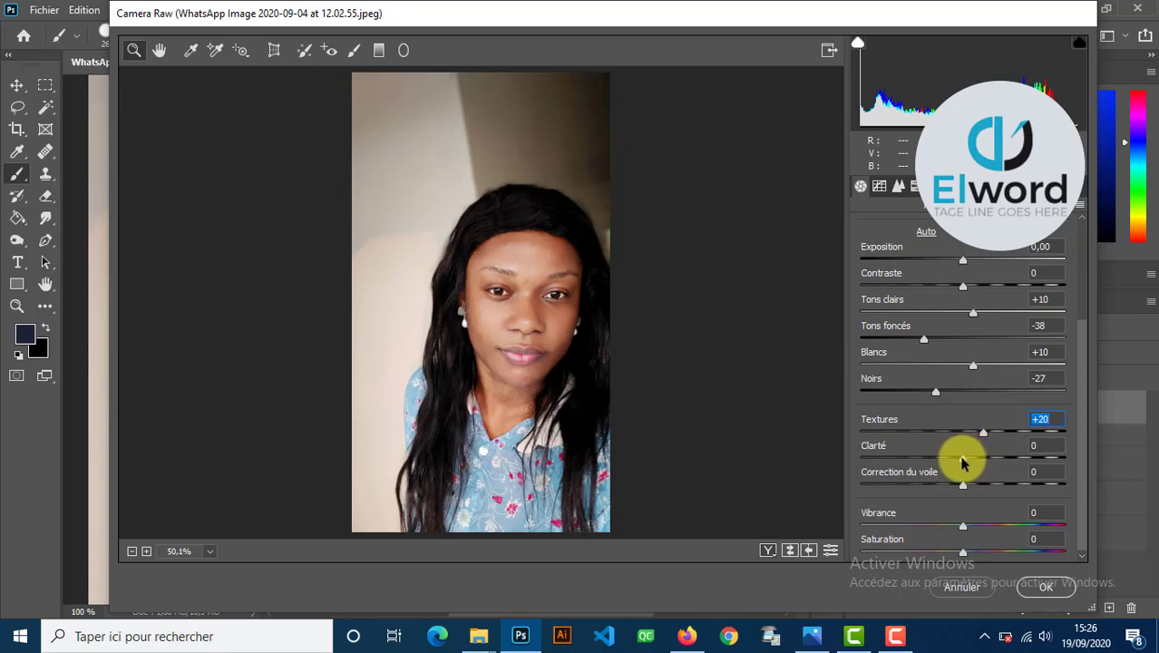
pyautogui.moveTo(964, 463); pyautogui.dragTo(986, 465)
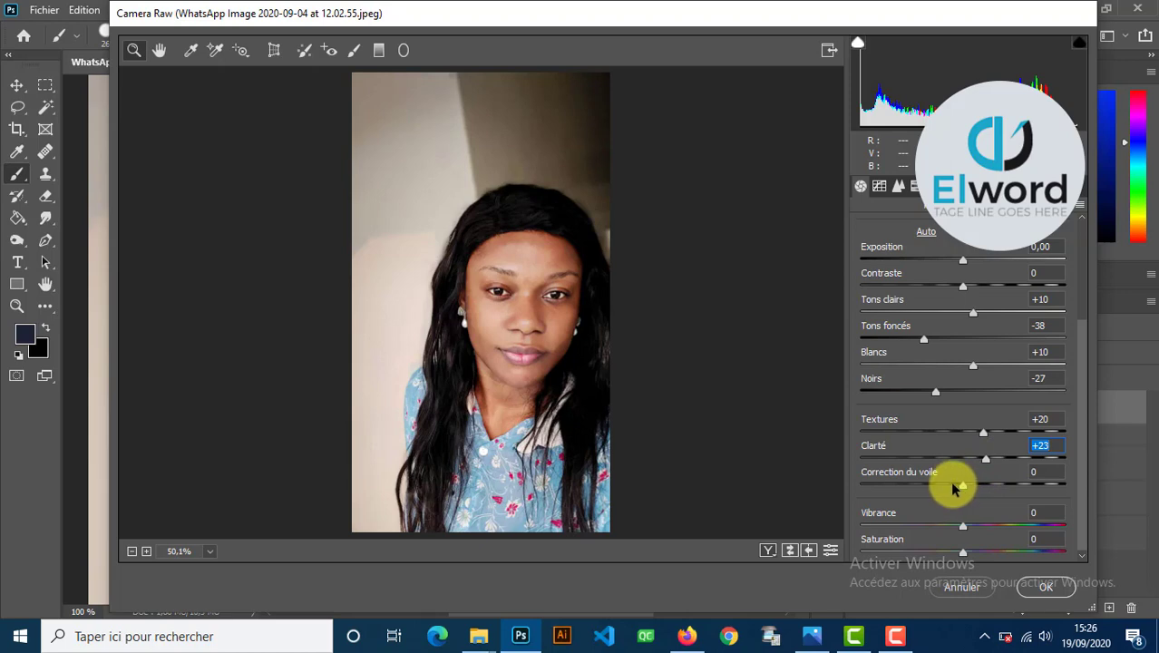
pyautogui.moveTo(963, 489); pyautogui.dragTo(988, 490)
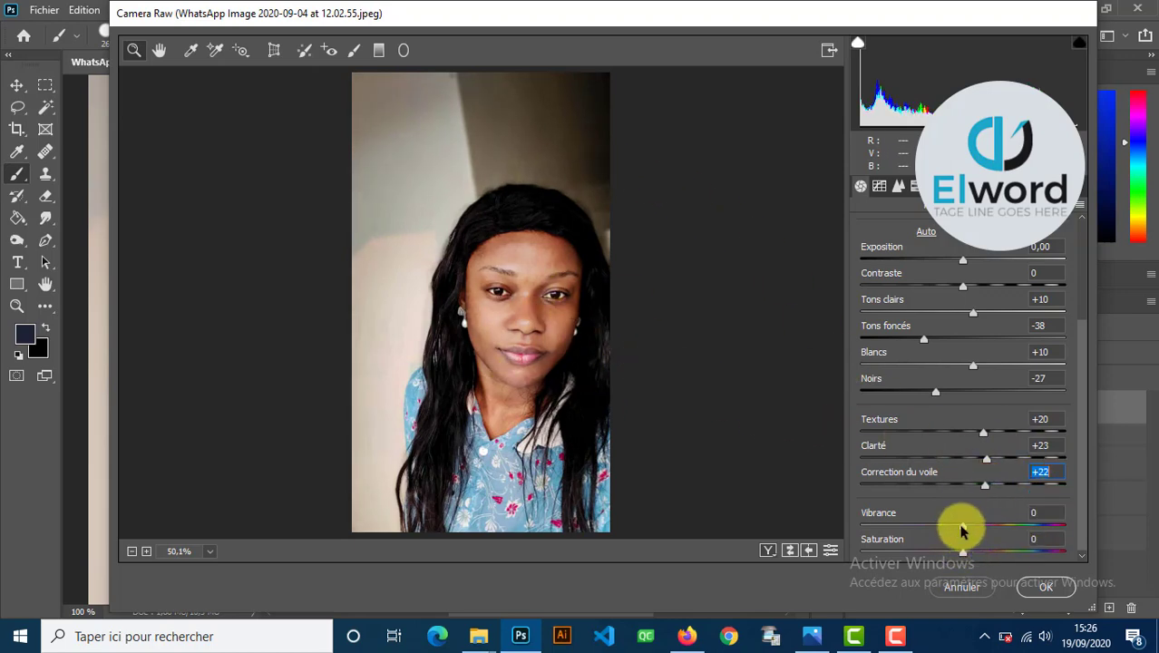
pyautogui.moveTo(963, 527); pyautogui.dragTo(968, 529)
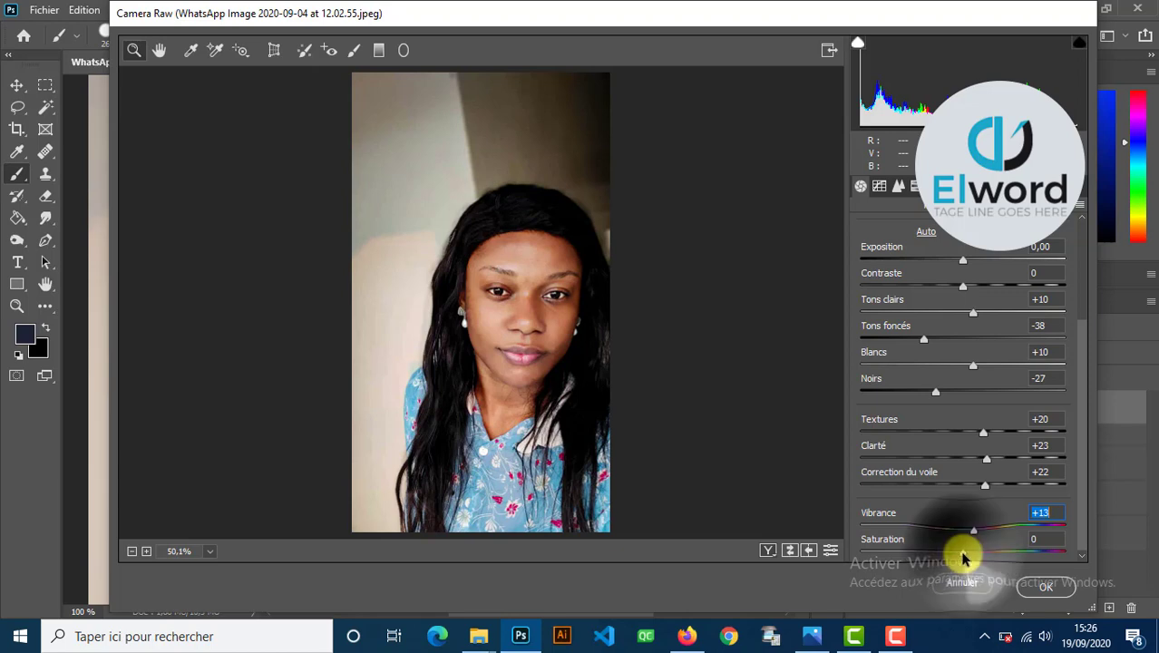
pyautogui.moveTo(963, 554); pyautogui.dragTo(973, 554)
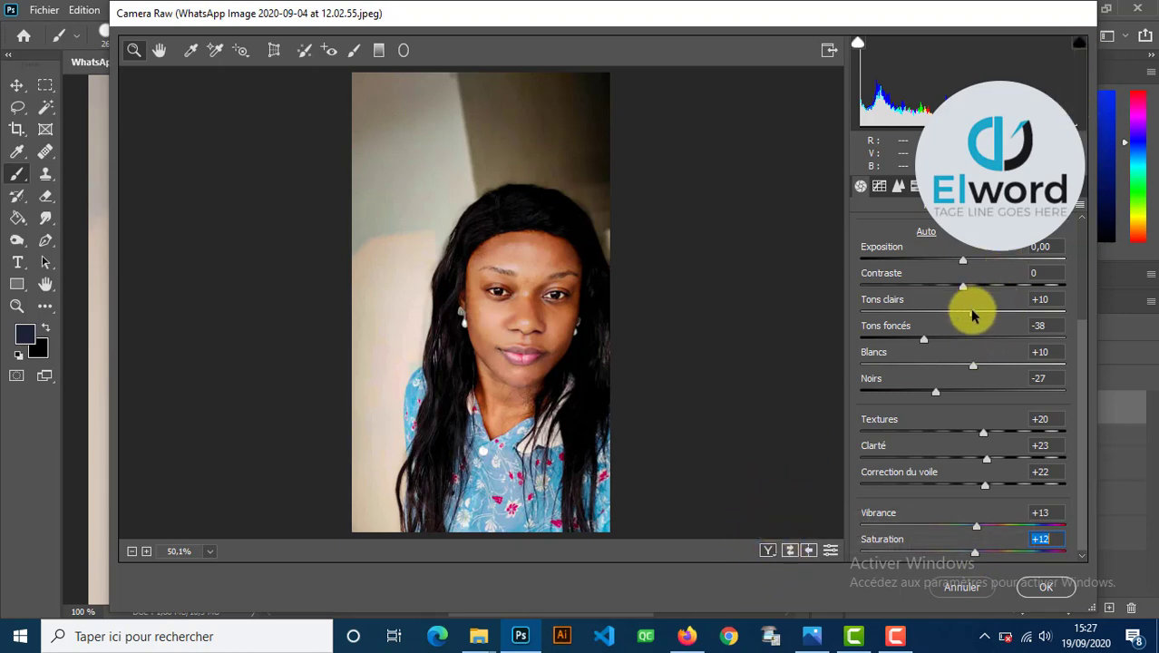
# Set Tons clairs to +23 and Blancs to +18, and apply the Camera Raw filter after a before/after comparison.
pyautogui.moveTo(974, 315); pyautogui.dragTo(988, 315)
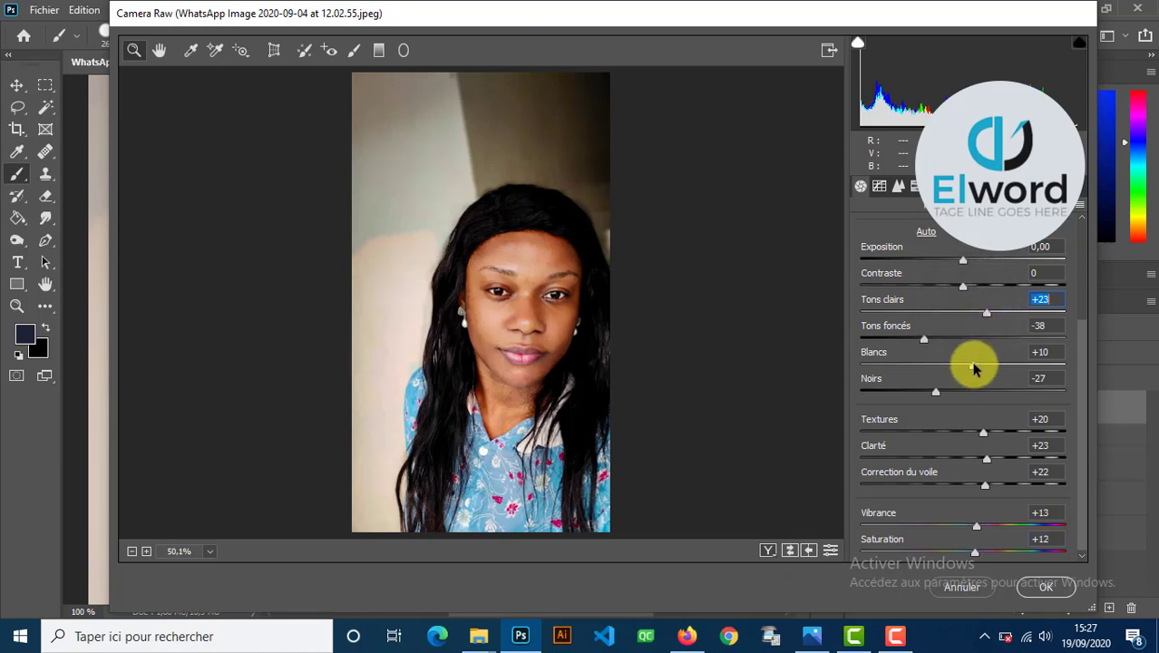
pyautogui.moveTo(973, 368); pyautogui.dragTo(980, 367)
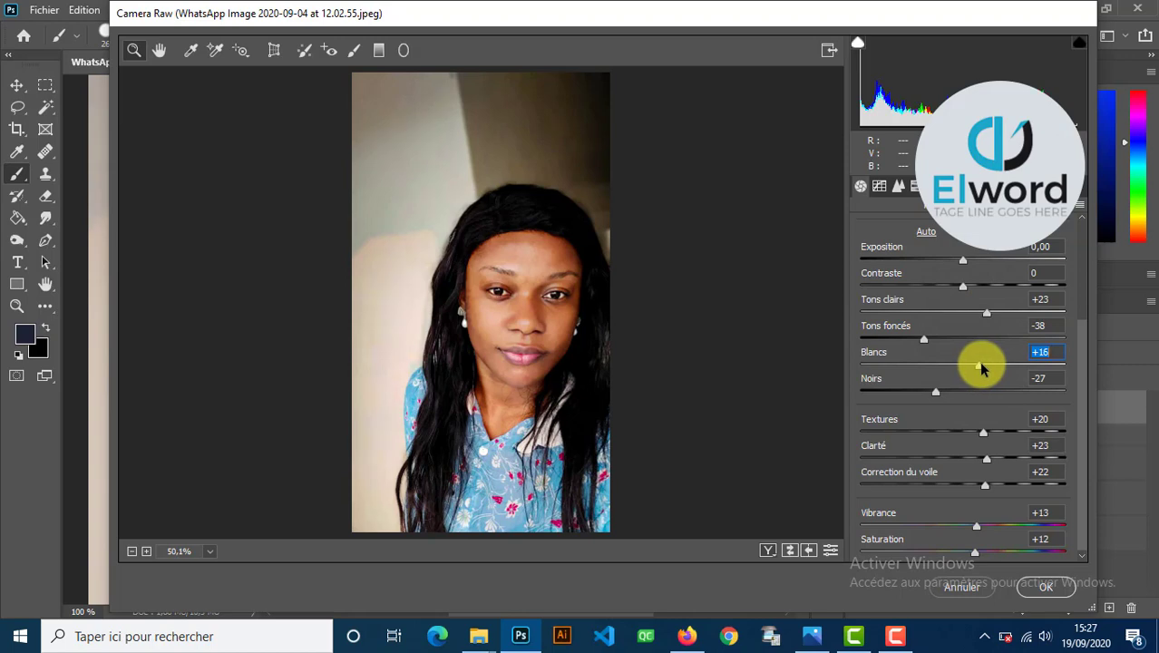
pyautogui.click(768, 551)
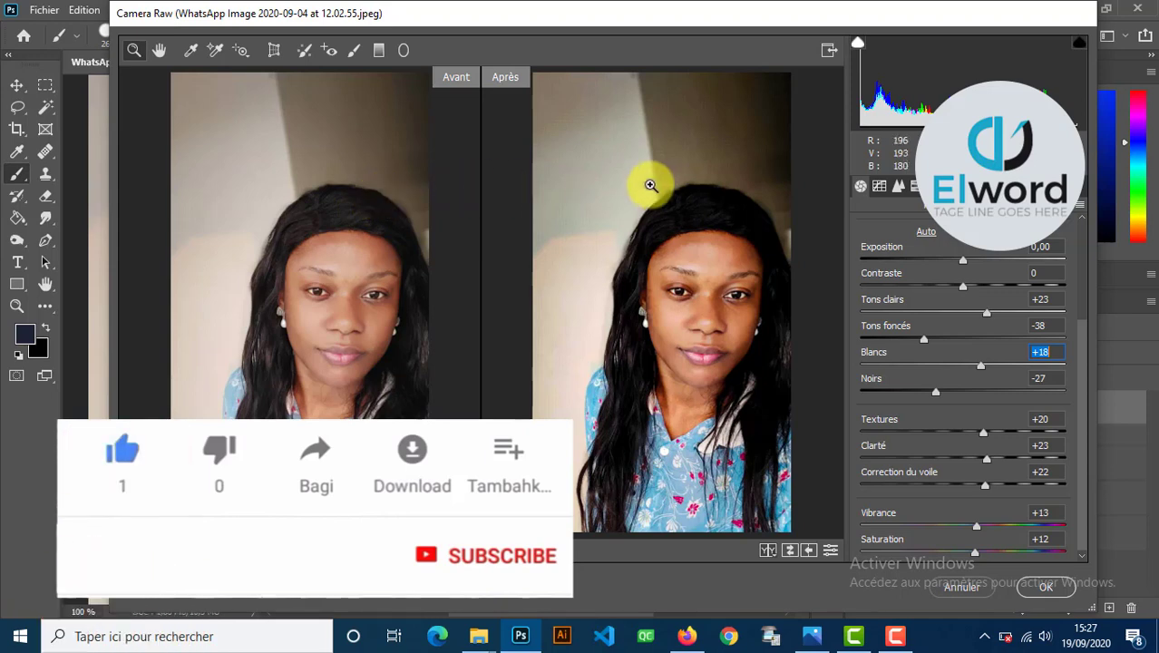
pyautogui.click(1048, 588)
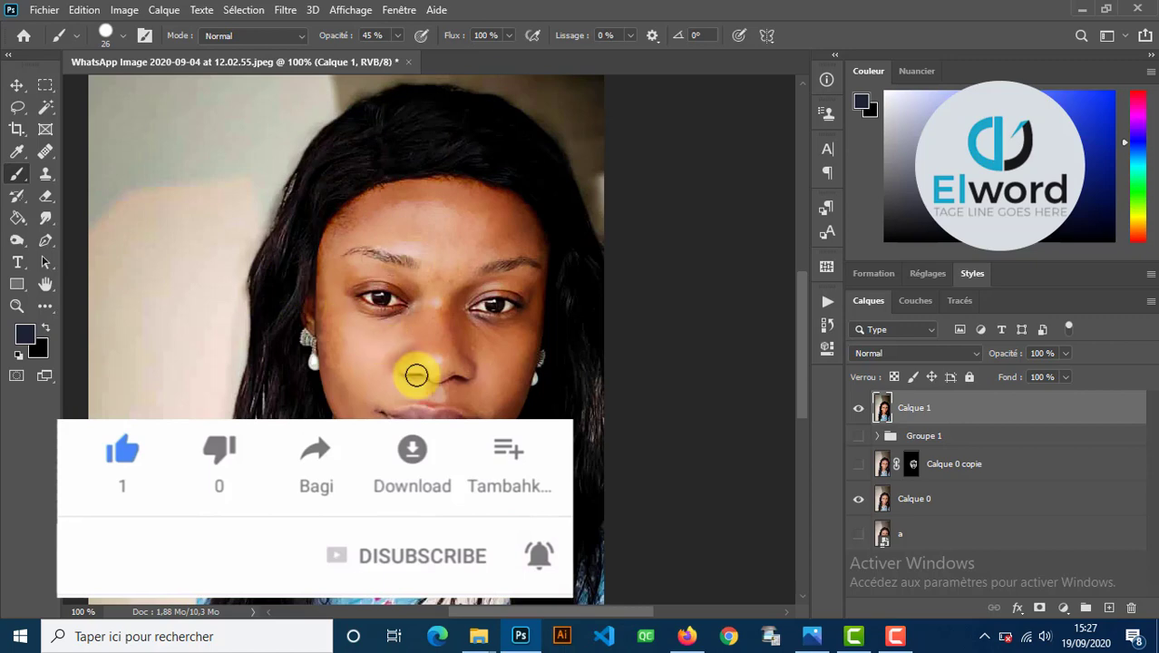
pyautogui.hotkey('ctrl', '-')
pyautogui.hotkey('ctrl', '-')
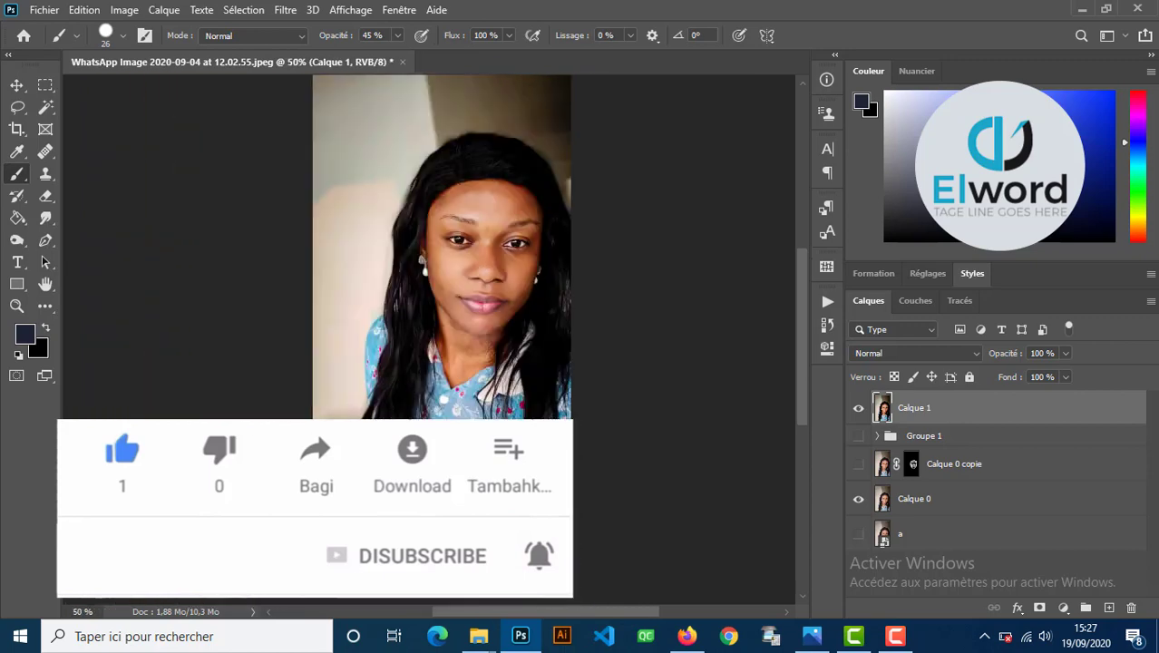
pyautogui.scroll(3, 446, 430)
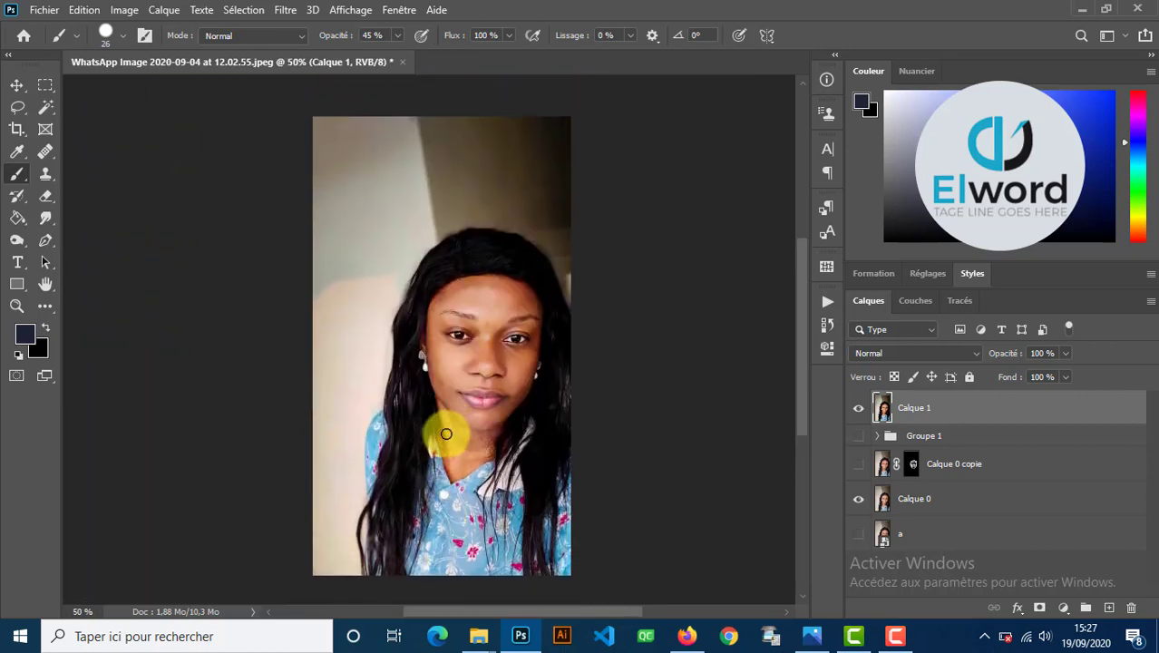